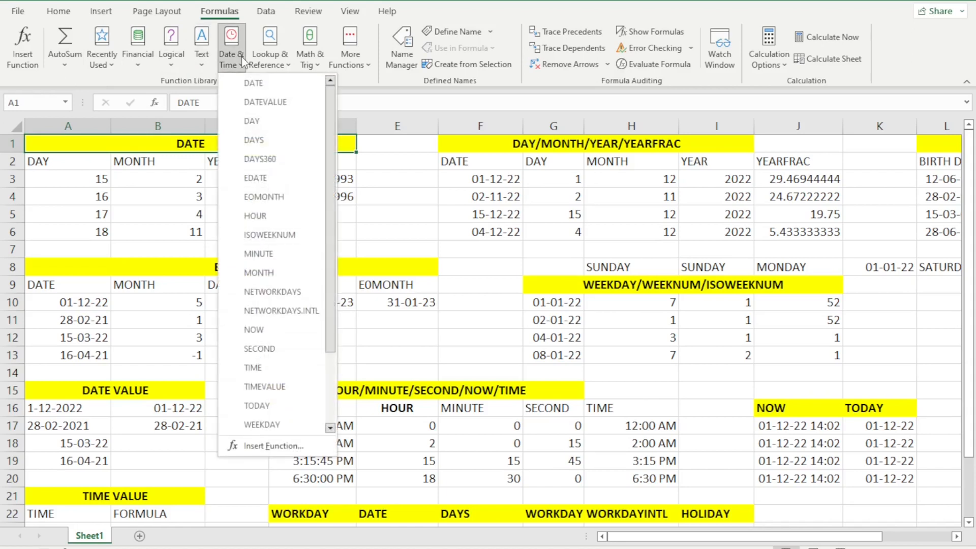
- Build a date in D5 with DATE from C5, B5 and A5, and copy the formula down to D6
click(429, 210)
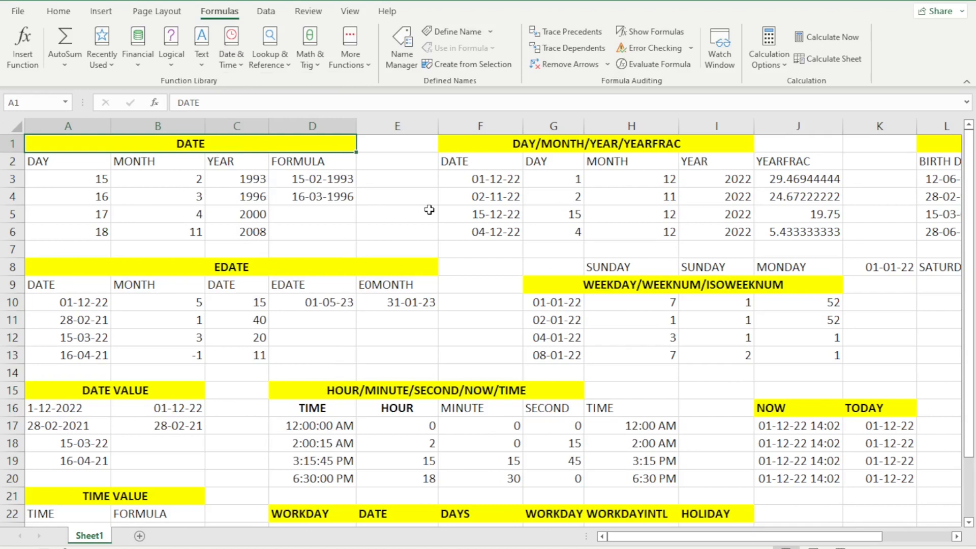
click(305, 182)
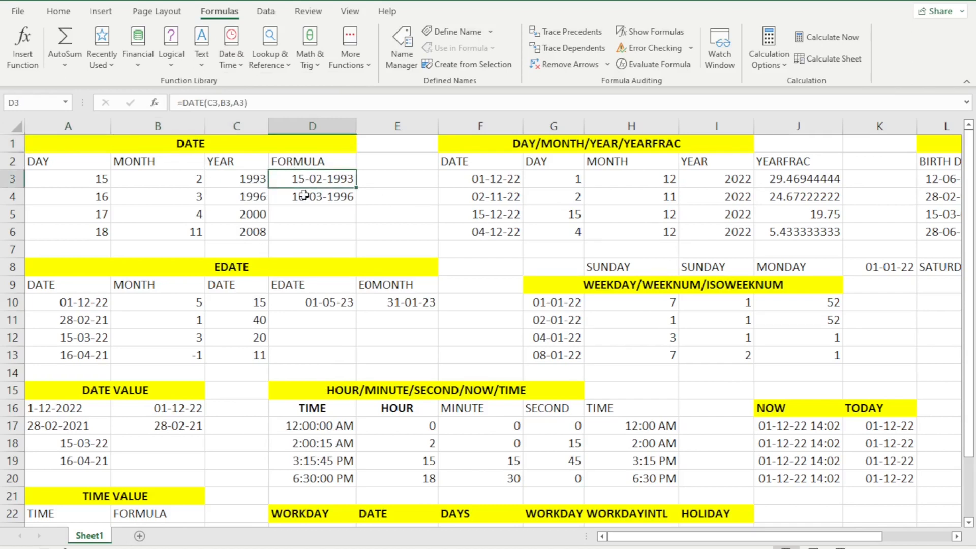
click(303, 197)
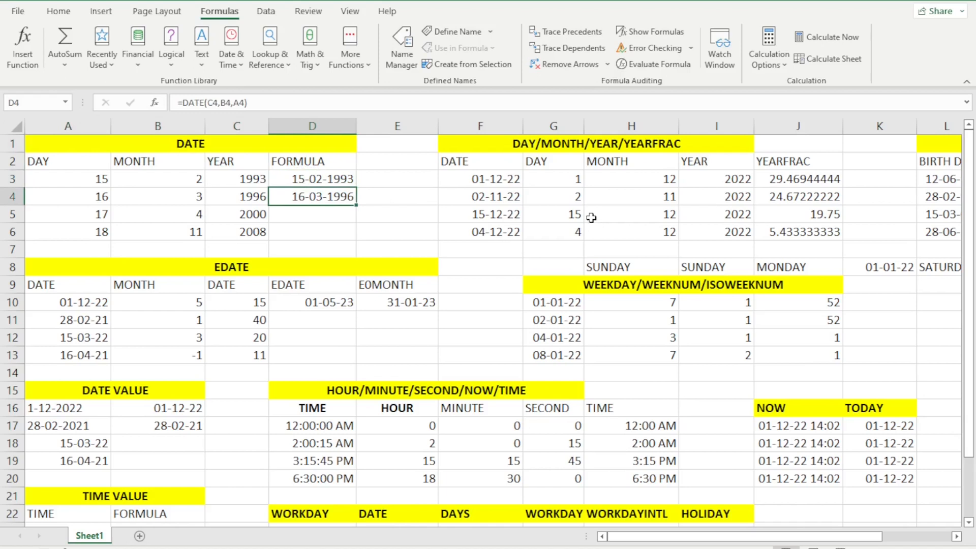
key(Down)
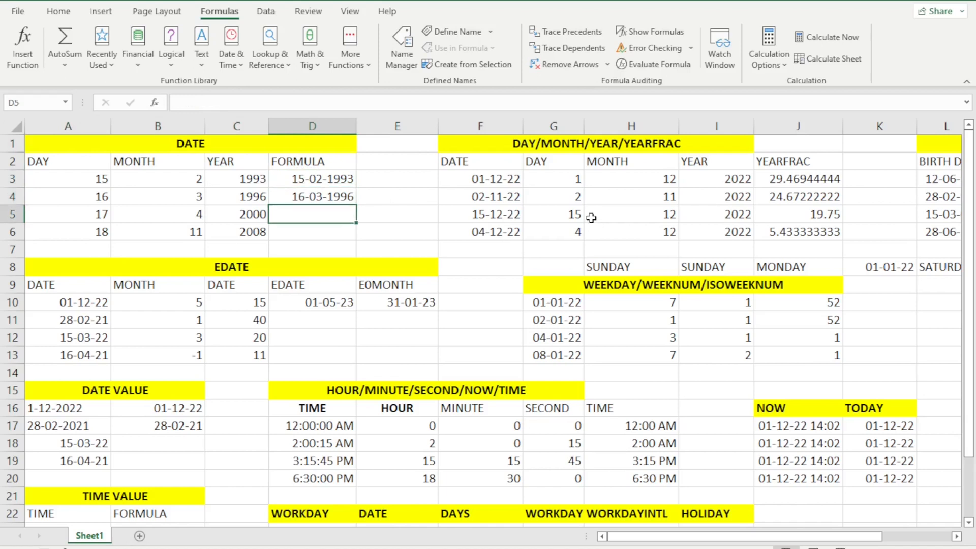
text(=DATE)
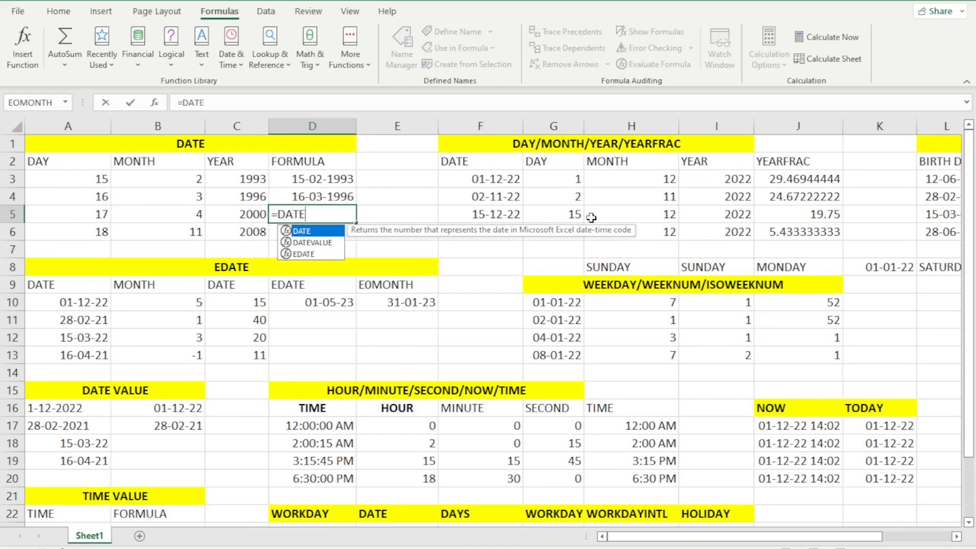
text(()
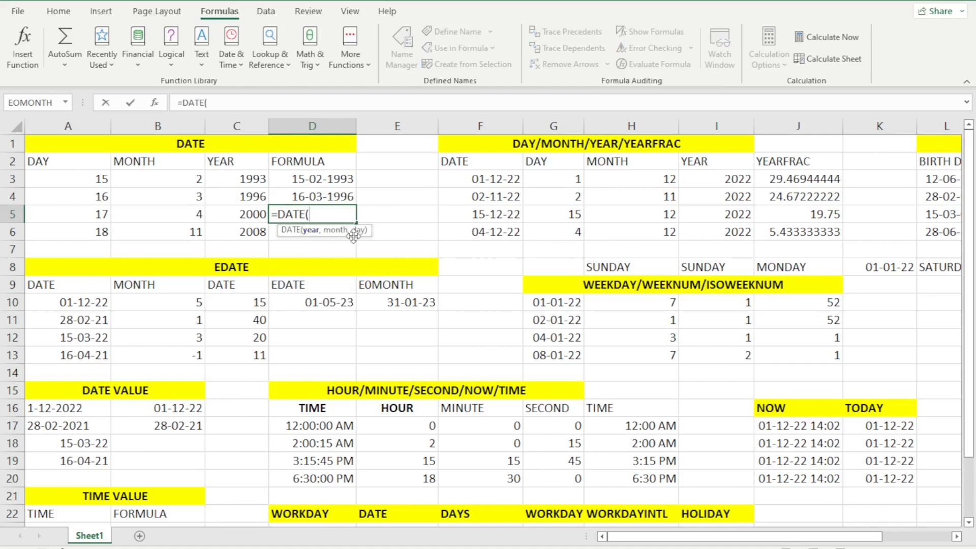
click(238, 214)
text(,)
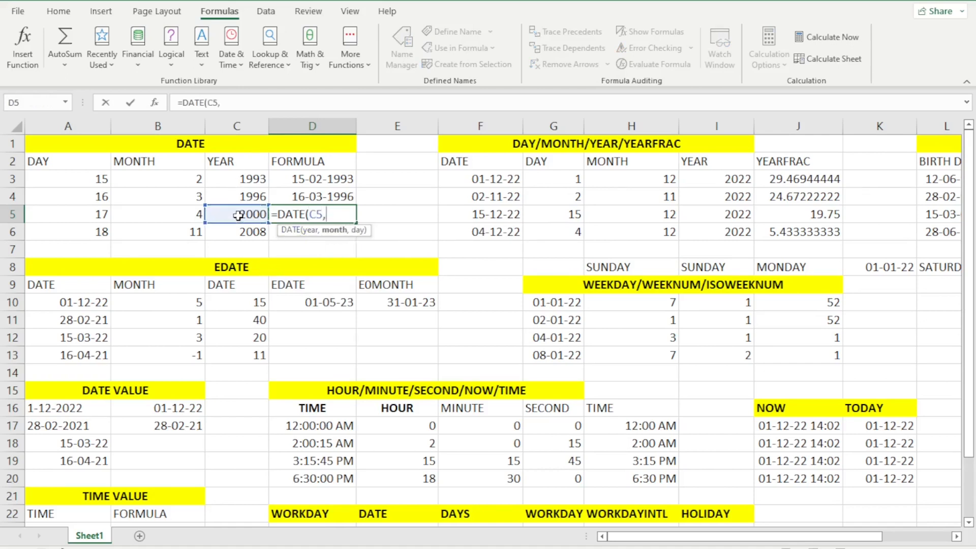
click(177, 214)
text(,)
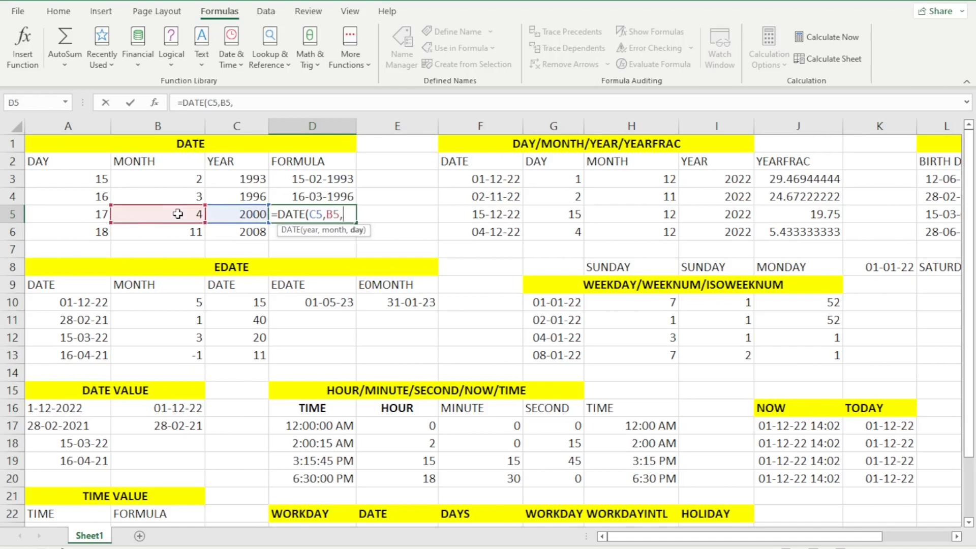
click(81, 215)
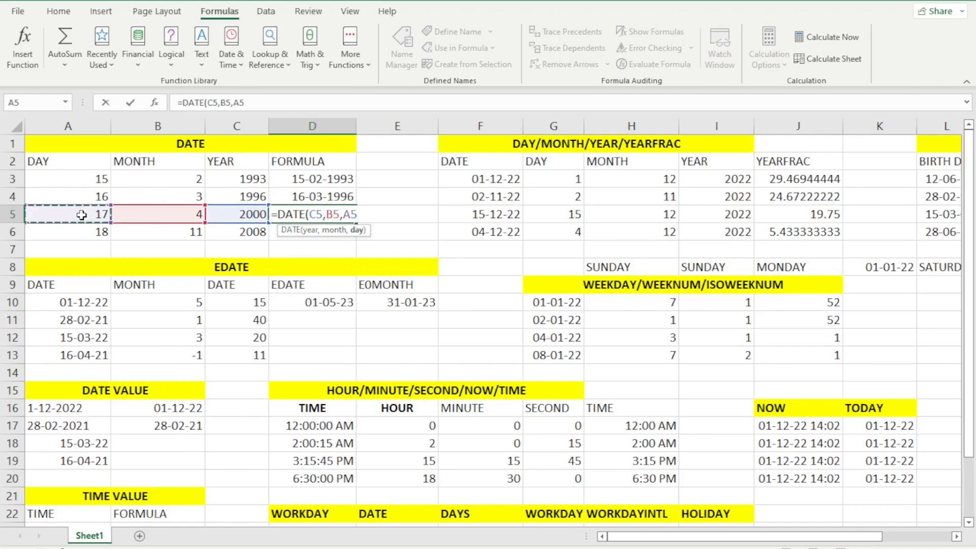
key(Return)
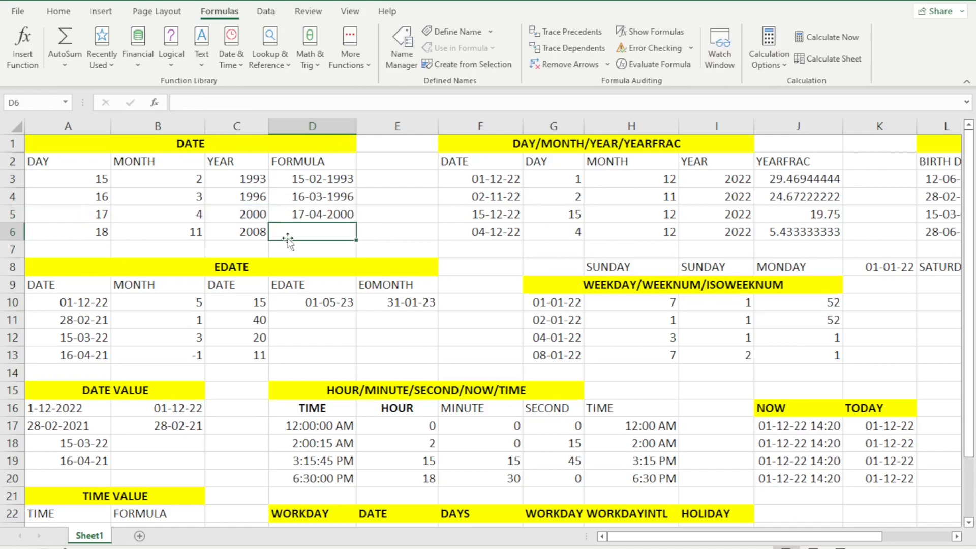
click(320, 215)
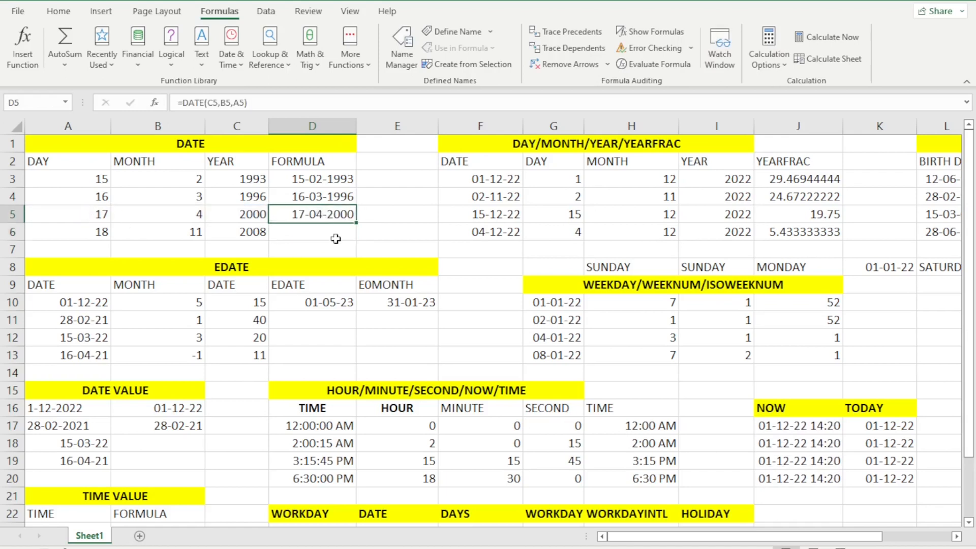
drag(356, 223, 335, 237)
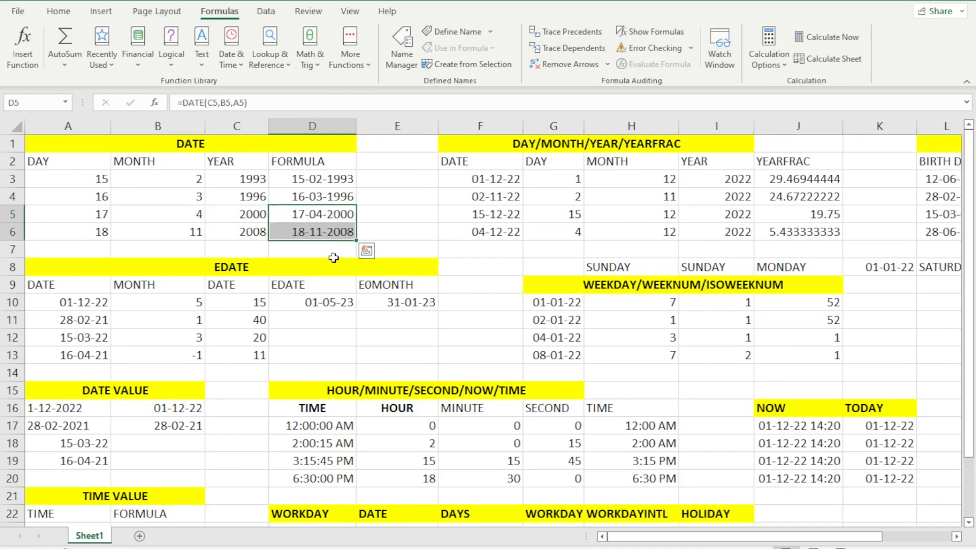
- Examine the formulas in row 3 of the DAY/MONTH/YEAR/YEARFRAC and TODAY/DAYS/DAYS360 tables
click(493, 178)
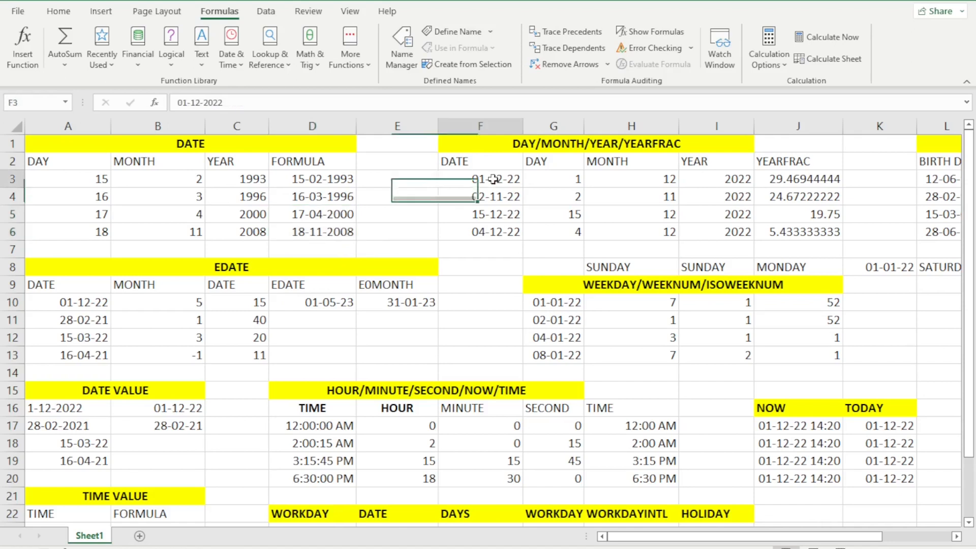
key(Right)
key(Right)
key(Right)
key(Right)
key(Right)
key(Right)
key(Right)
key(Right)
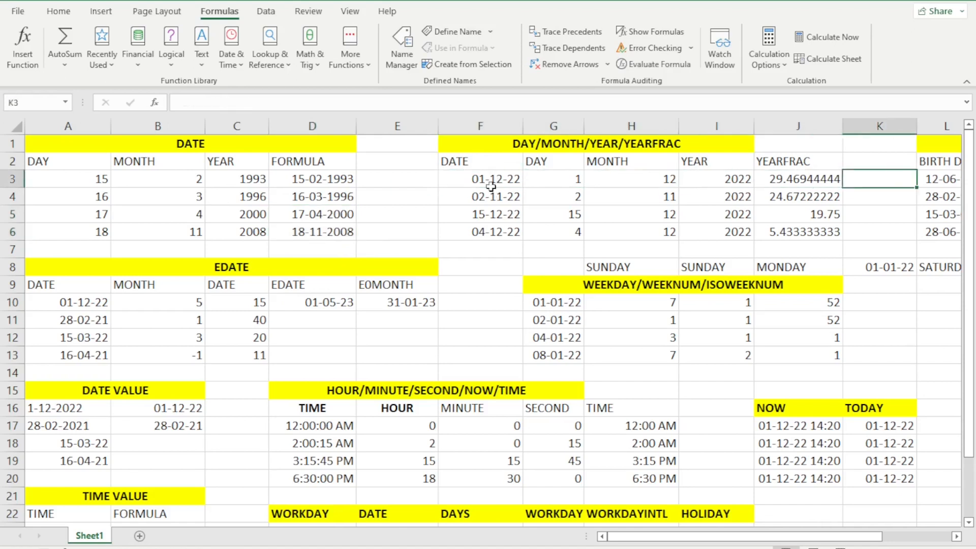
key(Right)
key(Left)
key(Left)
key(Left)
key(Left)
key(Left)
key(Left)
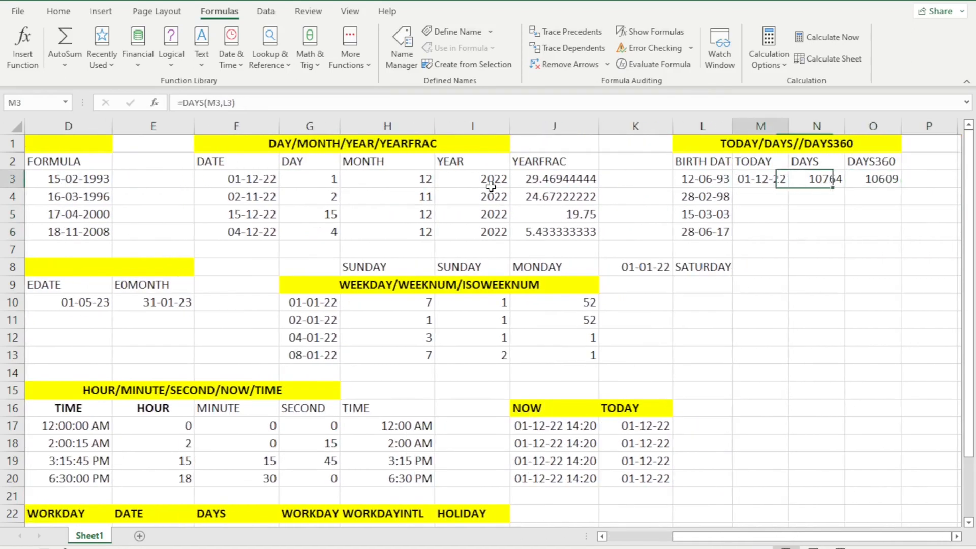
key(Left)
key(Left)
key(Left)
key(Left)
key(Right)
key(Right)
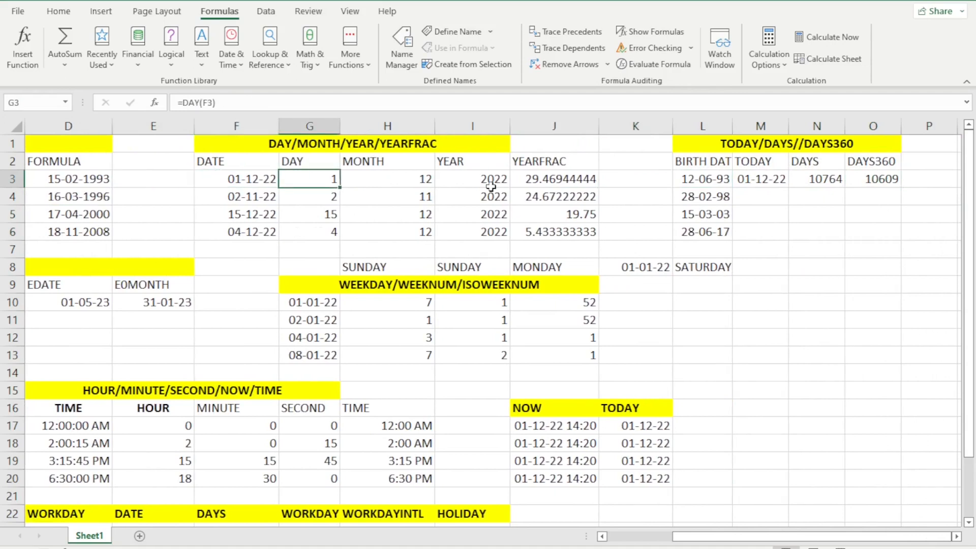
key(Down)
key(Up)
key(Left)
key(Down)
key(Up)
key(Right)
- Clear the DAY results in cells G4 to G6
key(Down)
key(shift+Down)
key(shift+Down)
key(Delete)
key(Up)
key(Down)
- Extract the day from the date in F4 with =DAY(F4) in G4, and copy the formula down to G6
text(=DAY()
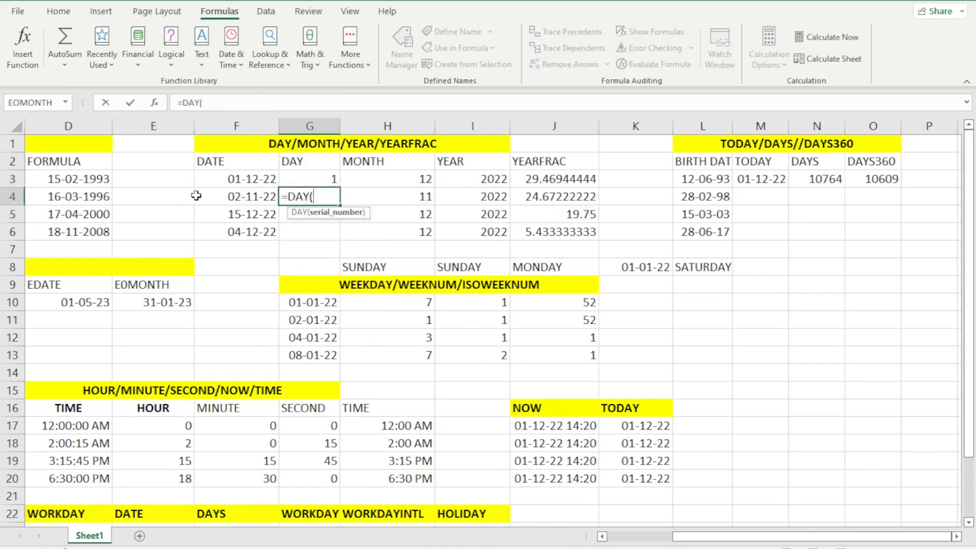
click(227, 198)
text())
key(Return)
key(Up)
key(shift+Down)
key(shift+Down)
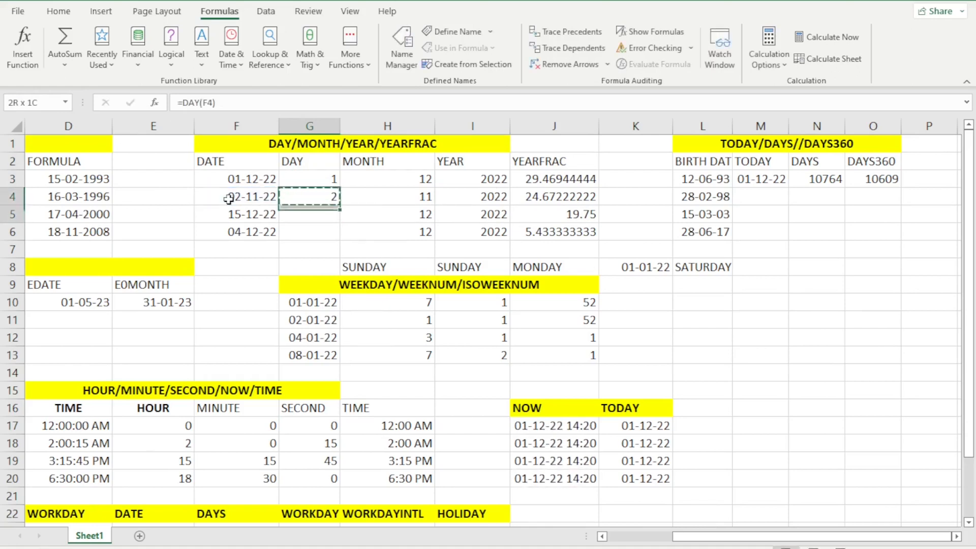
key(ctrl+d)
key(Down)
key(Down)
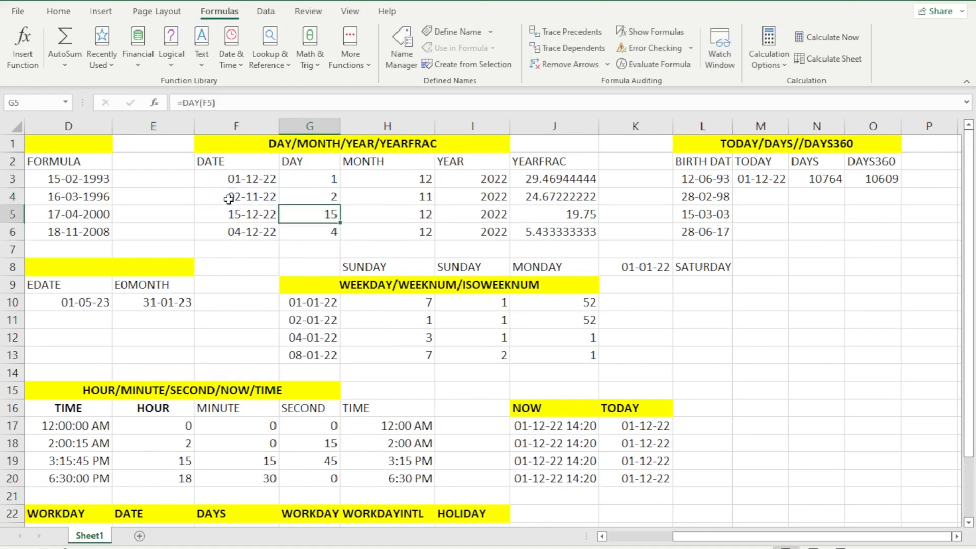
- Clear the MONTH results in cells H4 to H6
key(Right)
key(Up)
key(Up)
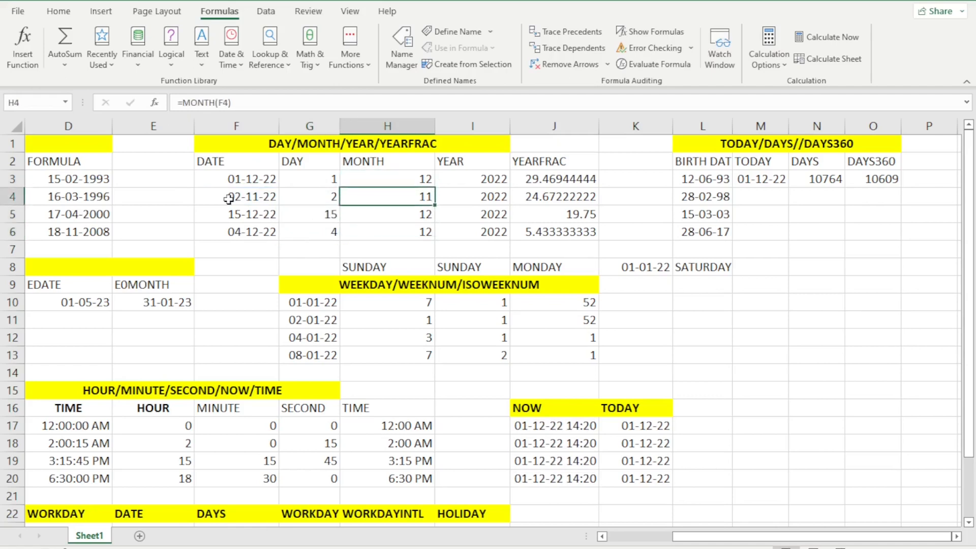
key(shift+Down)
key(shift+Down)
key(Delete)
key(shift+Up)
key(shift+Up)
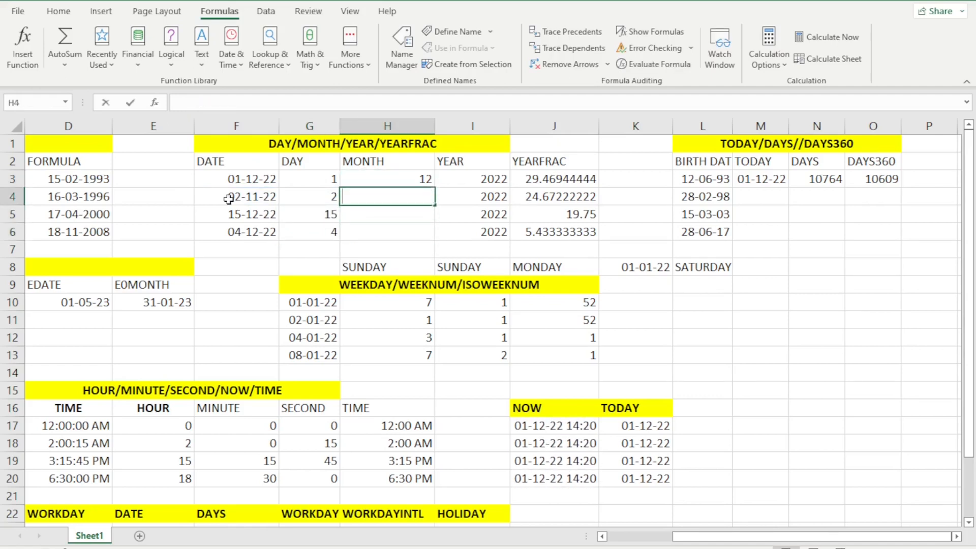
- Extract the month from F4 with a MONTH formula in H4, and copy it down to H6
text(=MONTH)
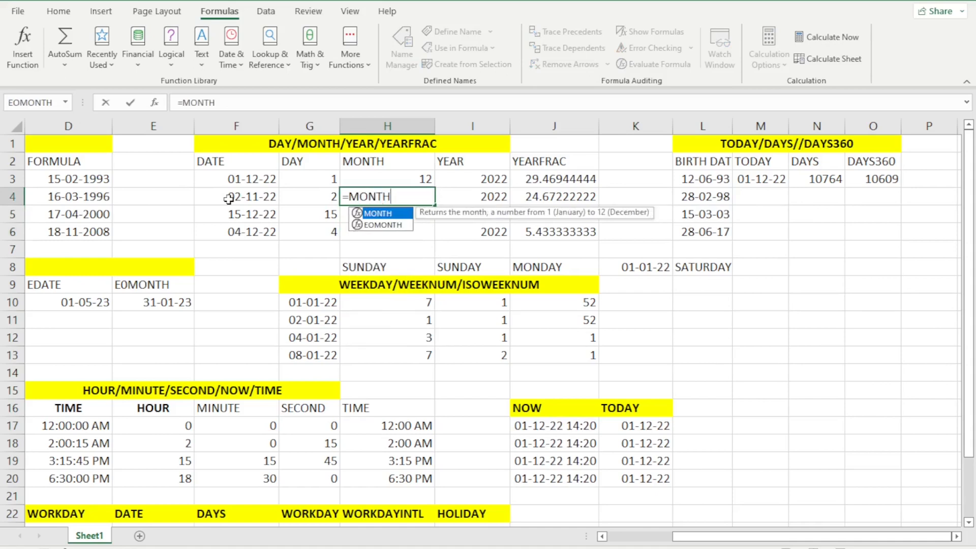
text(()
click(254, 198)
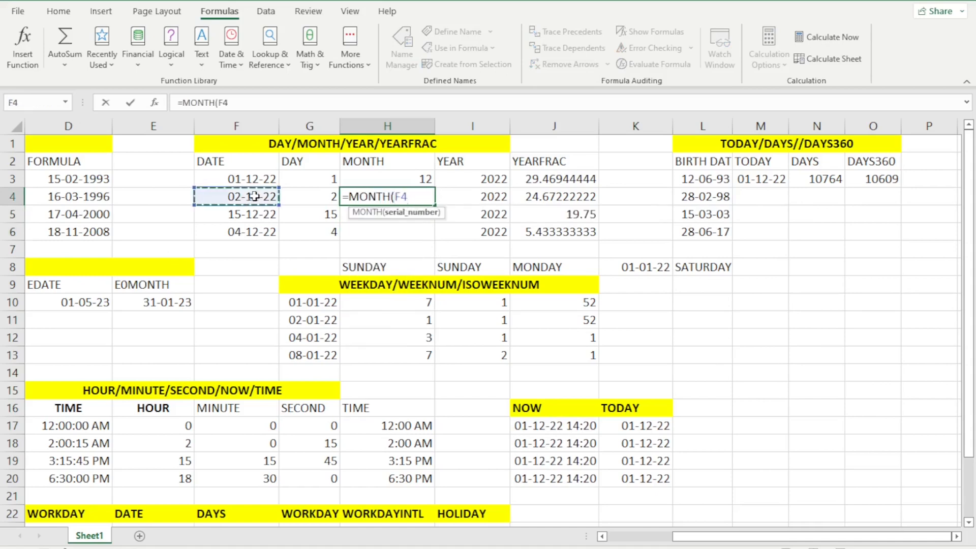
key(Return)
key(Up)
key(ctrl+c)
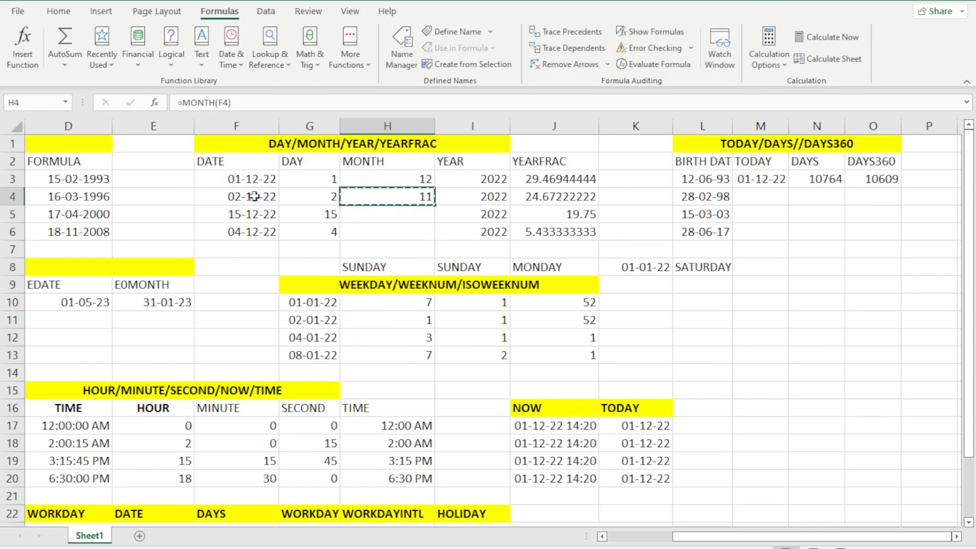
key(shift+Down)
key(shift+Down)
key(ctrl+v)
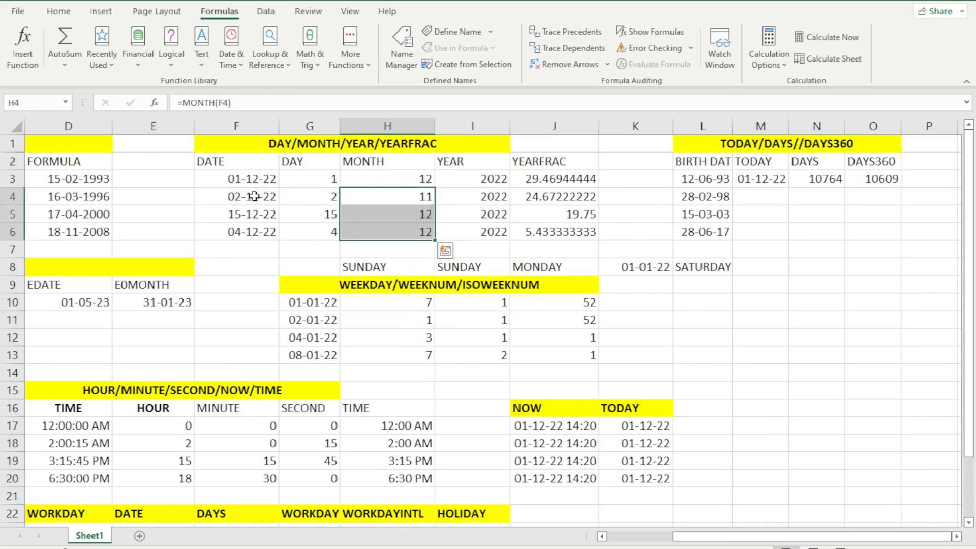
- Clear the YEAR results in cells I4 to I6
click(239, 232)
click(494, 186)
click(493, 191)
key(shift+Down)
key(shift+Down)
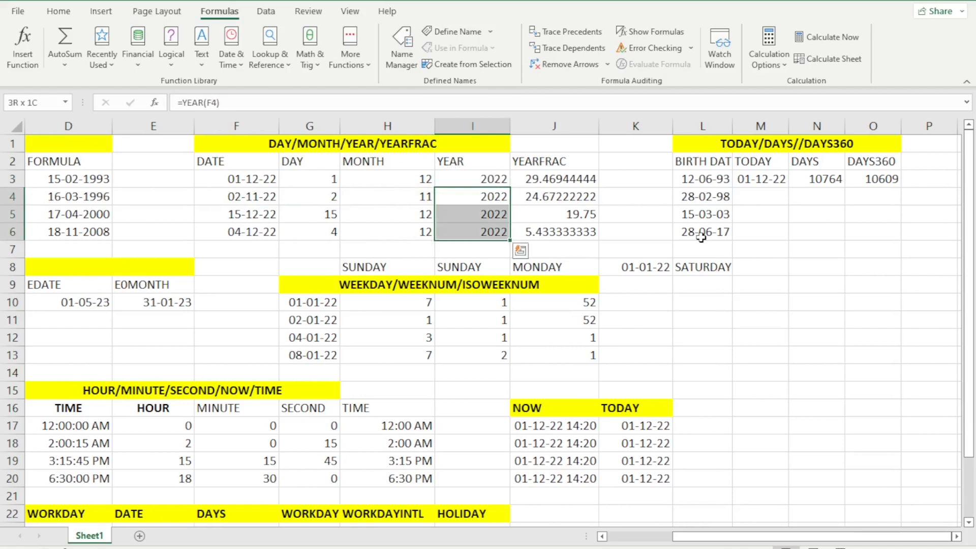
key(Delete)
key(ctrl+Down)
key(Up)
key(Up)
key(Up)
key(Up)
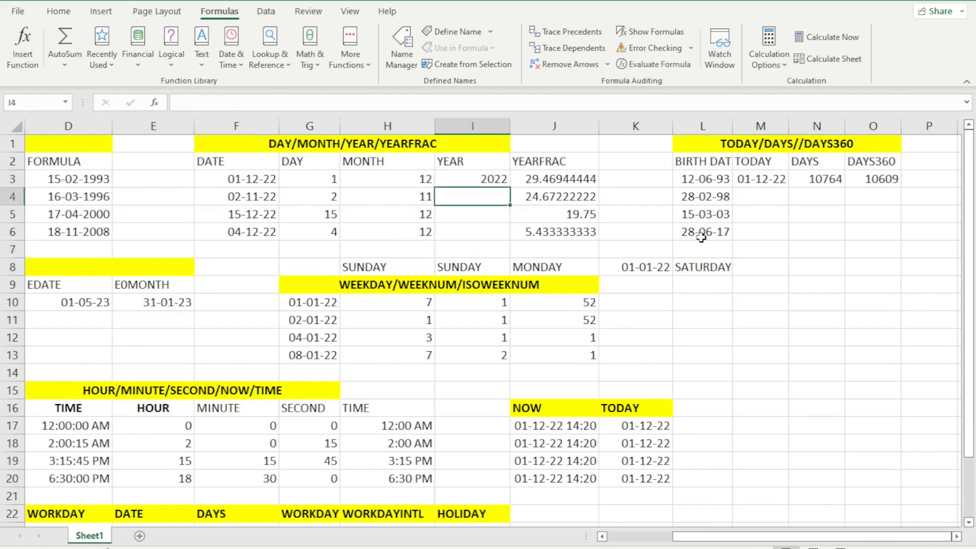
- Extract the year from F4 with a YEAR formula in I4, and copy it down to I6
text(=YEAR)
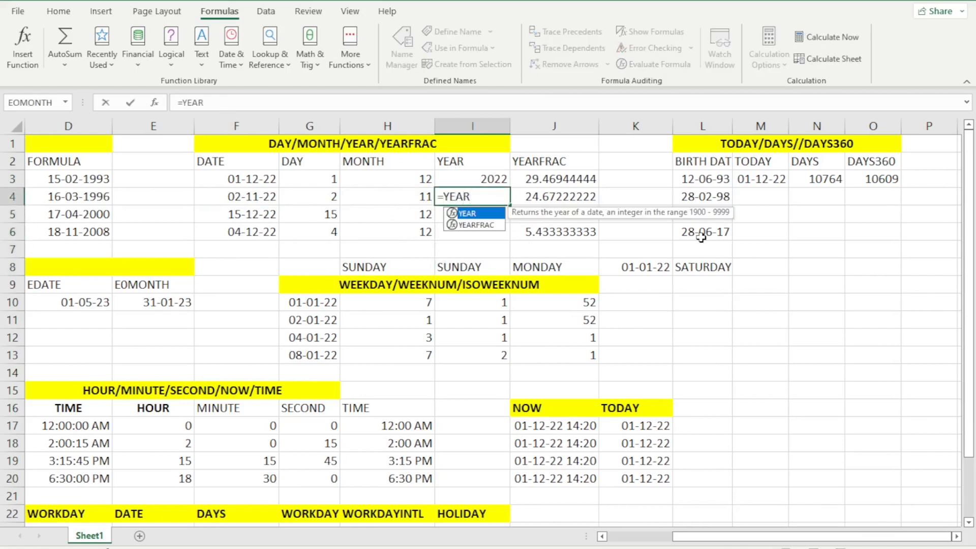
click(227, 194)
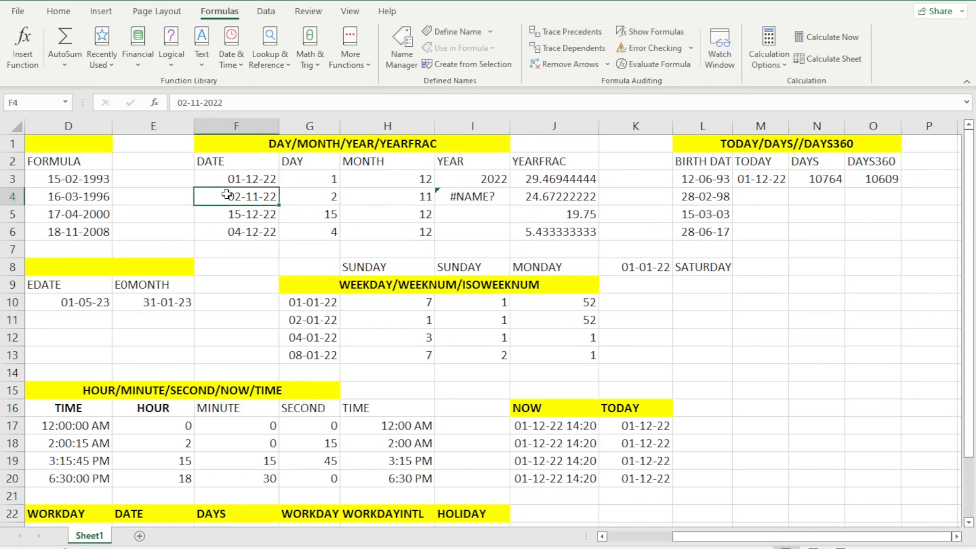
click(495, 194)
key(F2)
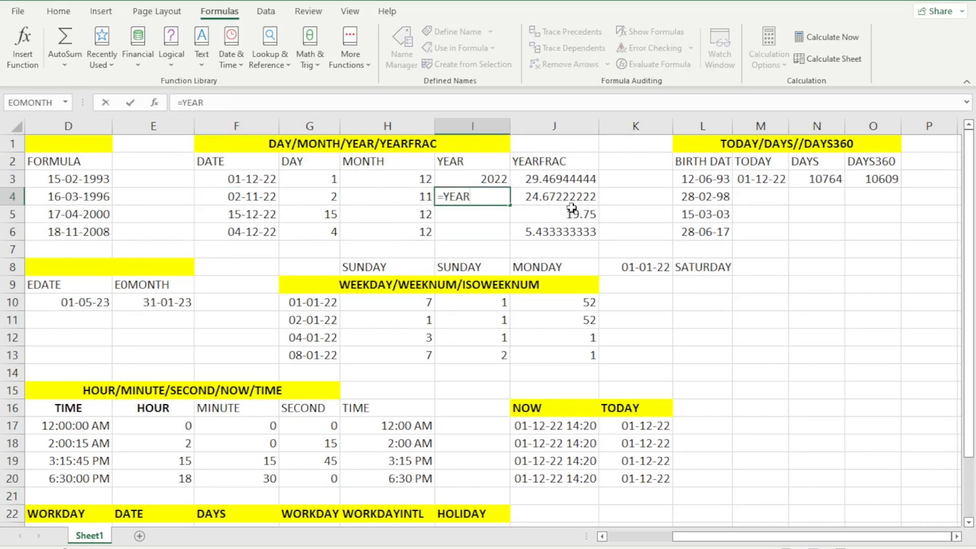
text(()
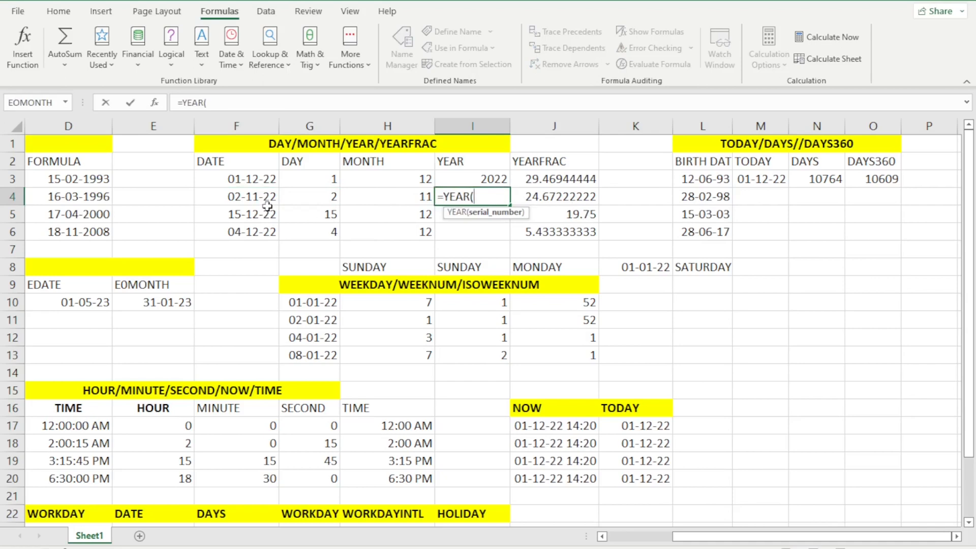
click(262, 198)
key(Return)
key(Up)
key(ctrl+c)
key(shift+Down)
key(shift+Down)
key(ctrl+v)
- Change the year of the date in F5 so that it reads 15-12-23
key(Left)
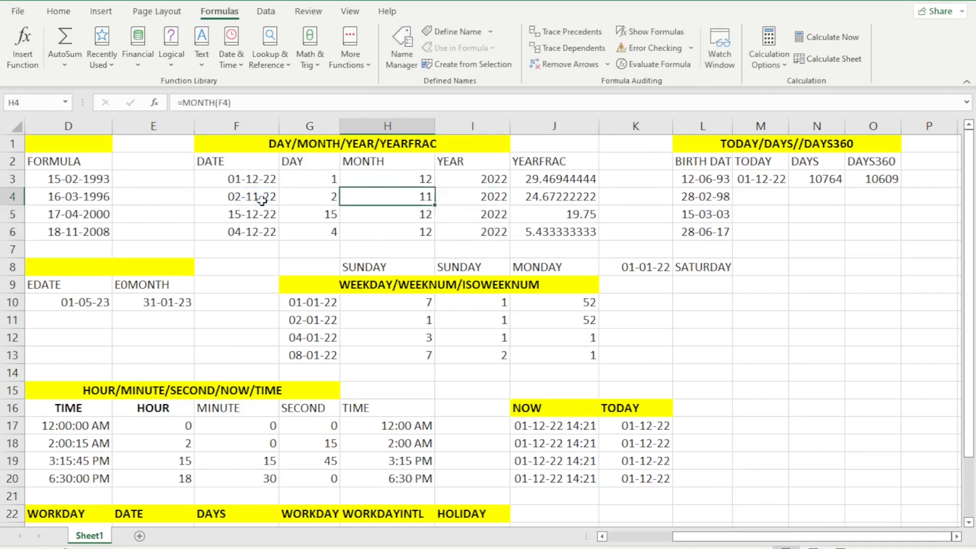
key(Left)
key(Down)
key(F2)
key(BackSpace)
text(3)
key(Return)
- Check the YEAR column for the edited date, and inspect the YEARFRAC formula in J3
key(Up)
key(Right)
key(Right)
key(Right)
key(Up)
key(Down)
key(Down)
key(Up)
key(Up)
key(Up)
key(Up)
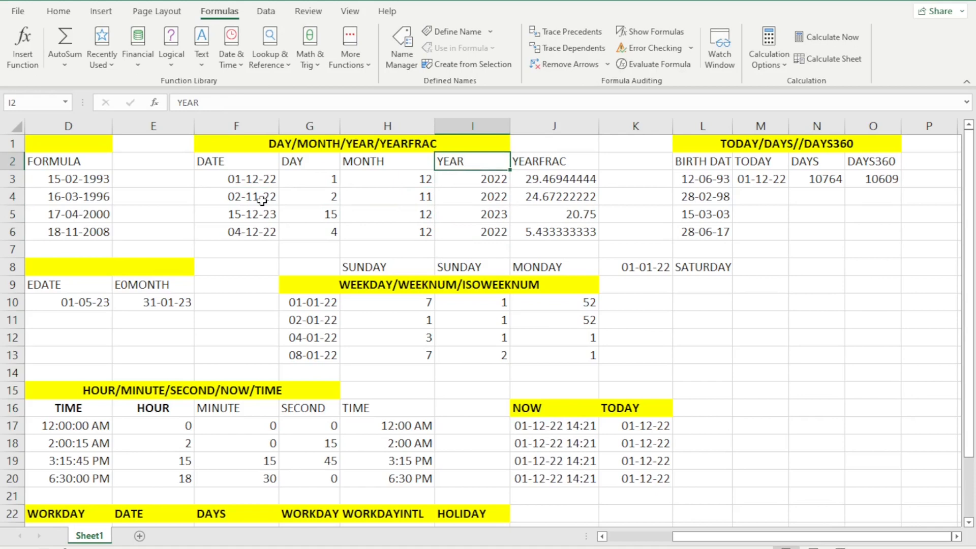
key(Right)
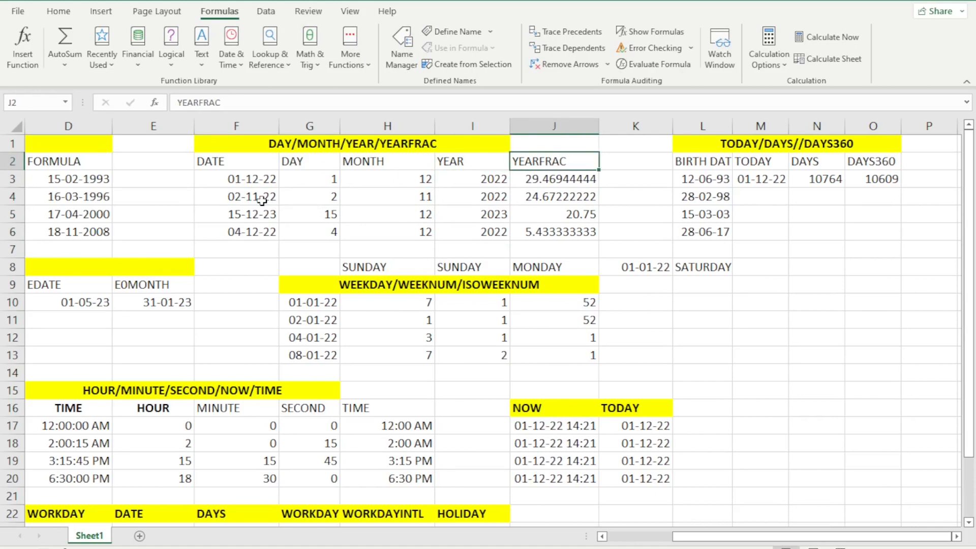
key(Down)
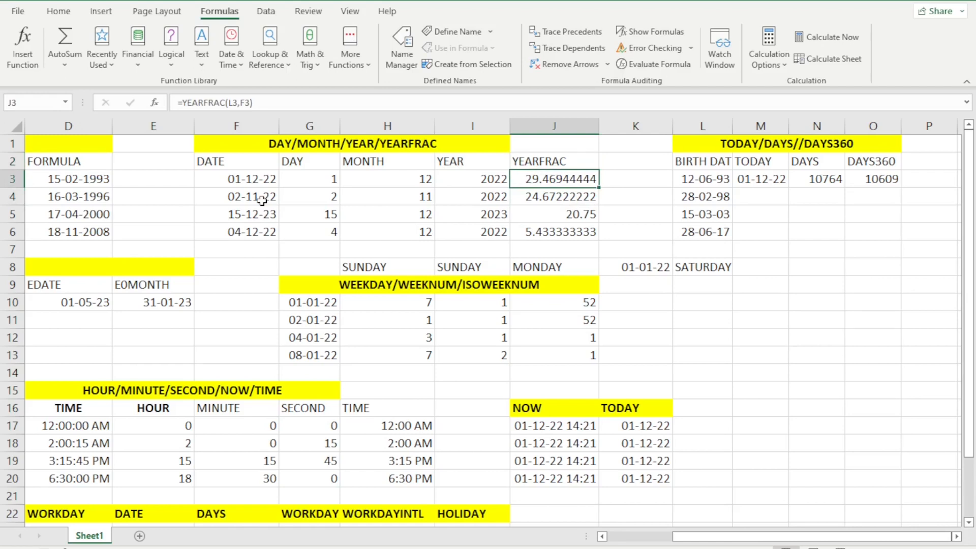
- Clear the YEARFRAC results in cells J4 to J6
key(Down)
key(shift+Down)
key(shift+Down)
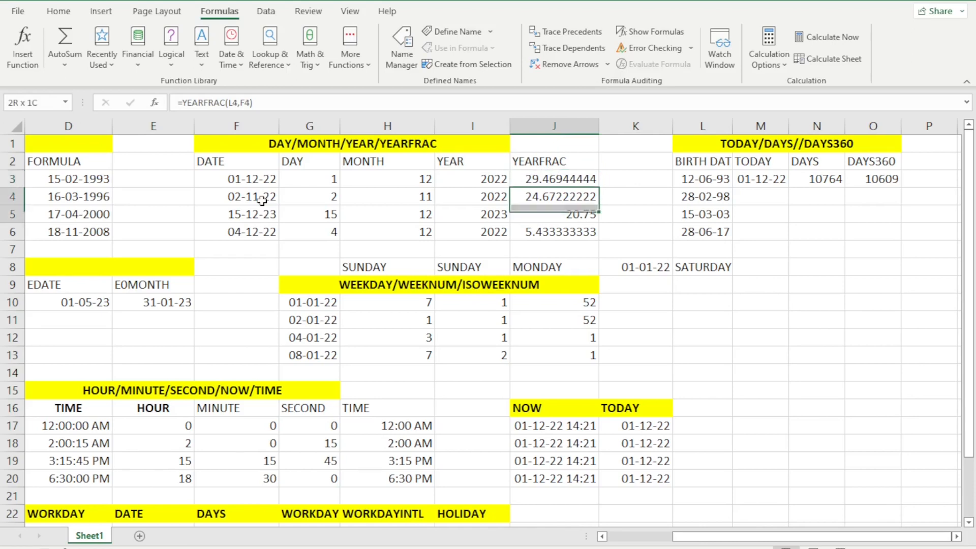
key(Delete)
- Enter =YEARFRAC(L4,F4) in J4, with the birth date as the start date and the F4 date as the end date
key(shift+Up)
key(shift+Up)
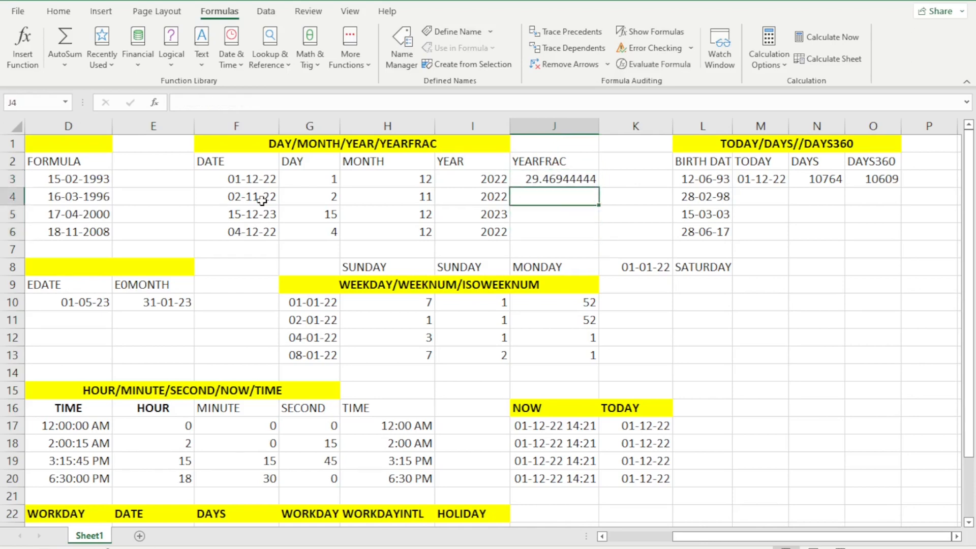
text(=YEAR)
key(Down)
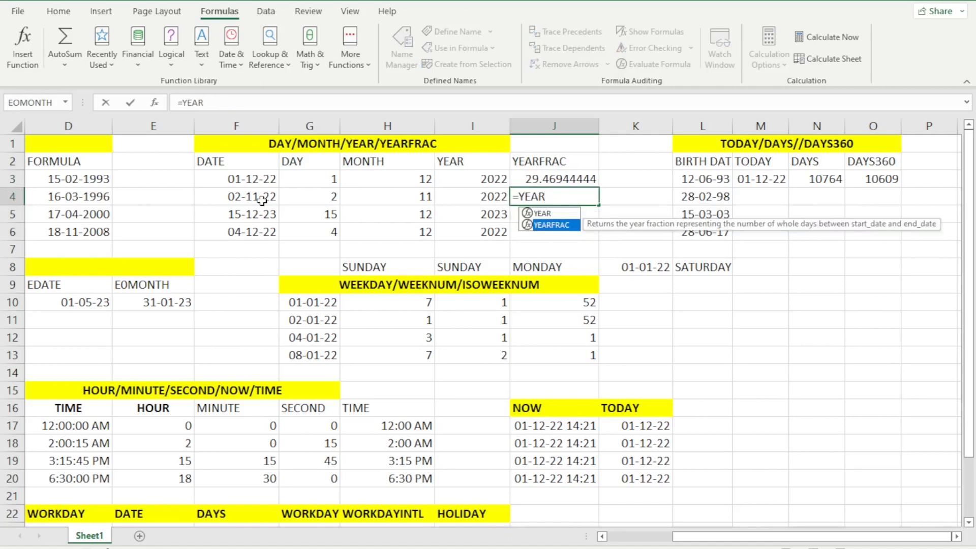
key(Tab)
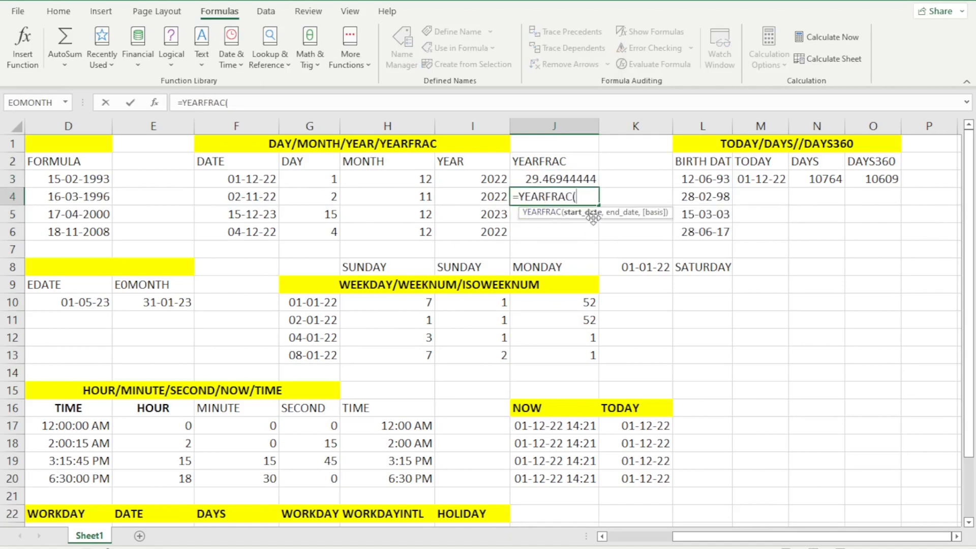
click(712, 197)
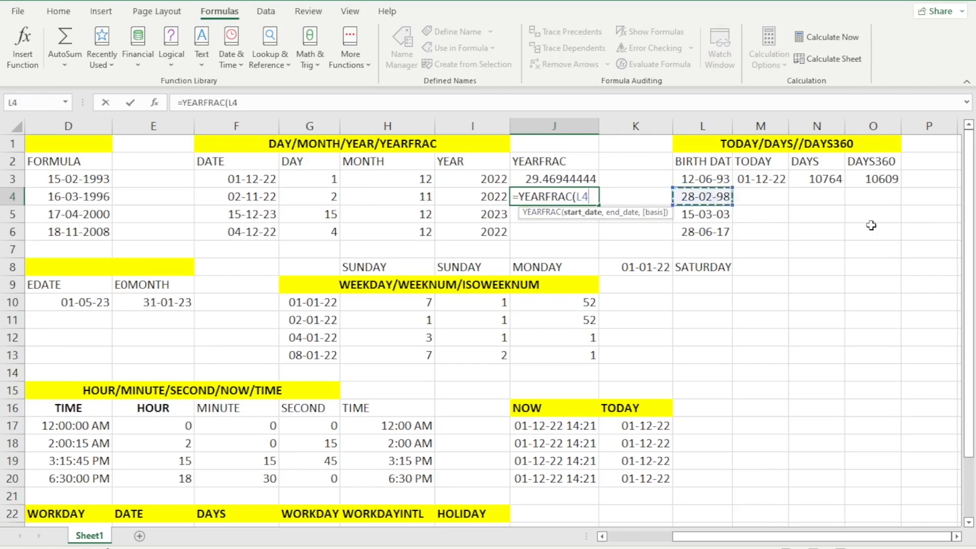
text(,)
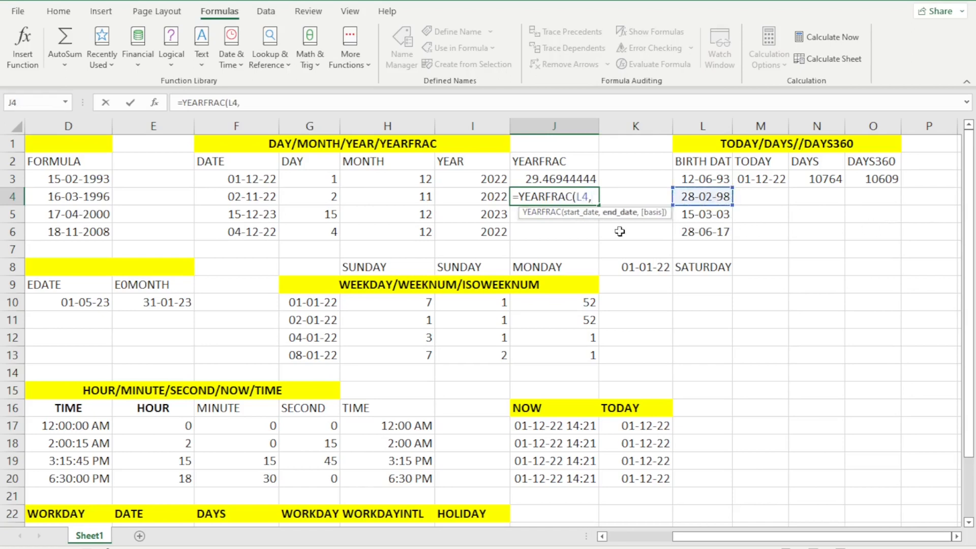
click(238, 198)
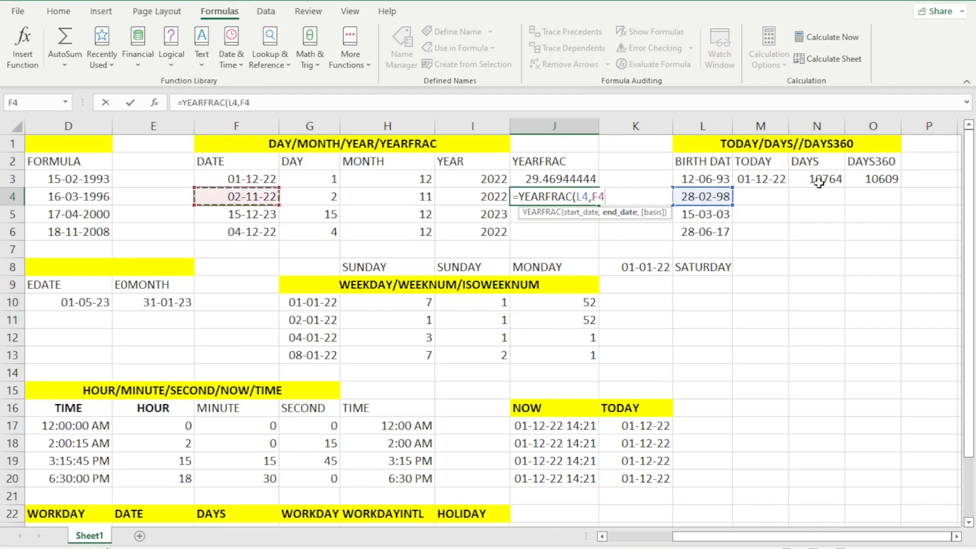
text())
key(Tab)
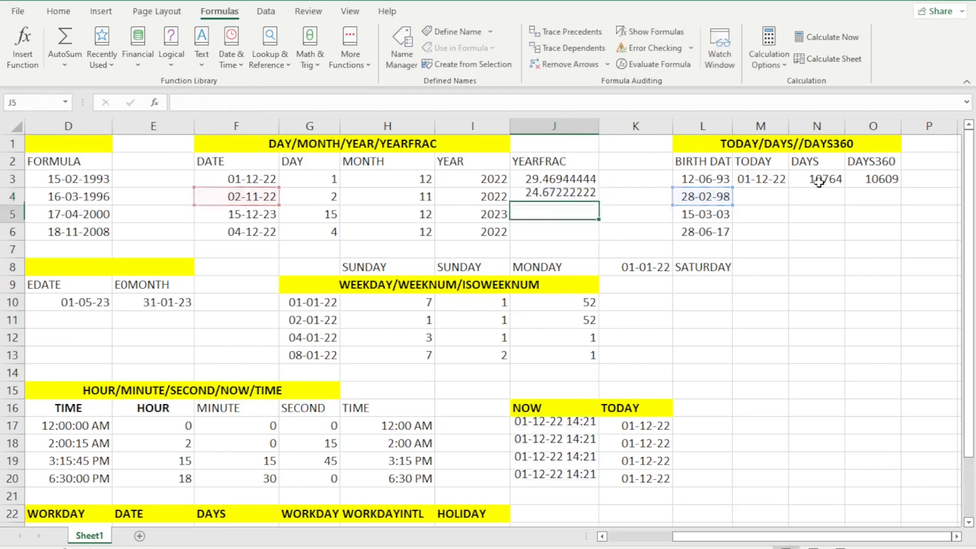
- Review the row 4 date formulas alongside the YEARFRAC result in J4
key(Left)
key(Left)
key(Left)
key(Left)
key(Left)
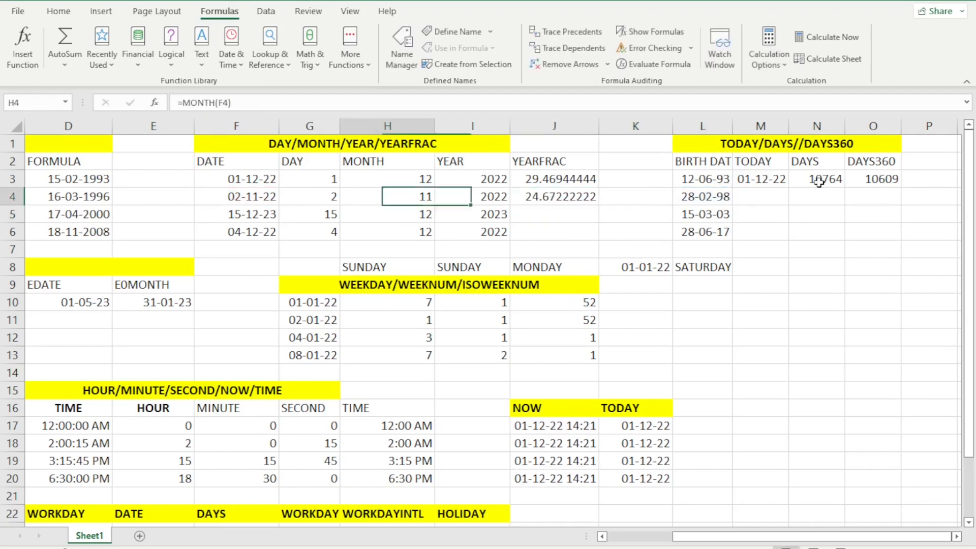
key(Right)
key(Right)
key(Right)
key(Right)
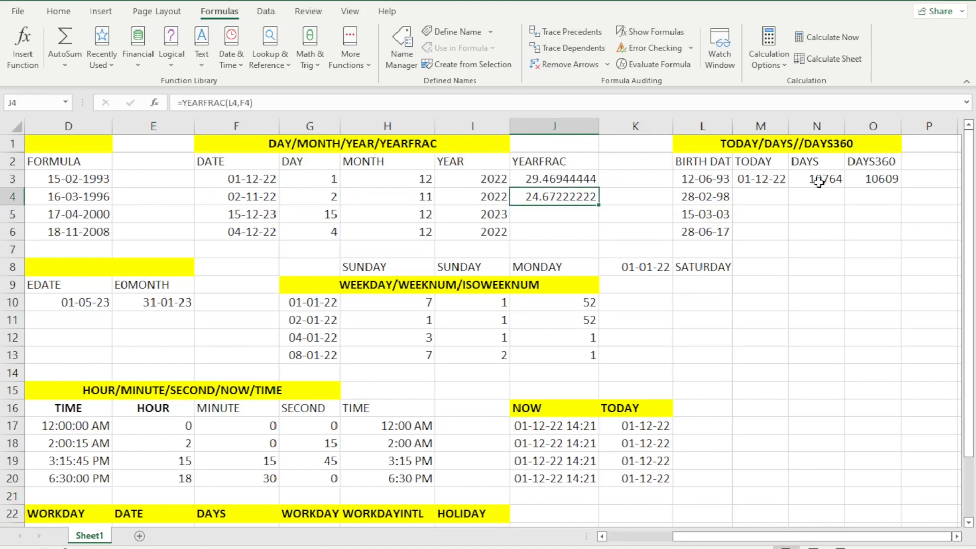
- Copy the YEARFRAC formula from J4 down to J6
key(ctrl+c)
key(shift+Down)
key(shift+Down)
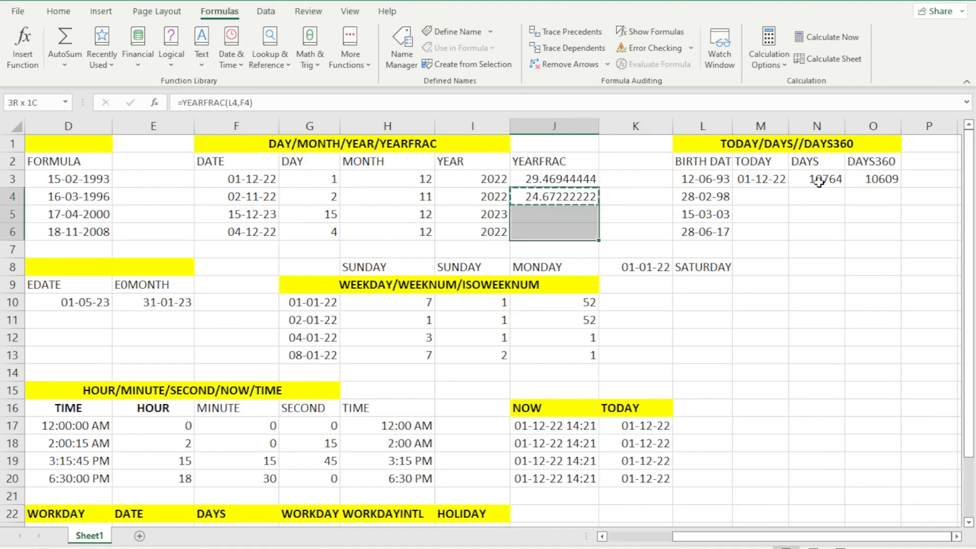
key(ctrl+v)
- Review the MONTH, YEAR and YEARFRAC columns of the completed table
key(Up)
key(Up)
key(Left)
key(Left)
key(Left)
key(Right)
key(Right)
key(Right)
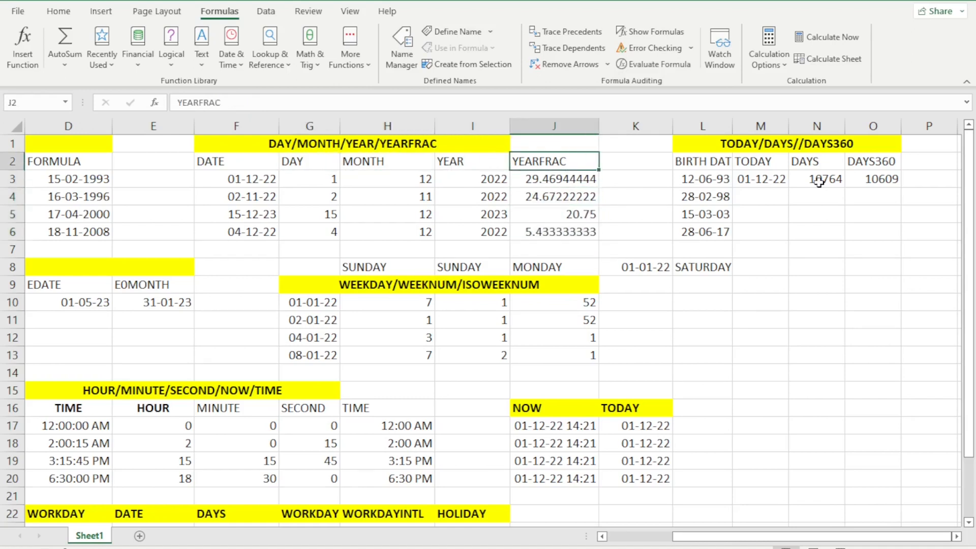
- Look over the TODAY/DAYS//DAYS360 table and its column headings in row 2
key(Right)
key(Right)
key(Right)
key(Right)
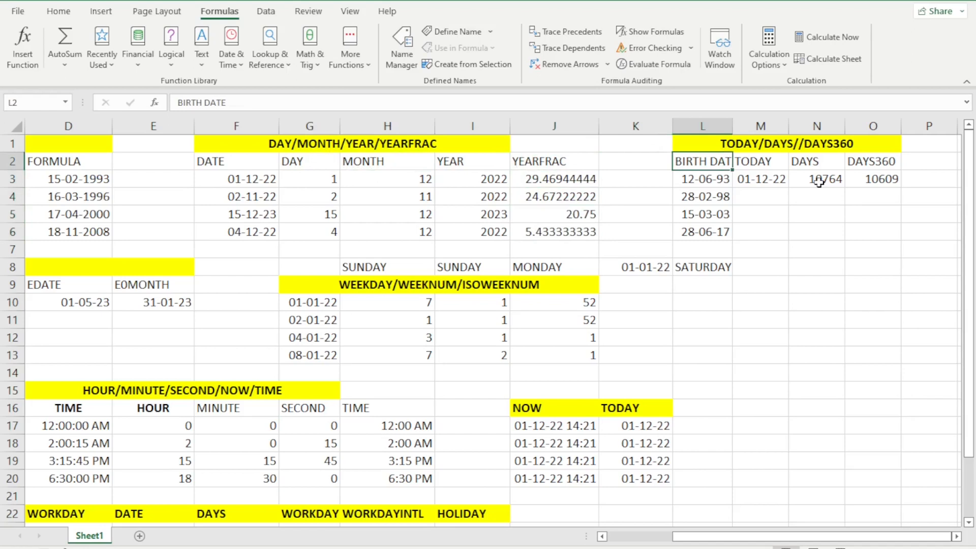
key(Right)
key(Right)
key(Right)
key(Right)
key(Right)
key(Right)
key(Right)
key(Right)
key(Left)
key(Left)
key(Left)
key(Left)
key(Left)
key(Left)
key(Left)
key(Left)
key(Left)
key(Left)
key(Up)
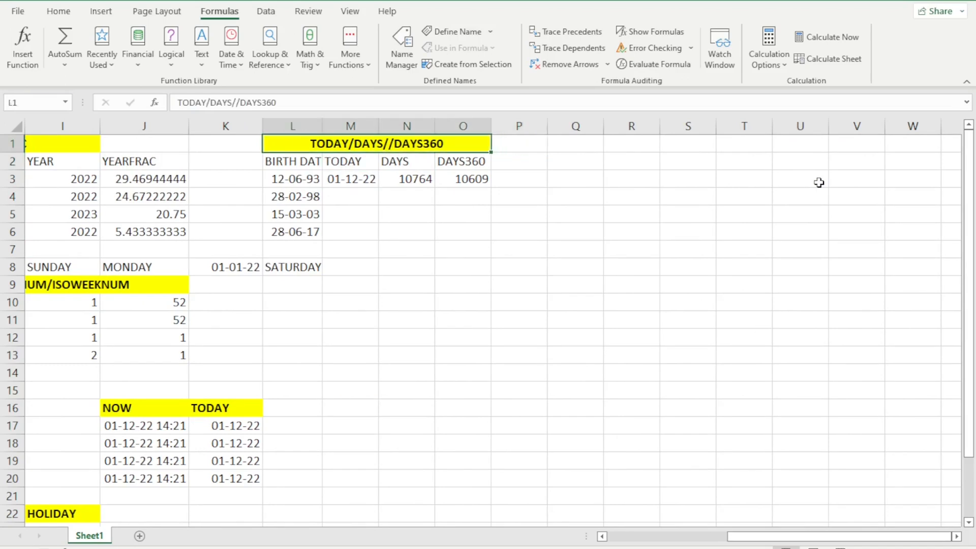
key(Down)
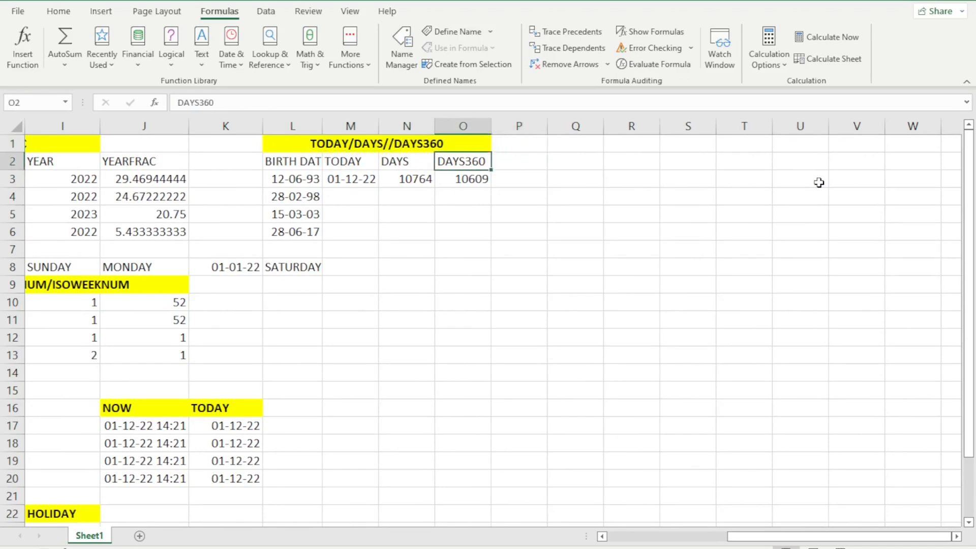
- Enter =TODAY() in M4 under the TODAY heading, and compare it with the system date
key(Down)
key(Left)
key(Left)
key(Down)
text(=)
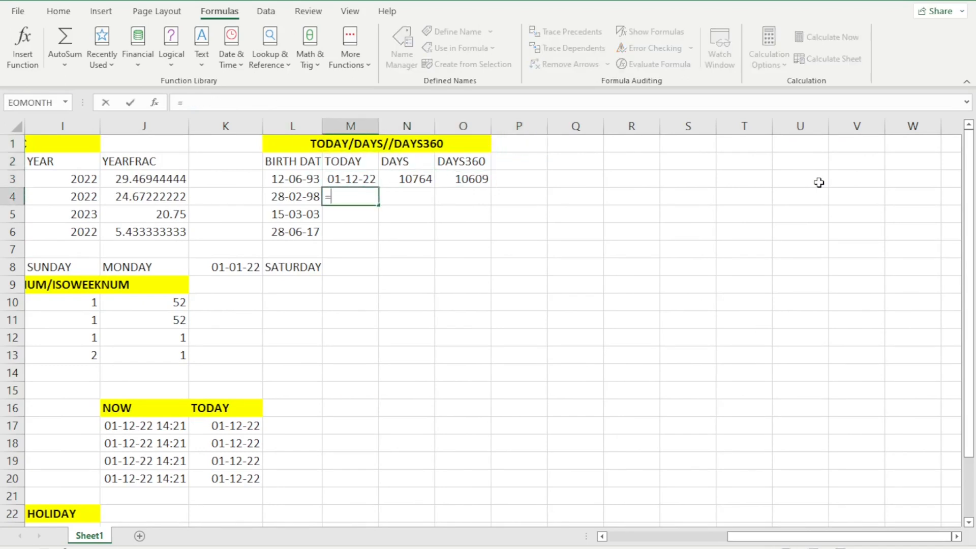
text(TODAY())
key(Return)
key(Up)
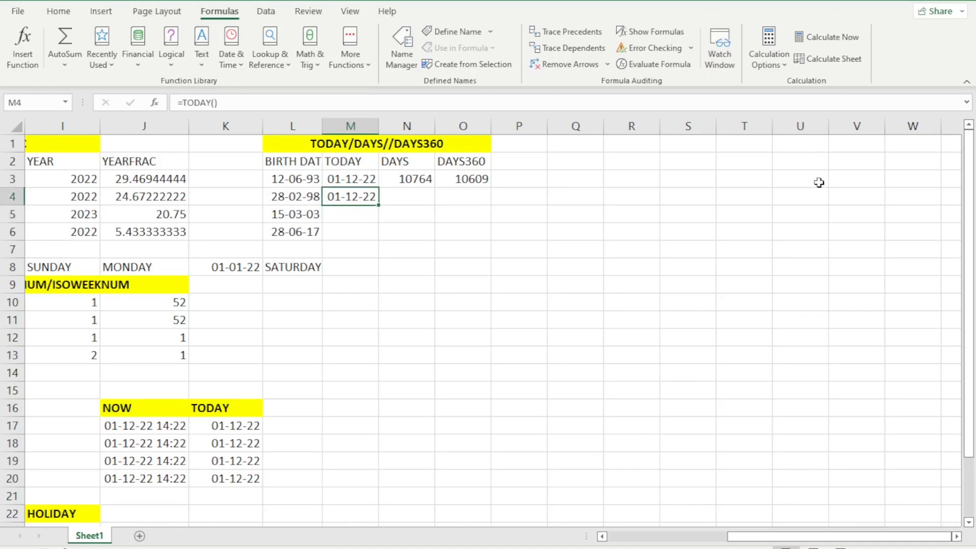
click(903, 548)
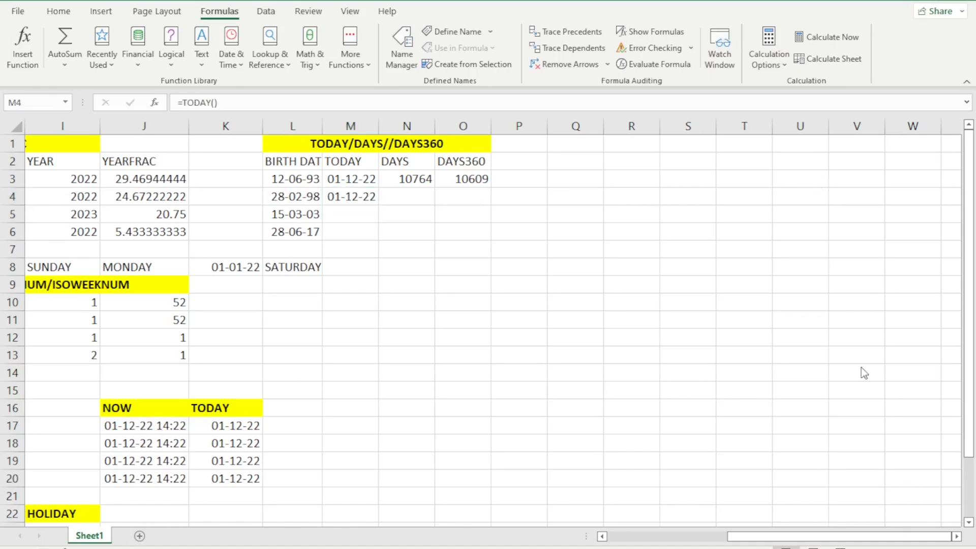
click(354, 195)
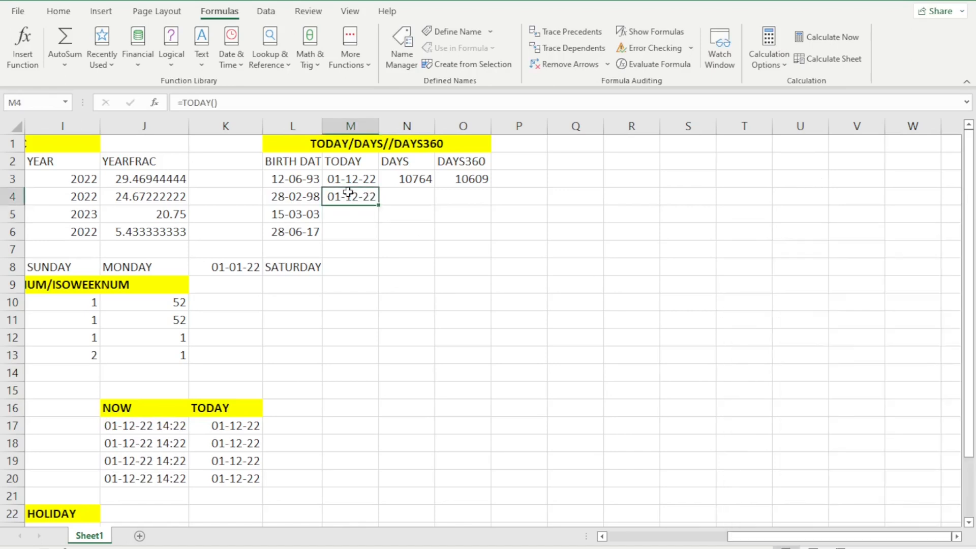
- Enter =DAYS(M4,L4) in N4, with today's date as the end date and the birth date as the start date
click(397, 195)
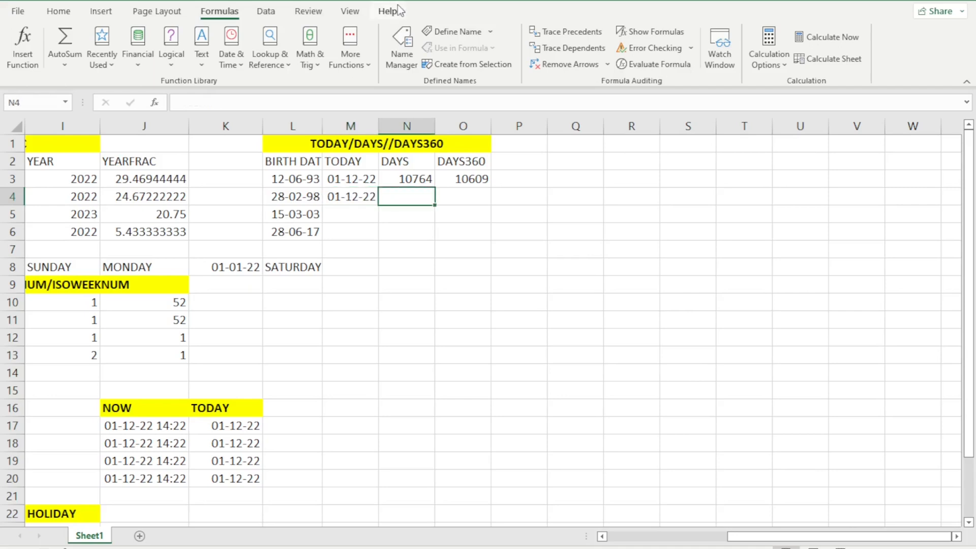
key(Up)
key(Up)
key(Down)
key(Down)
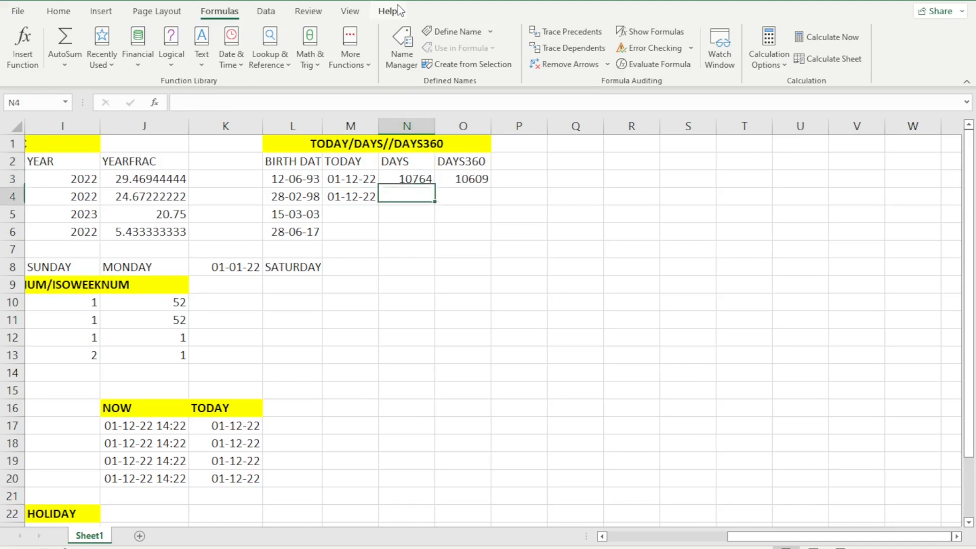
text(=DAY)
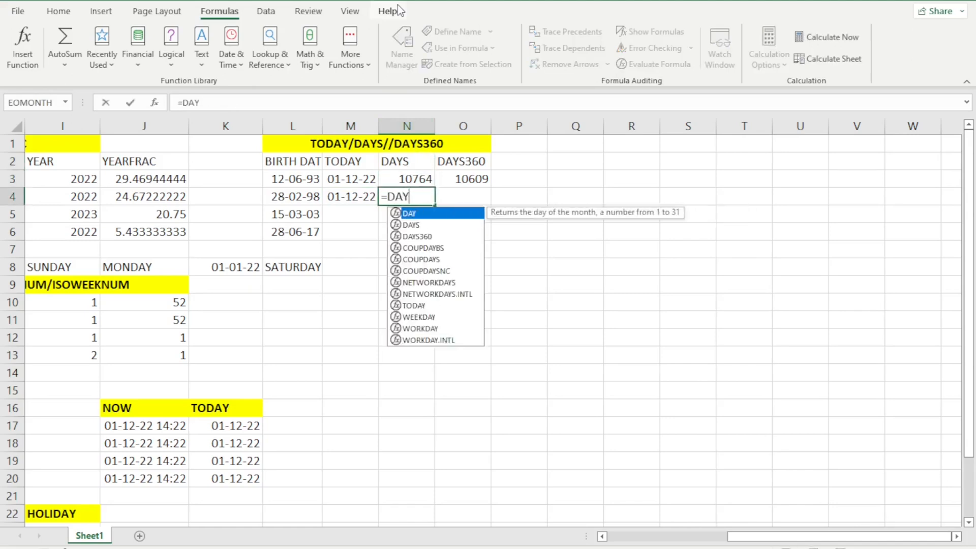
text(S()
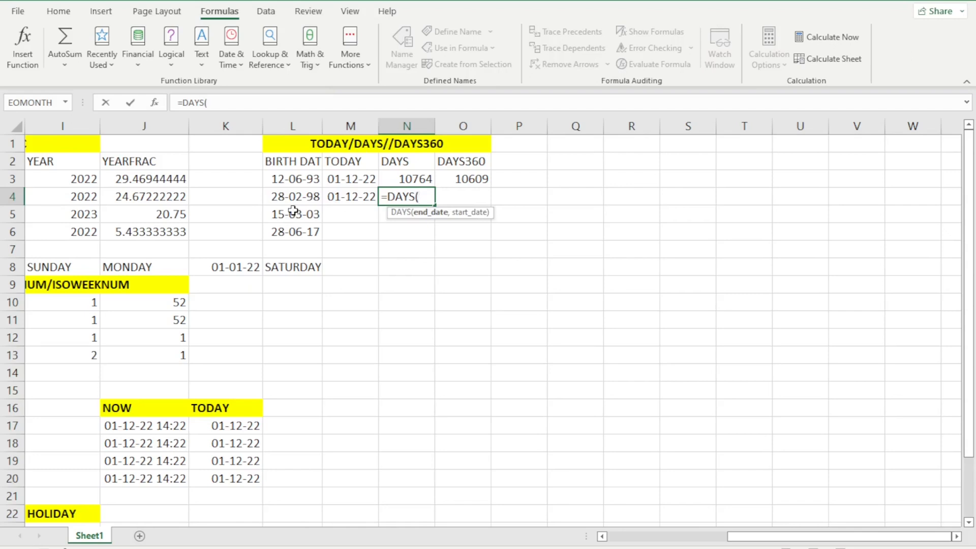
click(345, 198)
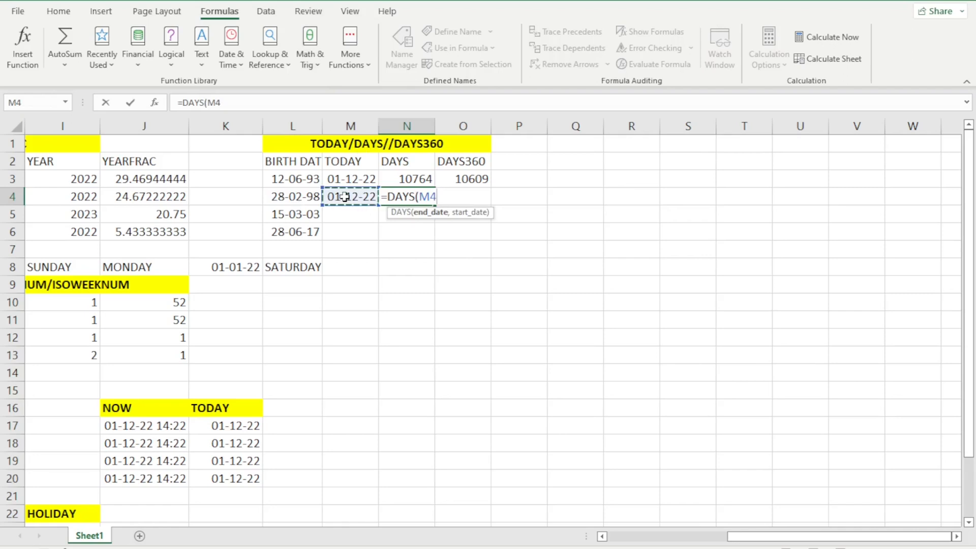
text(,)
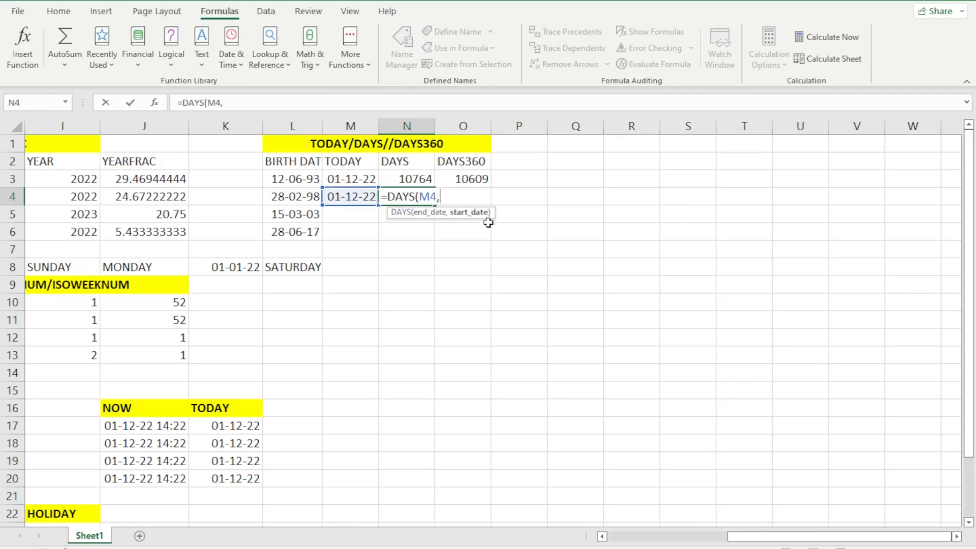
click(303, 202)
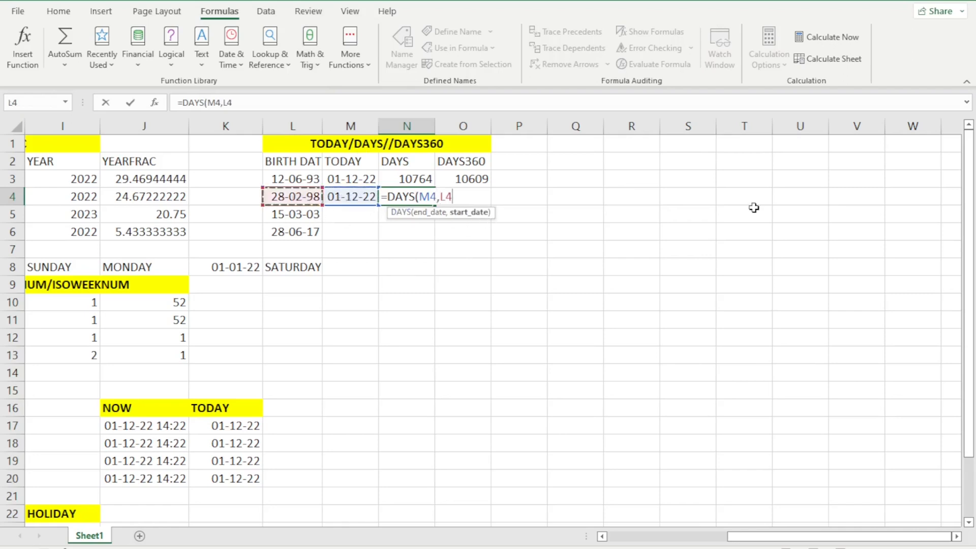
text())
key(Return)
- Check the DAYS result in N4 against the birth date and today's date in row 4
key(Up)
key(Down)
key(Up)
key(Left)
key(Left)
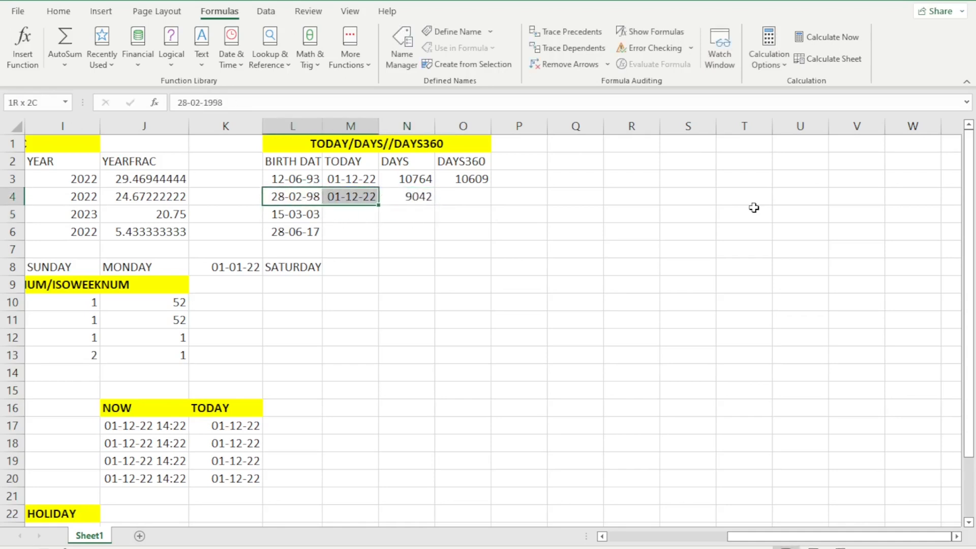
key(Right)
key(Right)
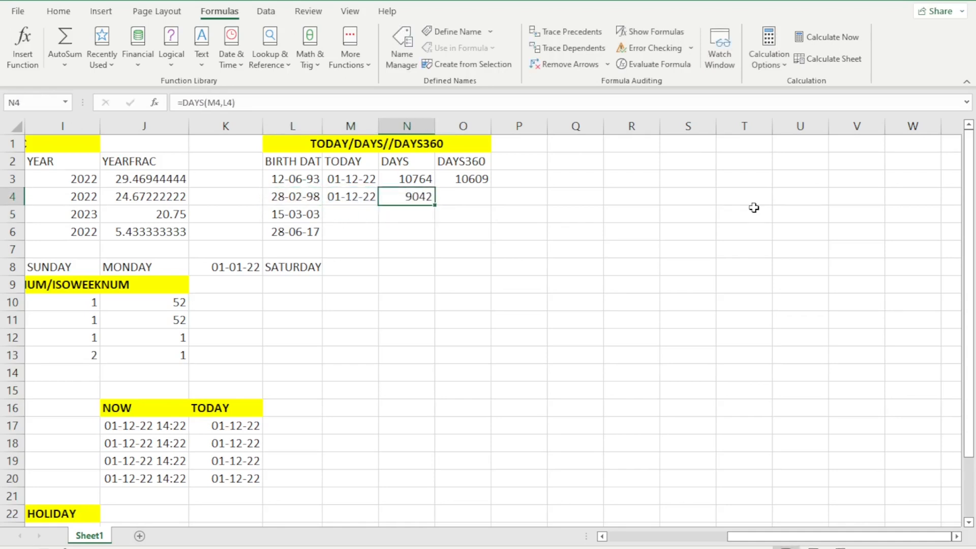
- Enter =DAYS360(L4,M4) in O4, with the birth date as the start date and today's date as the end date
key(Up)
key(Right)
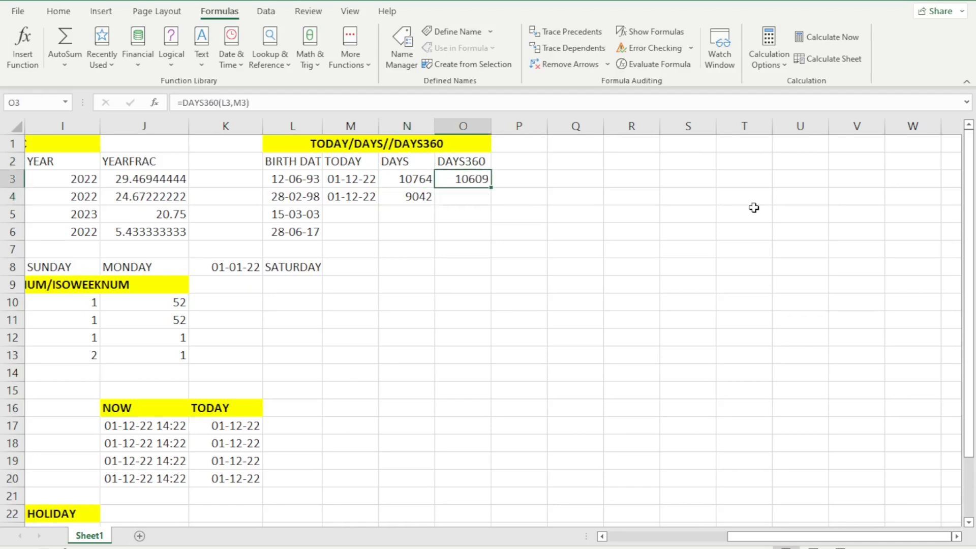
key(Up)
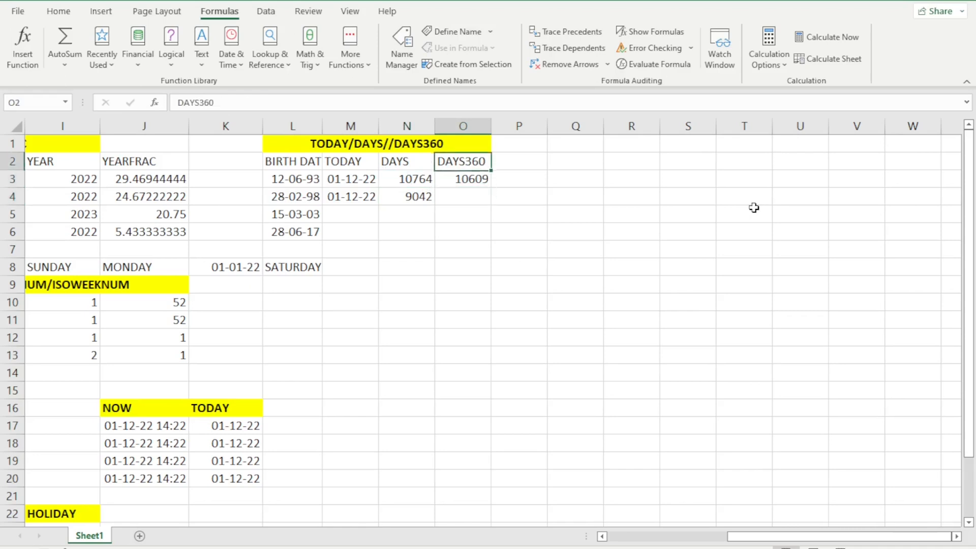
key(Down)
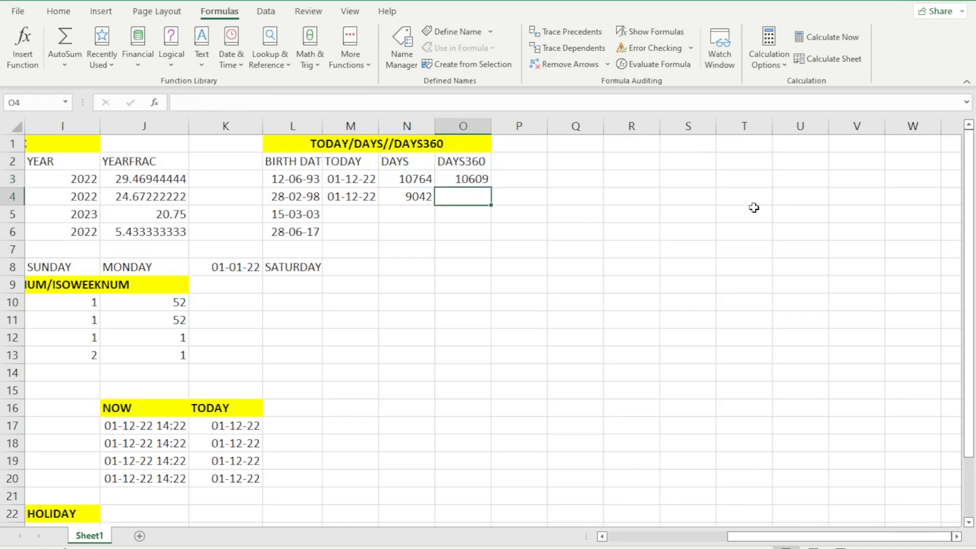
text(=DAYS)
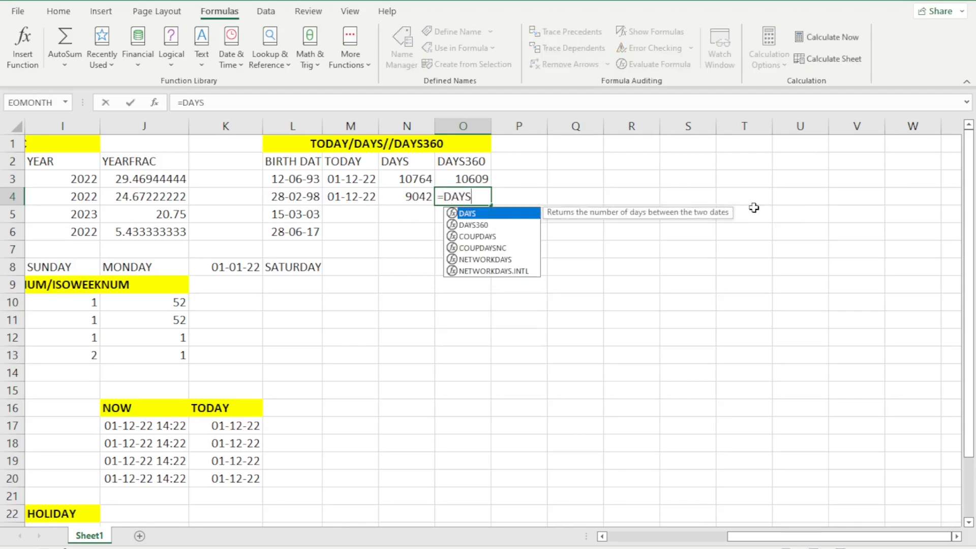
key(Down)
key(Tab)
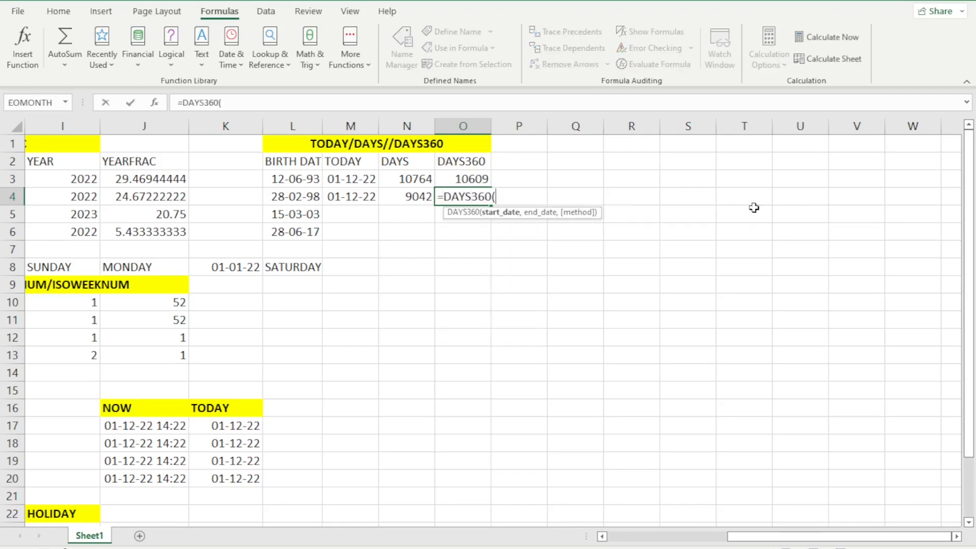
click(355, 196)
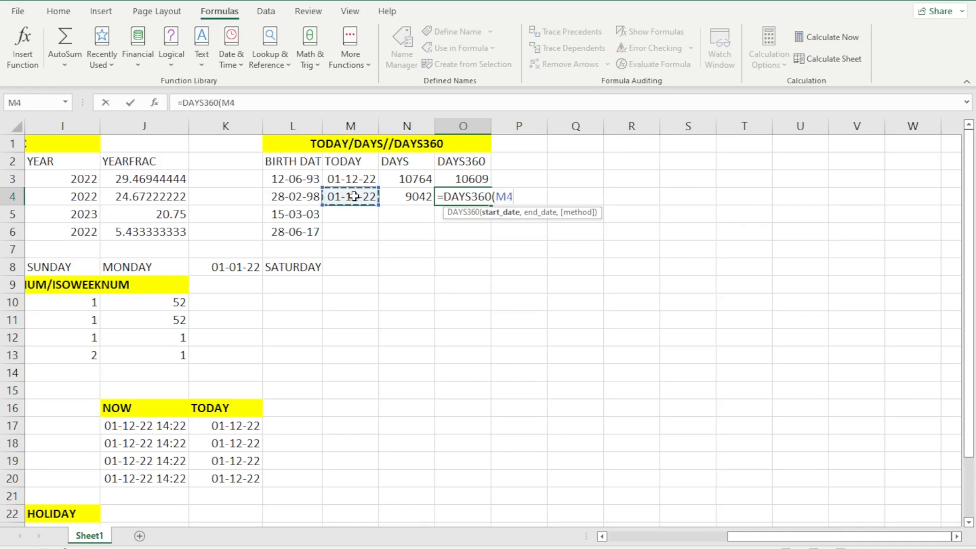
click(293, 199)
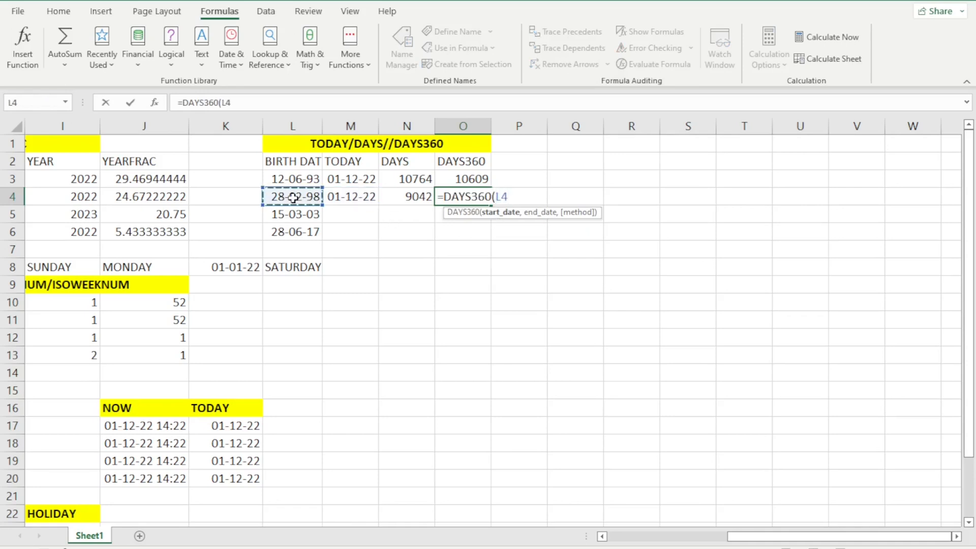
text(,)
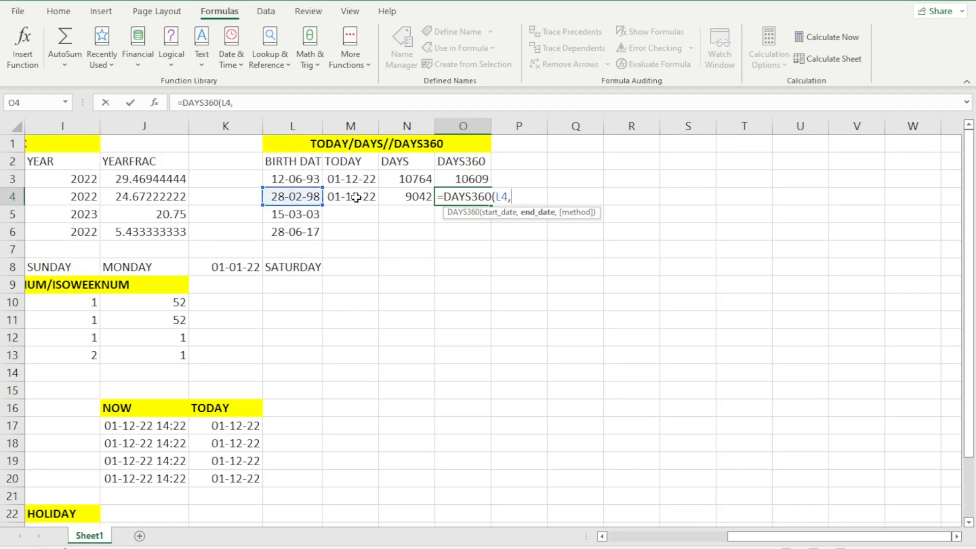
click(356, 198)
key(Return)
- Compare the DAYS360 results with the DAYS results in rows 3 and 4
key(Up)
key(Up)
key(Down)
key(Up)
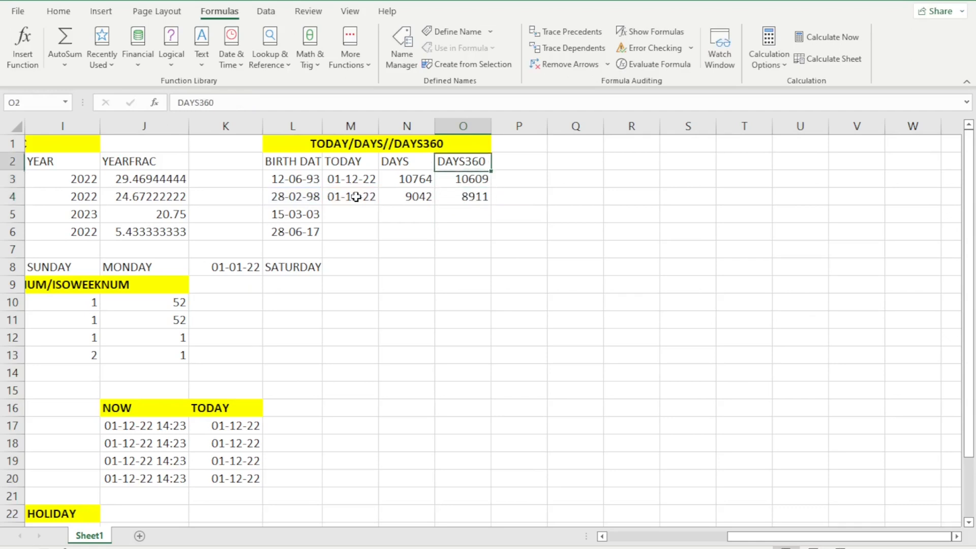
key(Up)
key(Down)
key(Down)
key(Up)
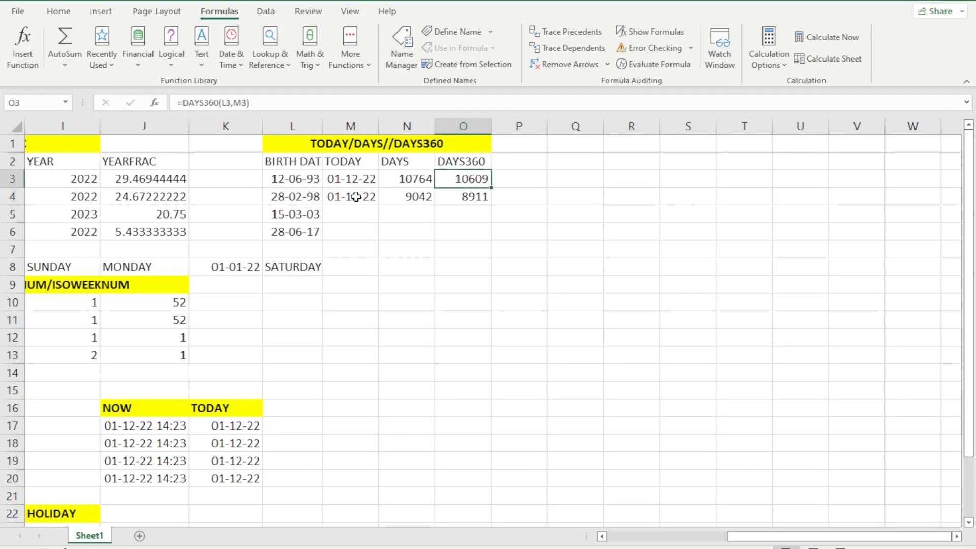
key(Down)
key(Up)
key(Left)
key(Down)
key(Right)
key(Up)
- Extend the EDATE table title in A8 to read EDATE/EOMONTH
key(Left)
key(Left)
key(Left)
key(Left)
key(Left)
key(Left)
key(Down)
key(Left)
key(Left)
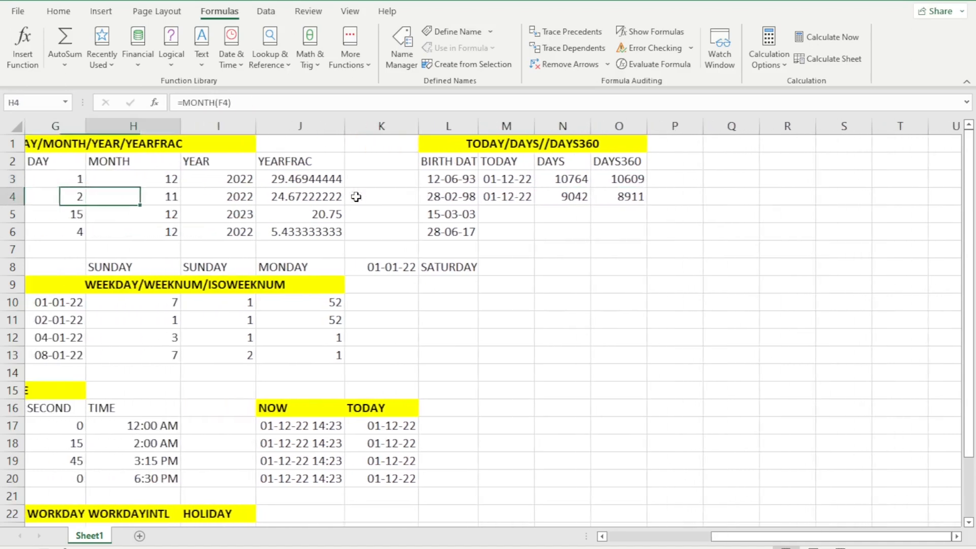
key(Left)
key(Left)
key(Left)
key(Left)
key(Left)
key(Left)
key(Down)
key(Down)
key(Down)
key(Down)
key(Right)
key(Left)
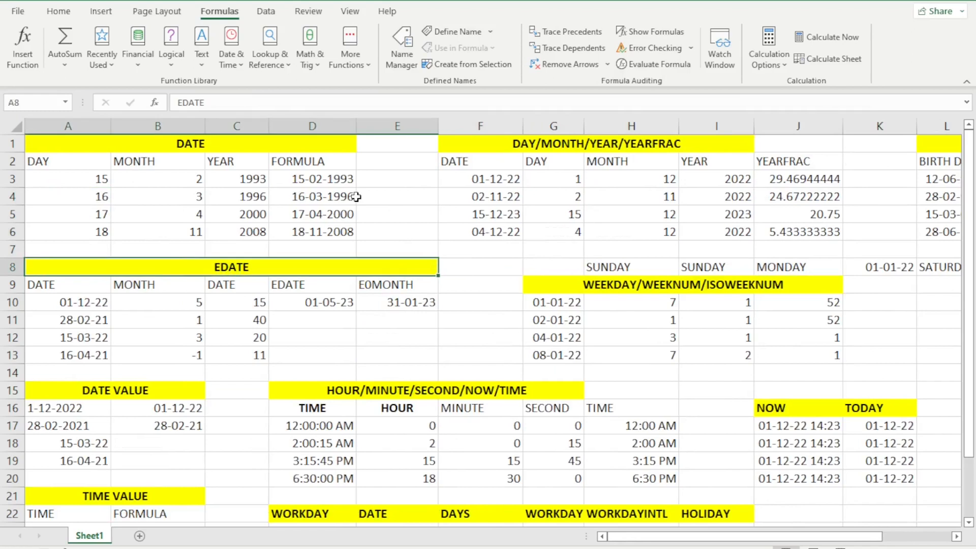
key(F2)
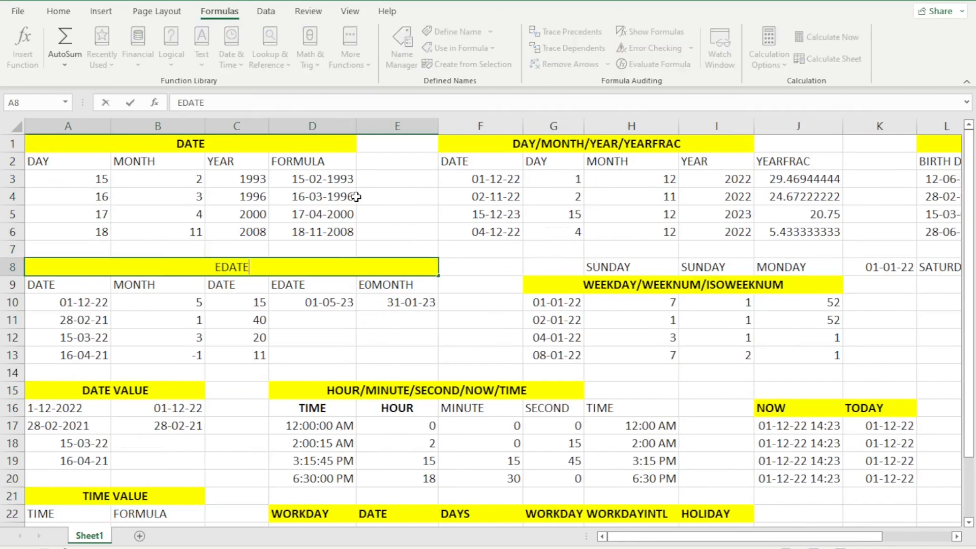
text(/EOMONTH)
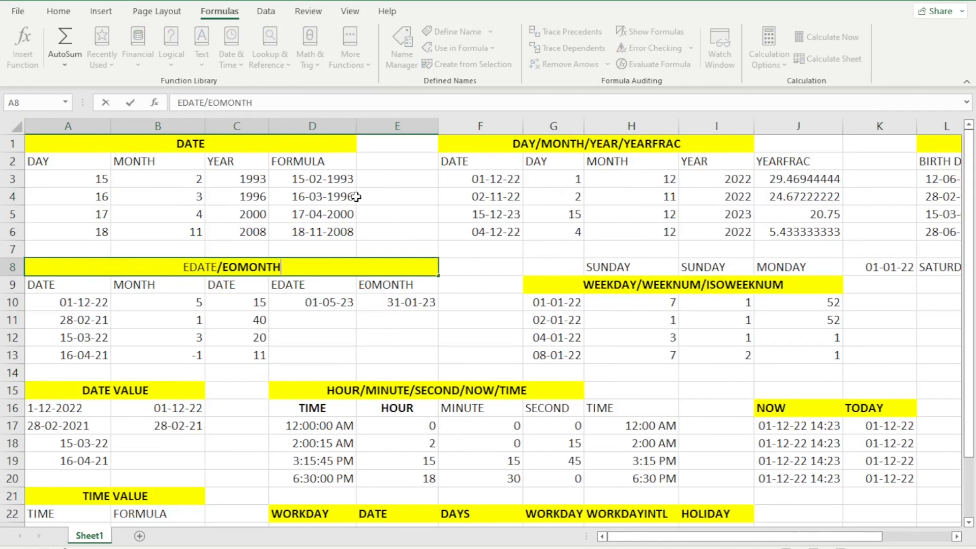
key(Return)
- Examine the EDATE example in row 10 and the date and month values in A11 and B11
key(Down)
key(Left)
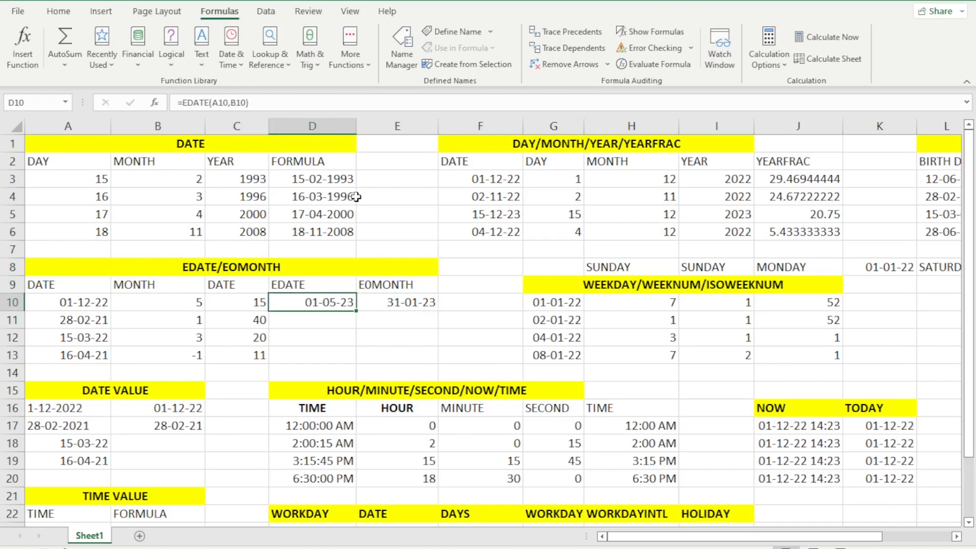
key(Down)
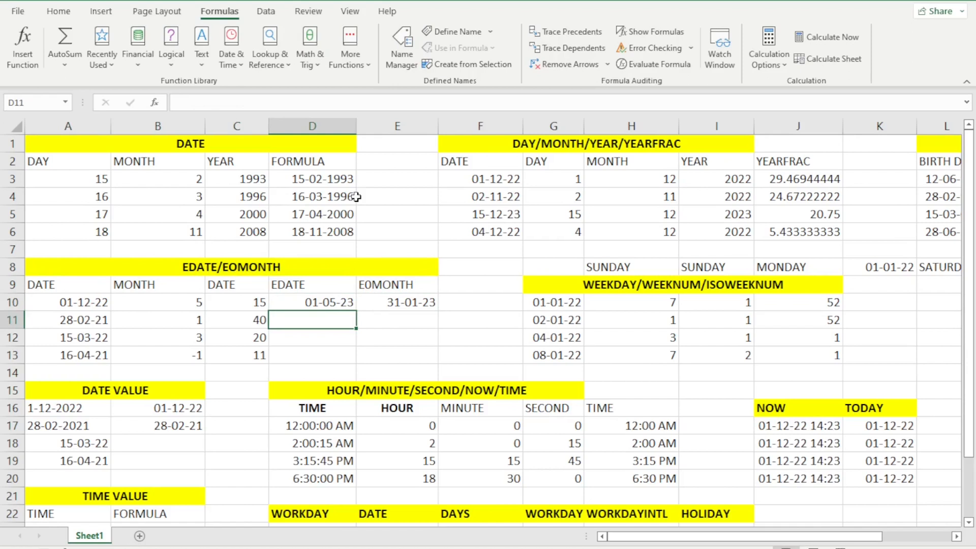
key(Left)
key(Left)
key(Left)
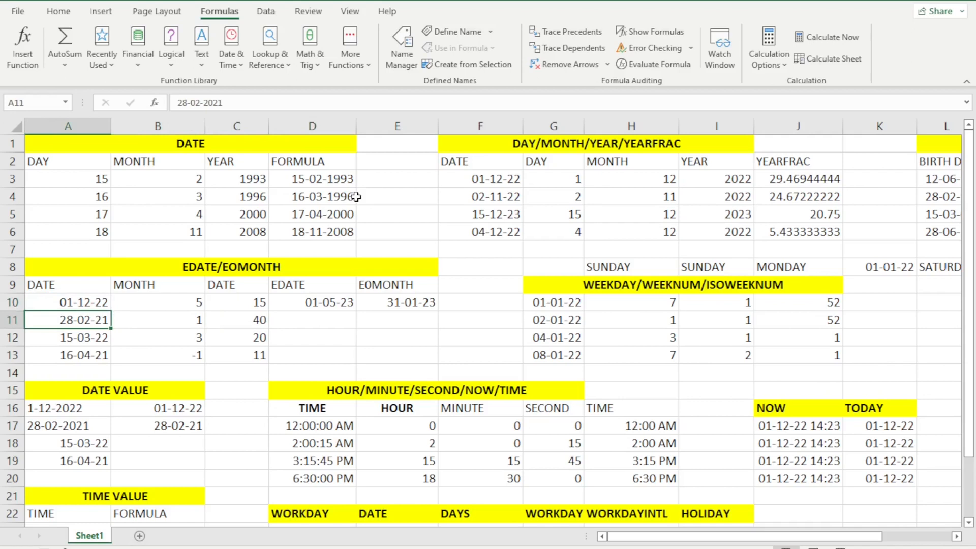
key(Up)
key(Down)
key(Right)
key(Right)
key(Left)
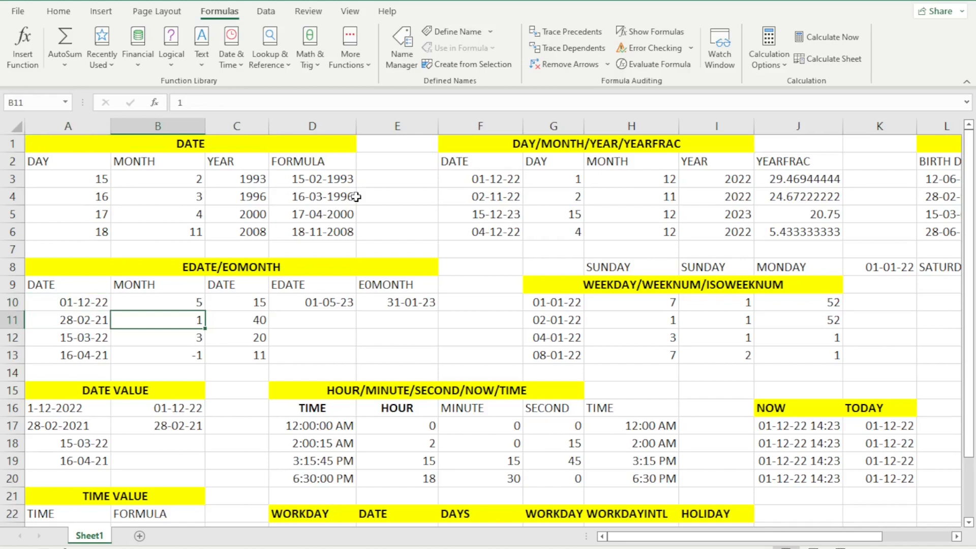
key(Right)
key(Right)
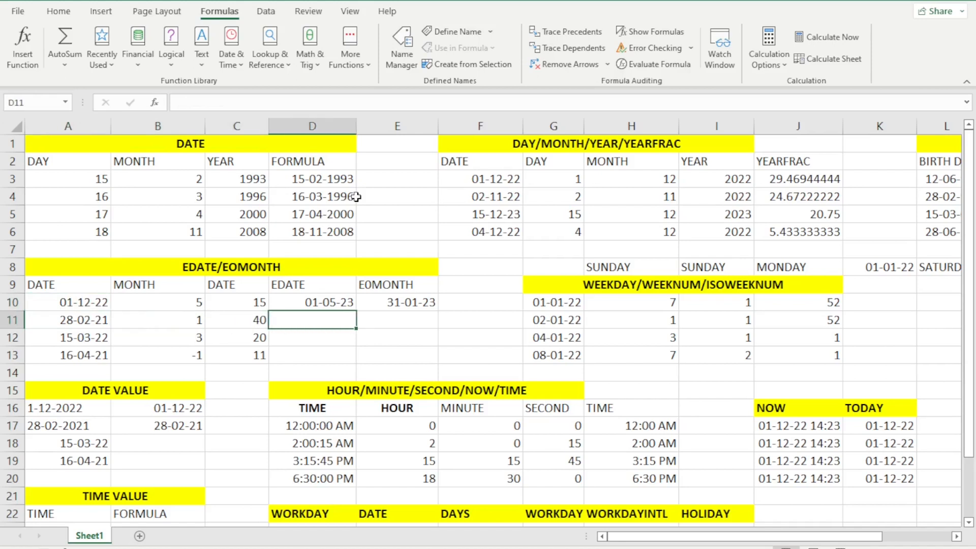
- Enter =EDATE(A11,B11) in D11, using the date in A11 and the number of months in B11
text(=E)
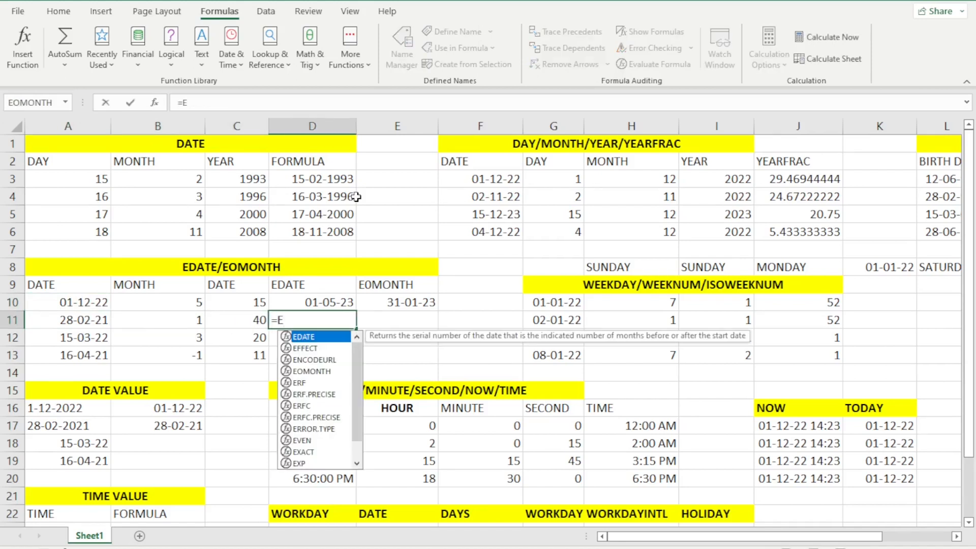
key(Tab)
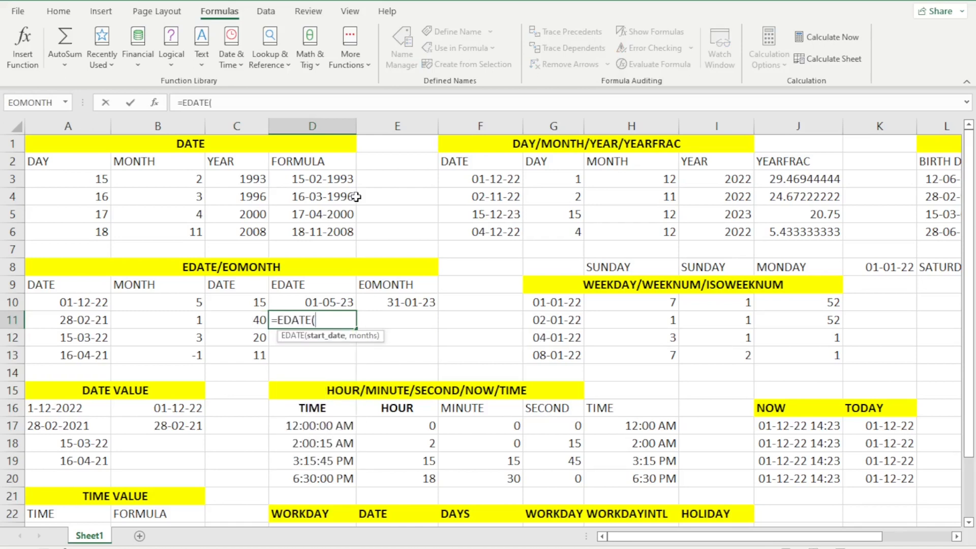
click(61, 320)
text(,)
click(163, 320)
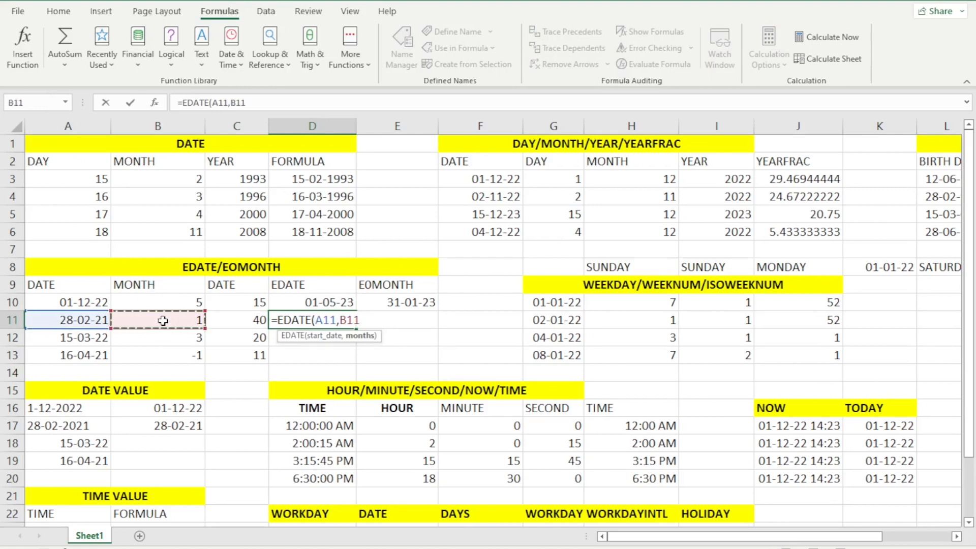
text())
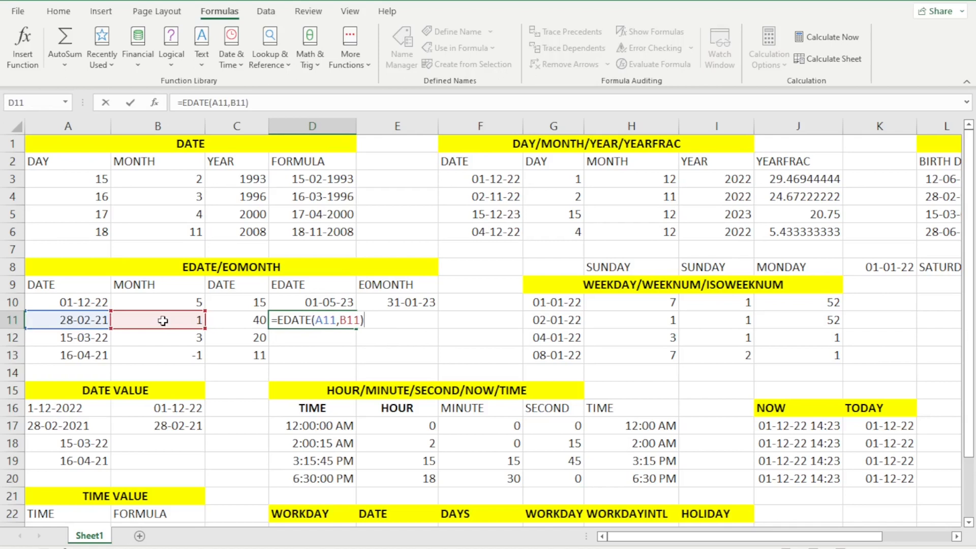
key(Return)
- Check the EDATE result in D11 against the start date in A11 and the months in B11
key(Up)
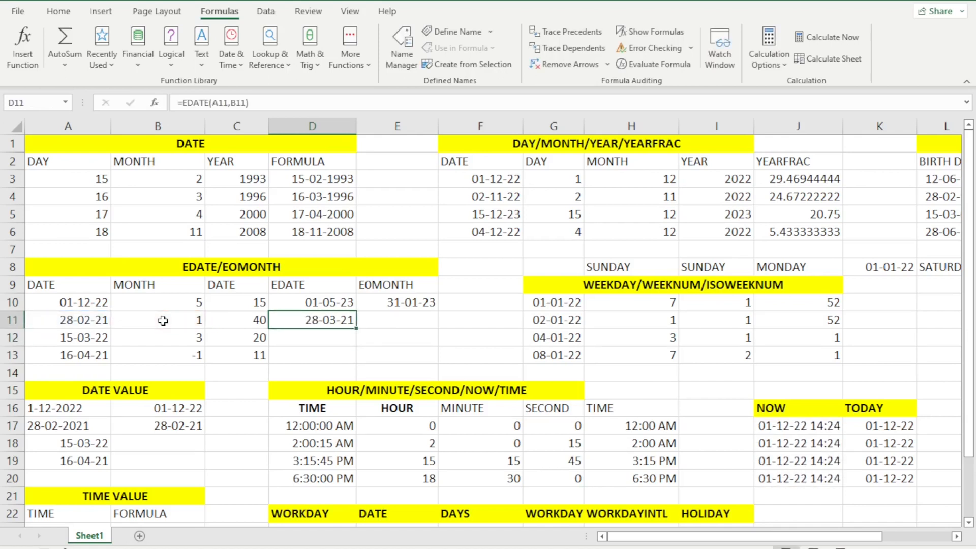
click(104, 325)
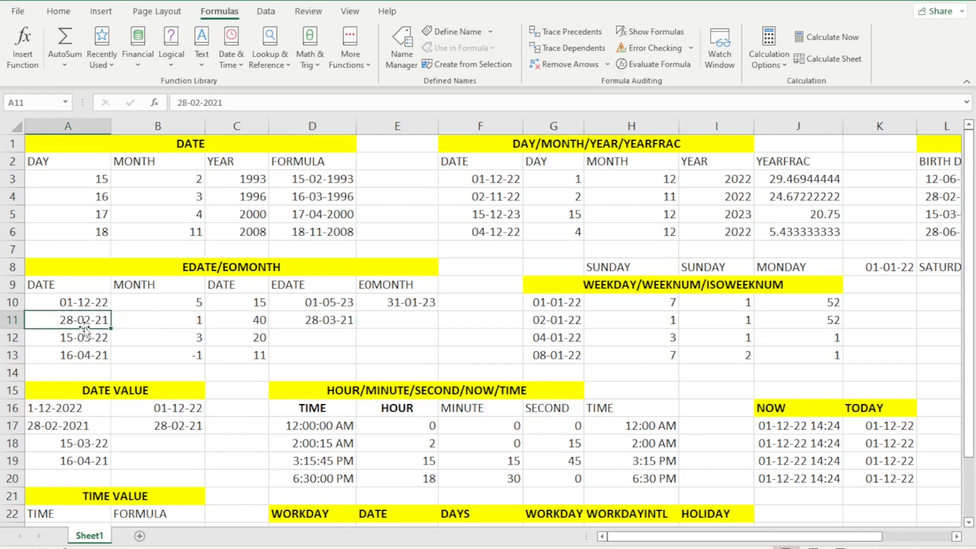
click(185, 324)
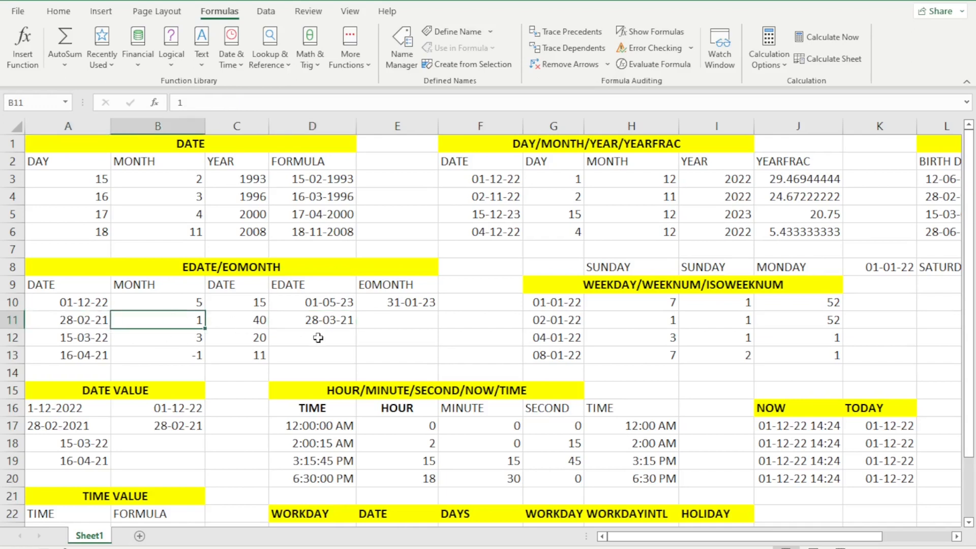
click(324, 321)
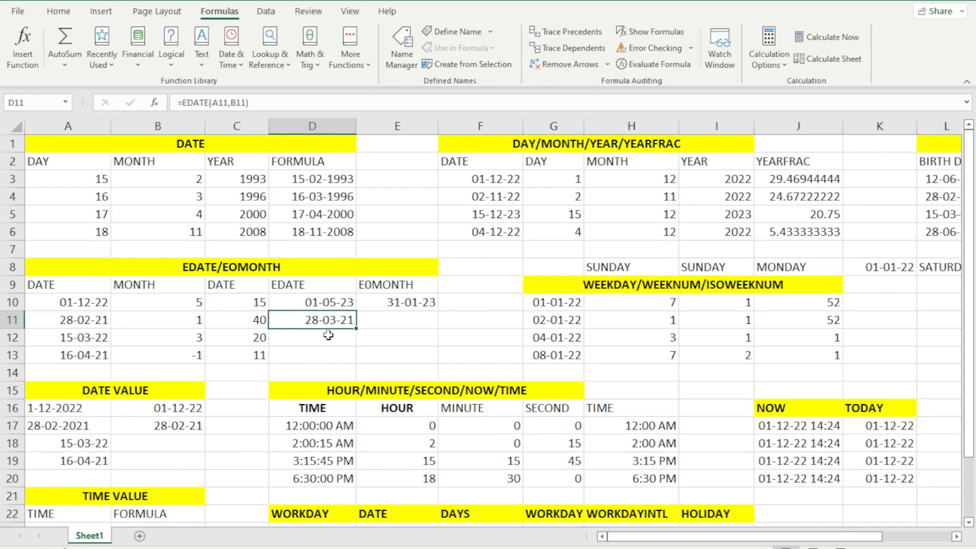
click(188, 320)
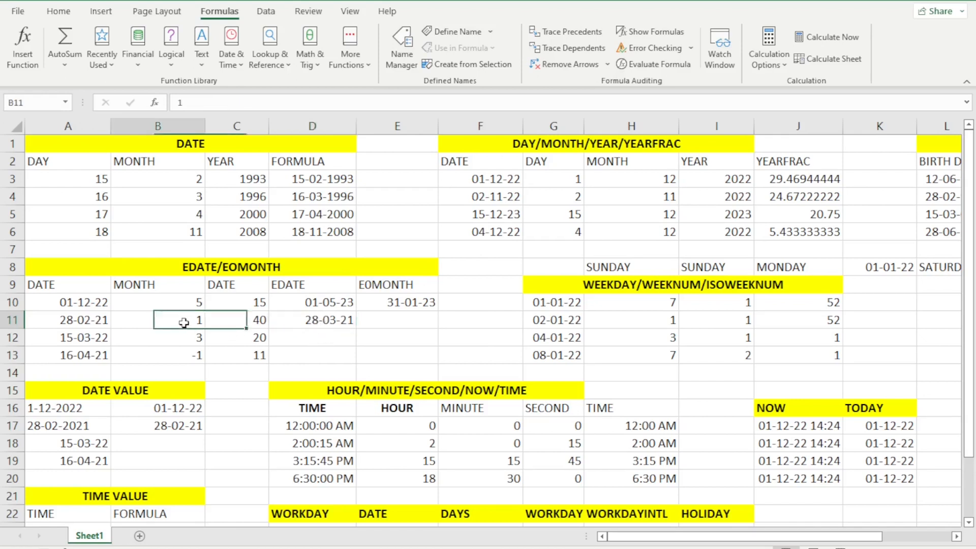
click(318, 325)
- Enter =EOMONTH(A11,B11) in E11, using the start date in A11 and the number of months in B11
click(385, 322)
click(373, 290)
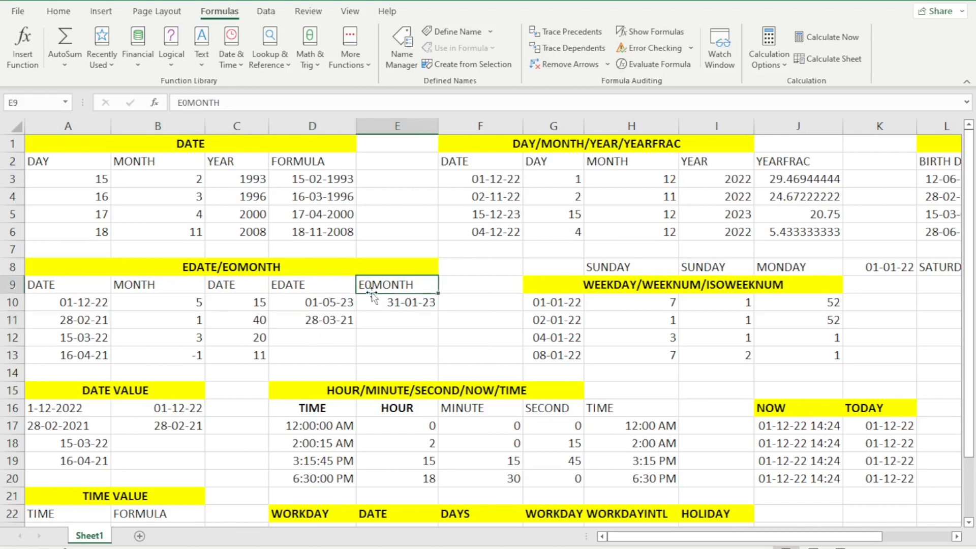
click(378, 319)
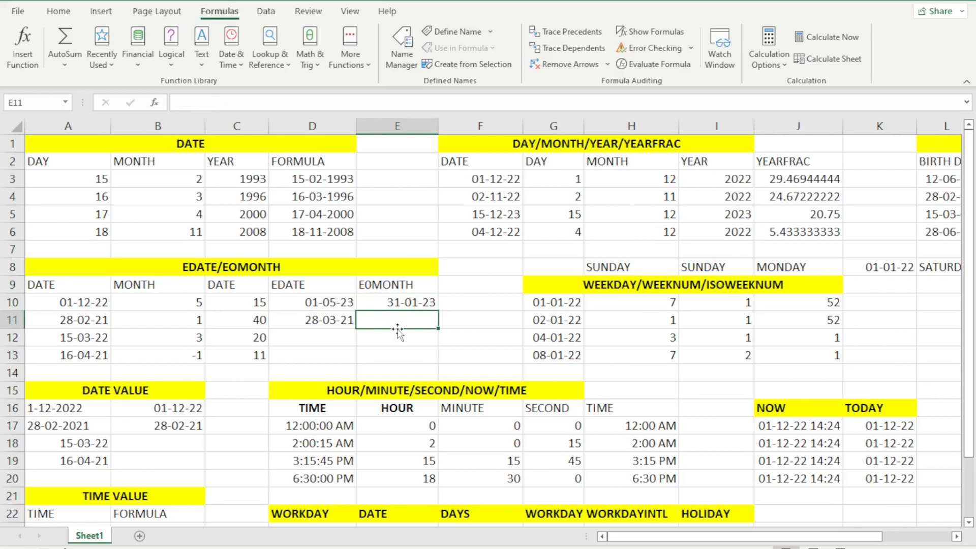
text(=)
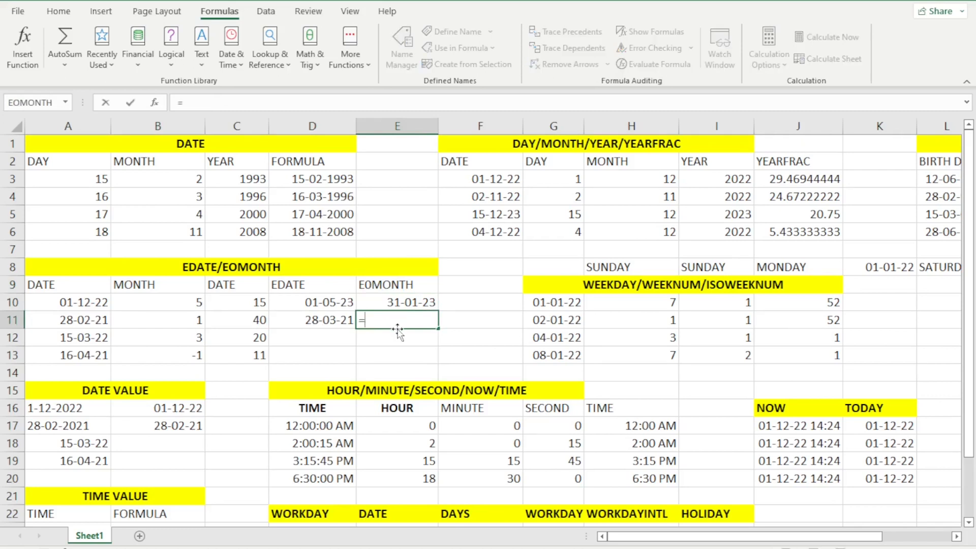
text(E)
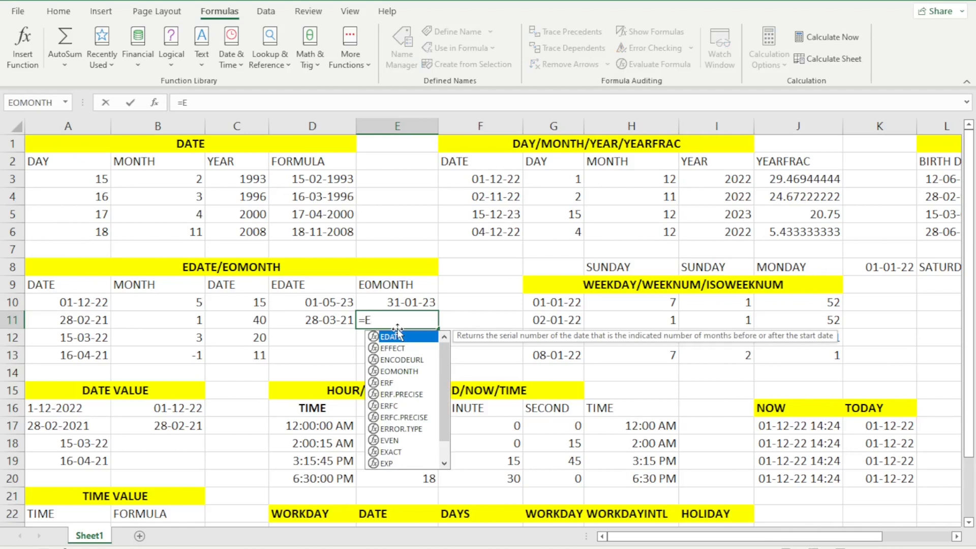
text(O)
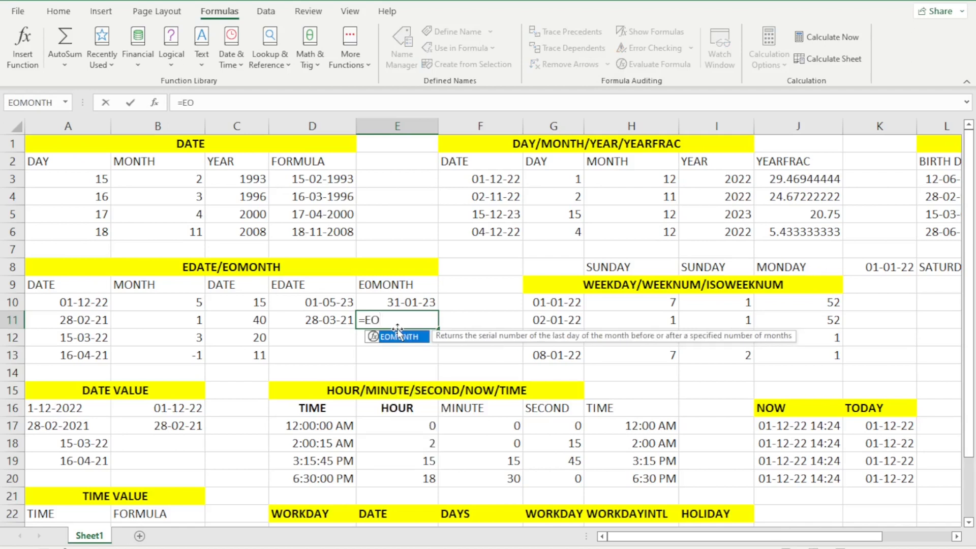
double_click(398, 334)
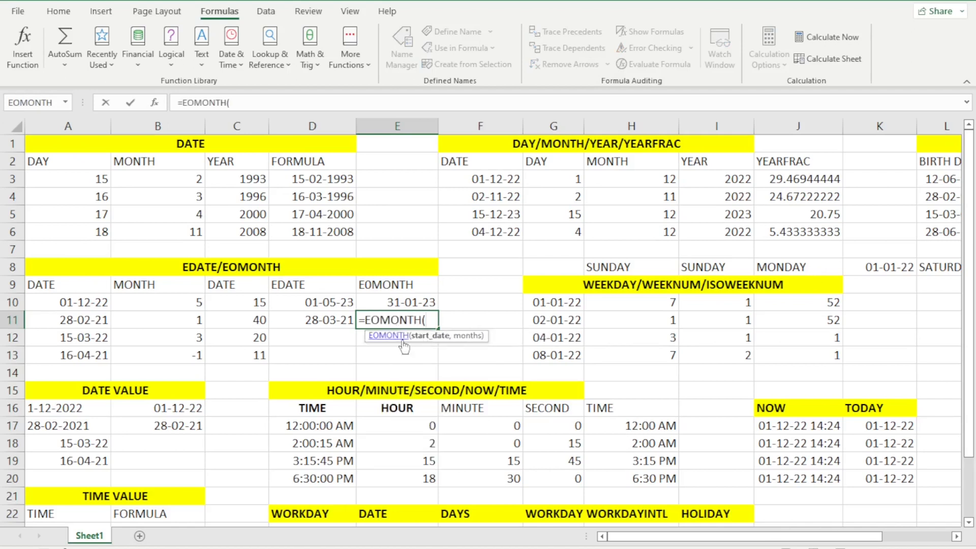
click(62, 325)
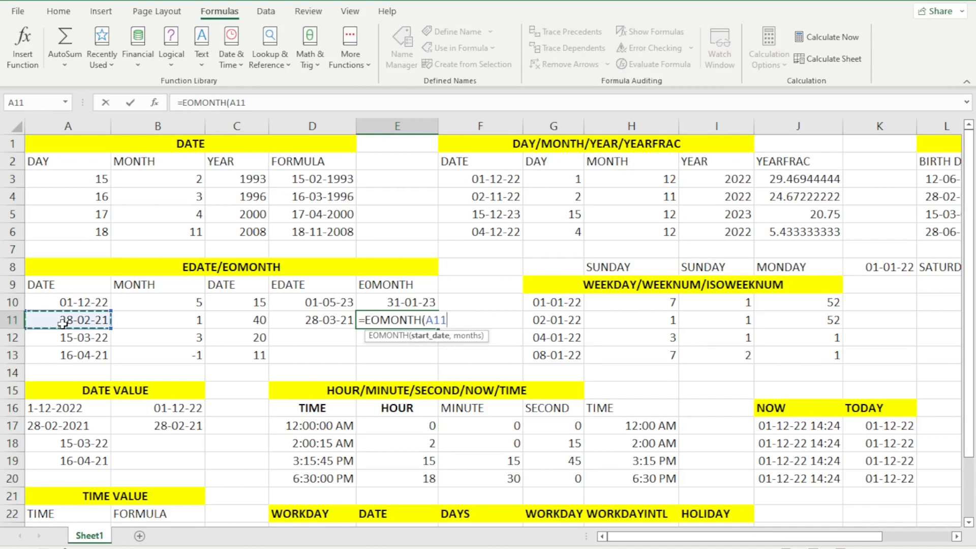
text(,)
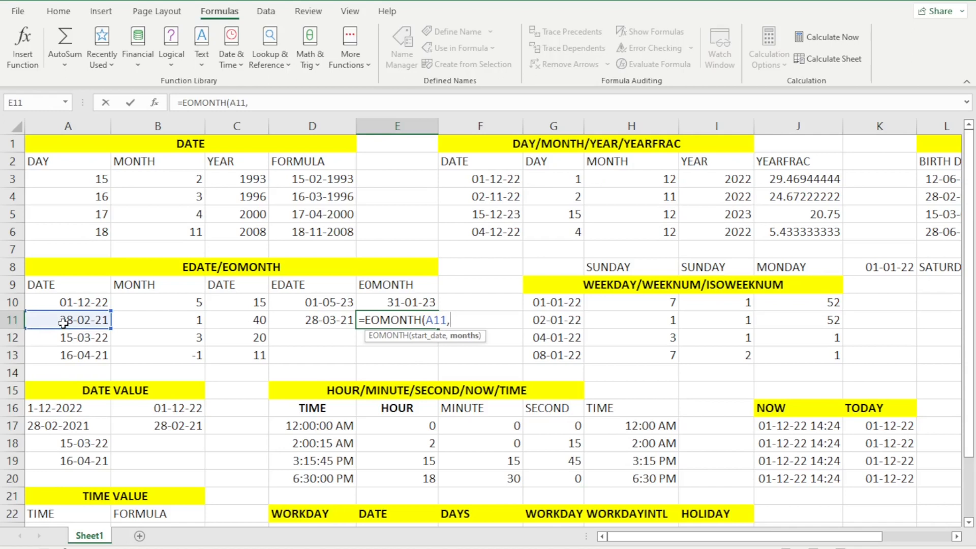
click(181, 322)
text())
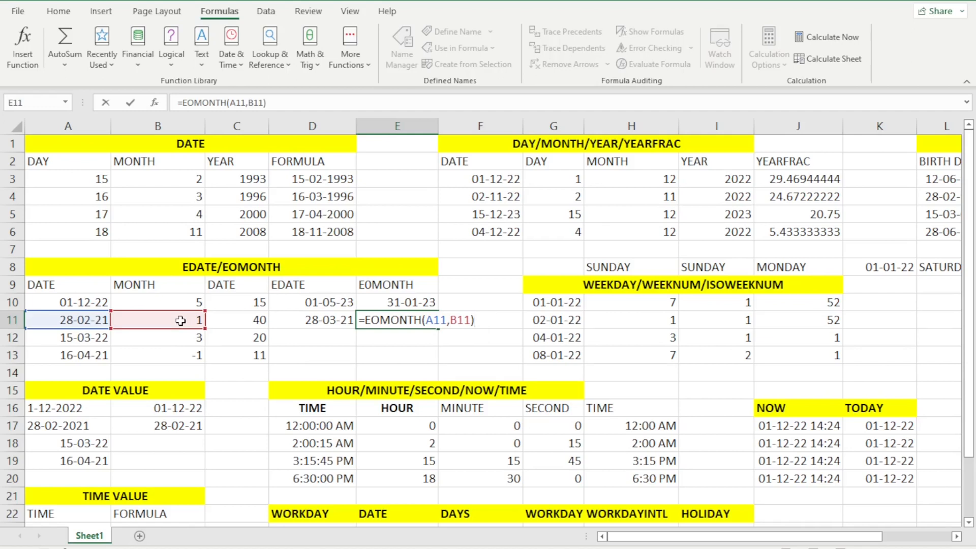
key(Return)
- Check the EOMONTH result in E11 against the start date and months in row 11
key(Up)
key(Left)
key(Left)
key(Left)
key(Left)
key(Right)
key(Right)
key(Right)
key(Right)
key(shift+Up)
key(shift+Down)
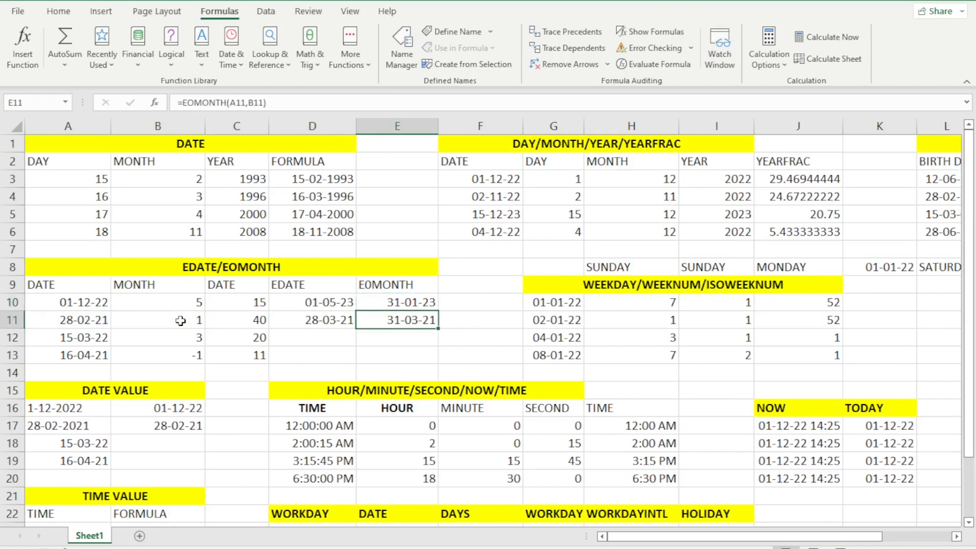
- Set the number of months in B11 to 2 and review the EDATE and EOMONTH results in row 11
key(Left)
key(Left)
key(Left)
text(2)
key(Return)
key(Up)
key(Right)
key(Right)
key(Right)
key(Left)
key(Left)
key(Left)
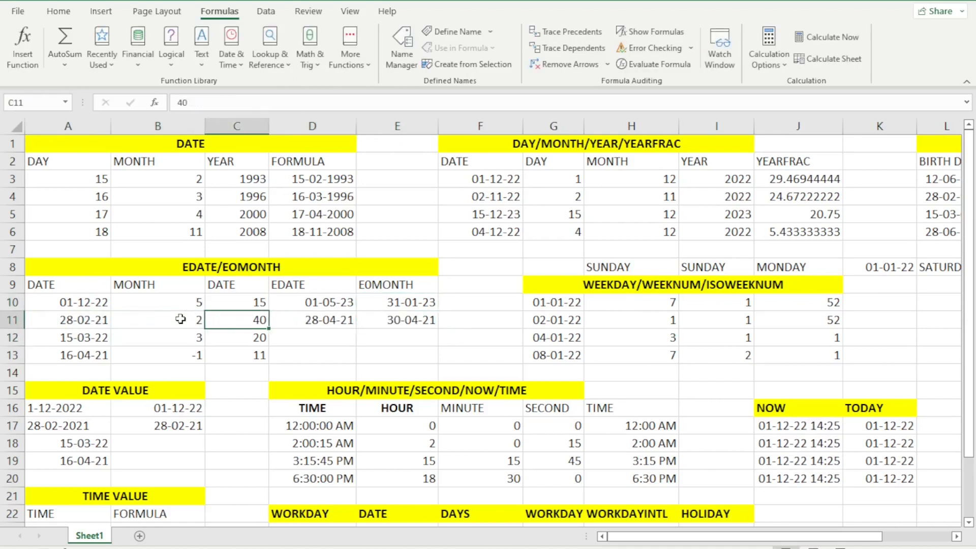
- Set the number of months in B11 to 5 and compare the results in E11 and D11
text(5)
key(Return)
key(Up)
key(Right)
key(Right)
key(Right)
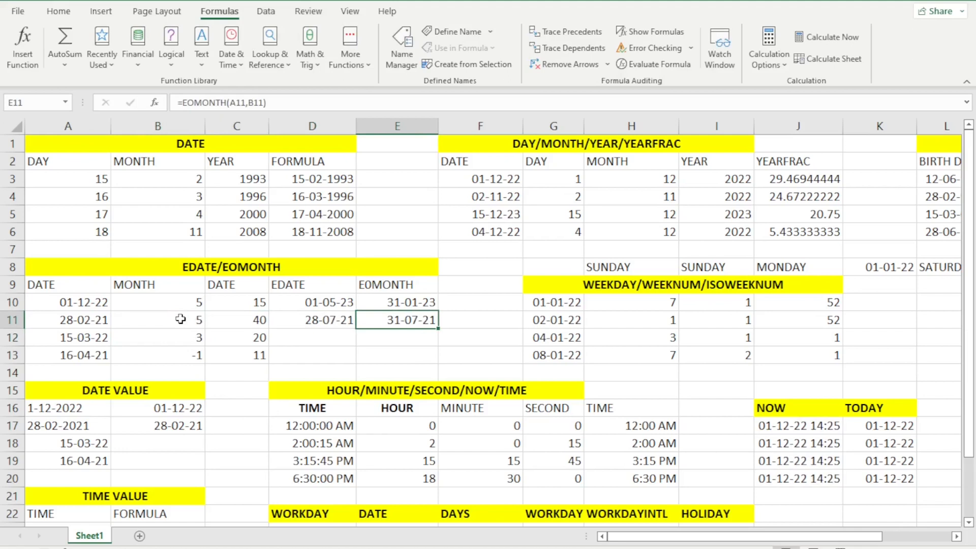
key(Left)
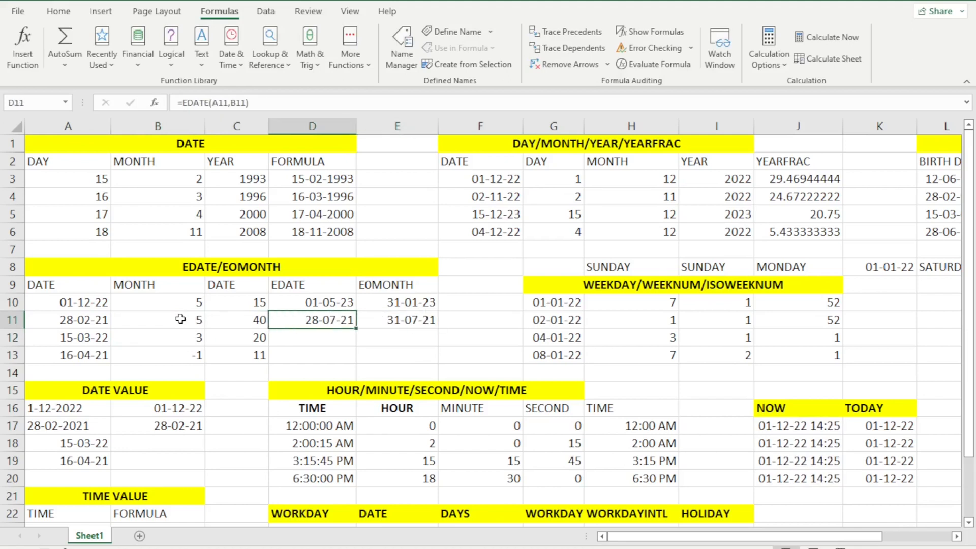
- Examine the WEEKDAY/WEEKNUM/ISOWEEKNUM table's title, its first date in G10 and the WEEKDAY formula in H10
key(Up)
key(Up)
key(Up)
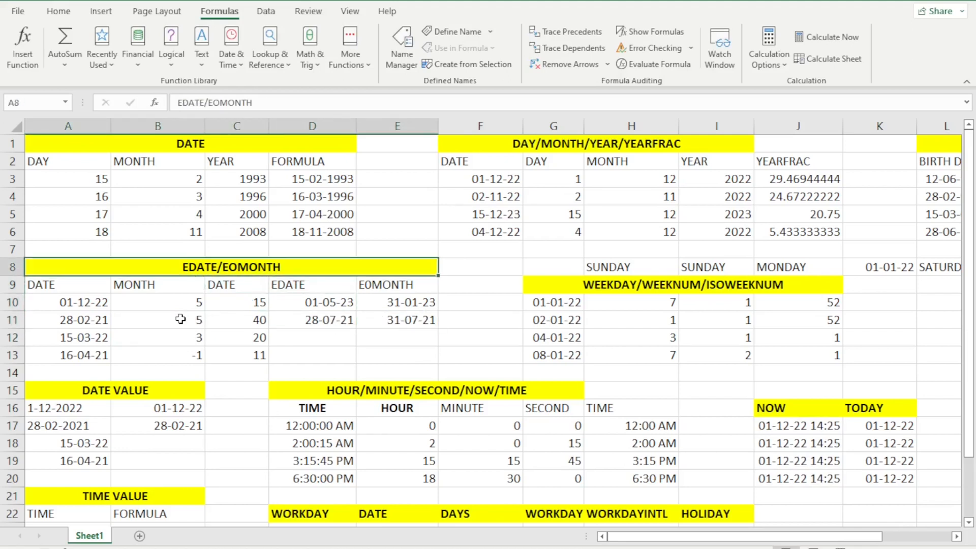
key(Right)
key(Right)
key(Right)
key(Right)
key(Right)
key(Right)
key(Right)
key(Right)
key(Down)
key(Left)
key(Left)
key(Left)
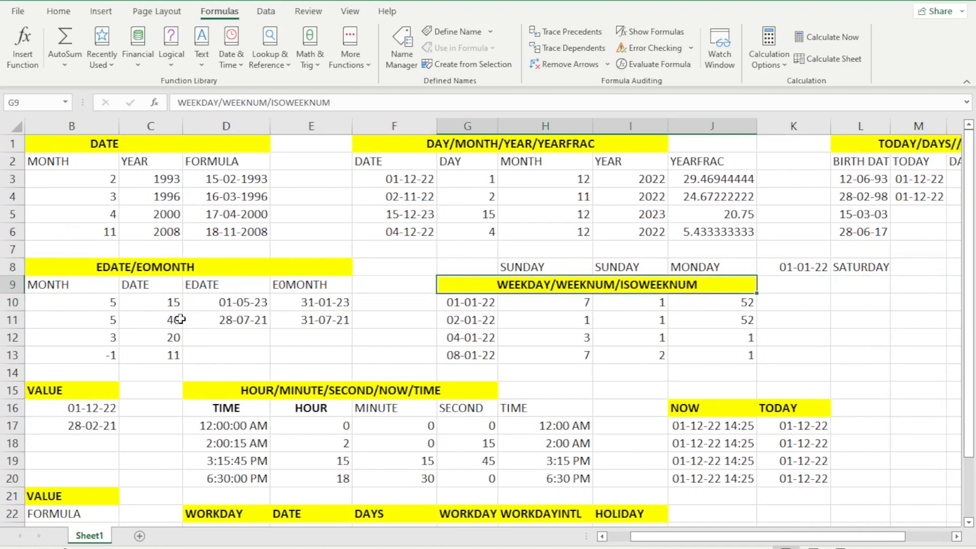
key(Down)
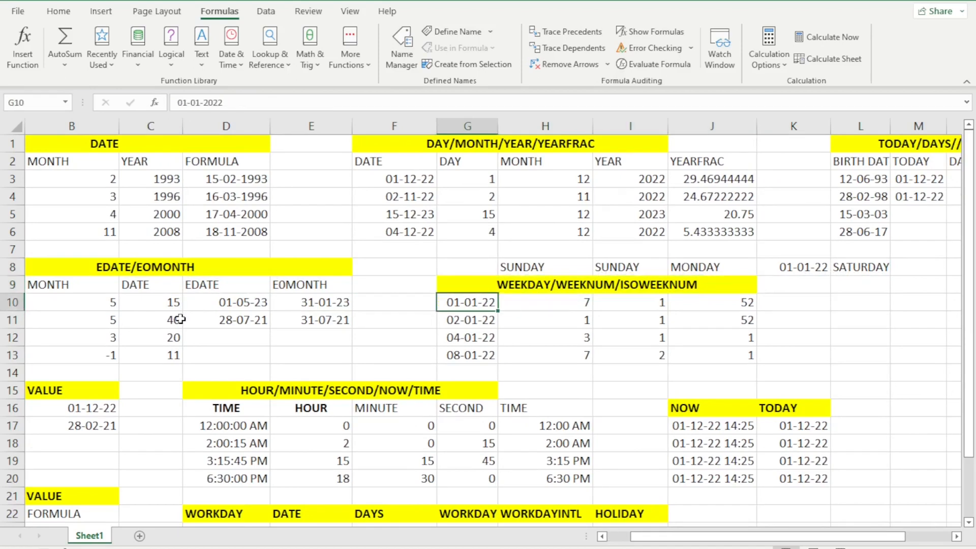
key(Right)
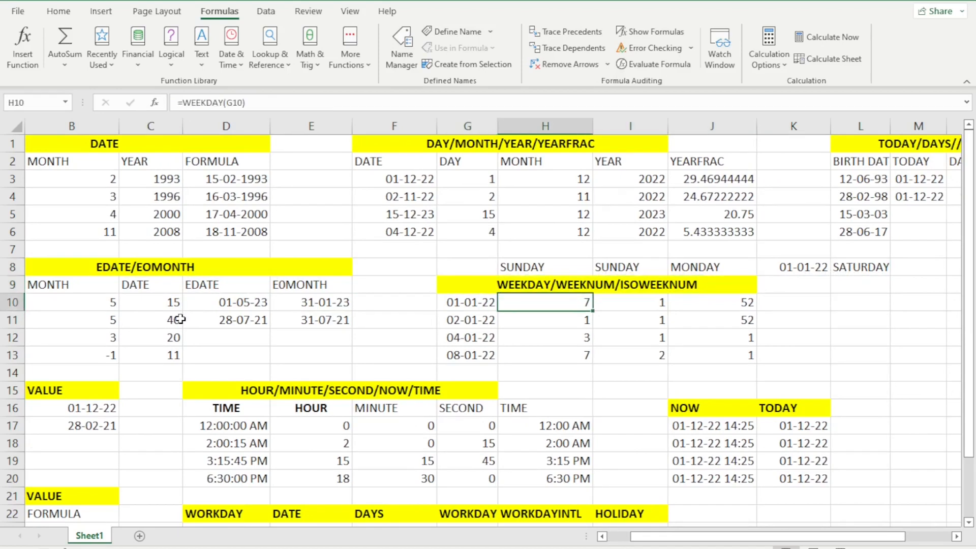
- Clear the WEEKDAY formulas from H11:H13
key(Down)
key(shift+Down)
key(shift+Down)
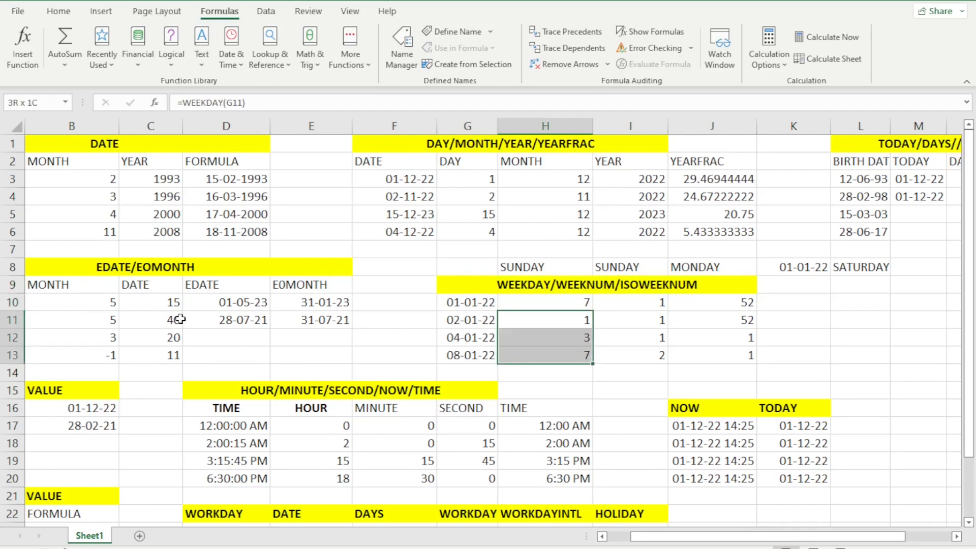
key(Delete)
key(Up)
key(Down)
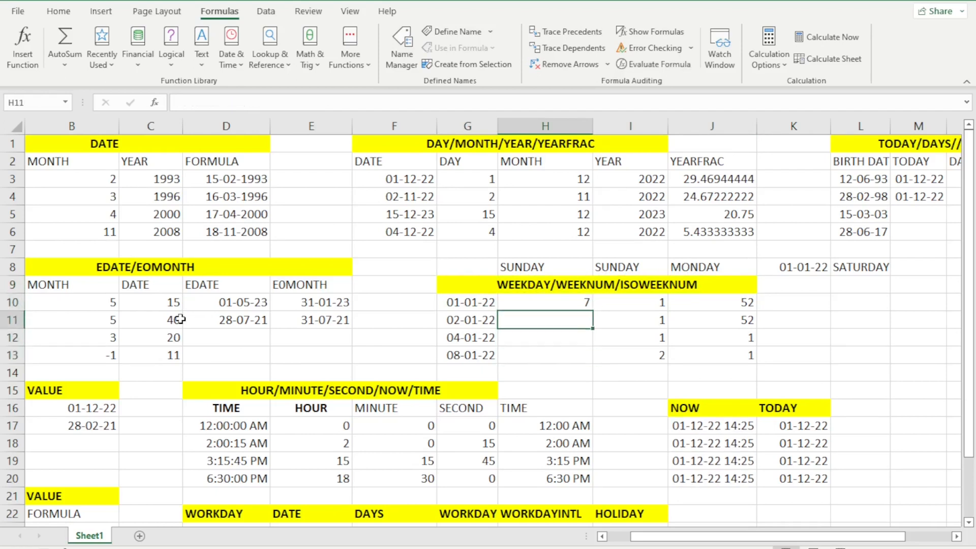
- Examine the weekday label in H8, the WEEKDAY example in H10 and its date in G10
key(Up)
key(Up)
key(Up)
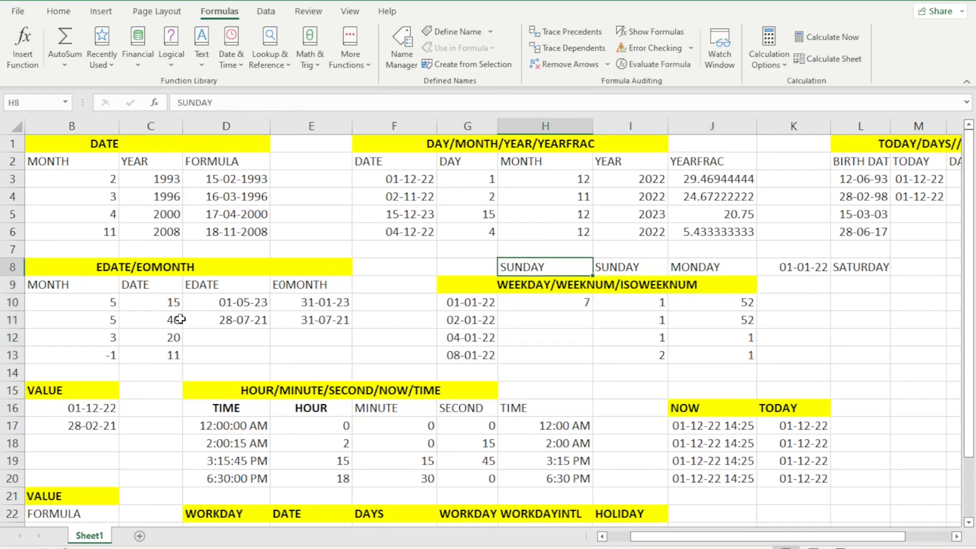
key(Down)
key(Down)
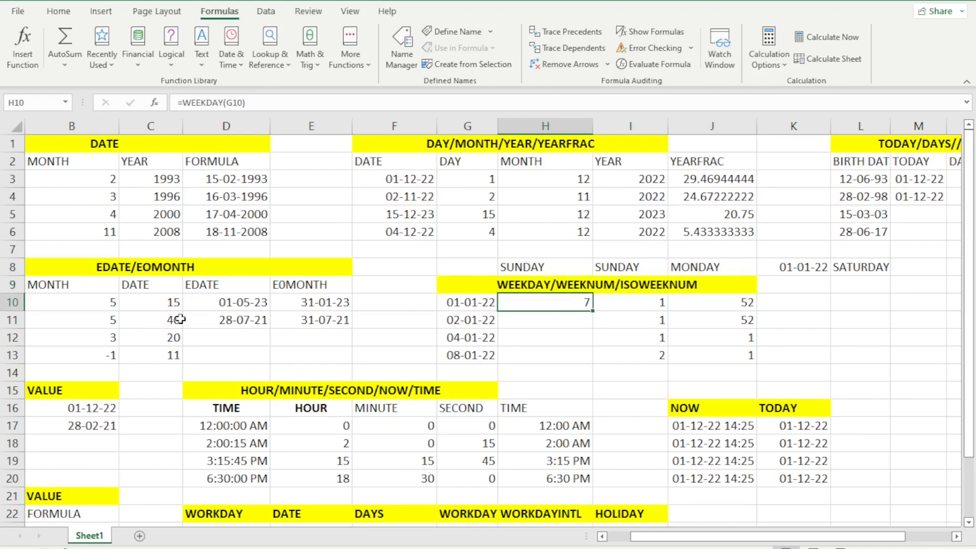
key(Down)
key(Down)
key(Up)
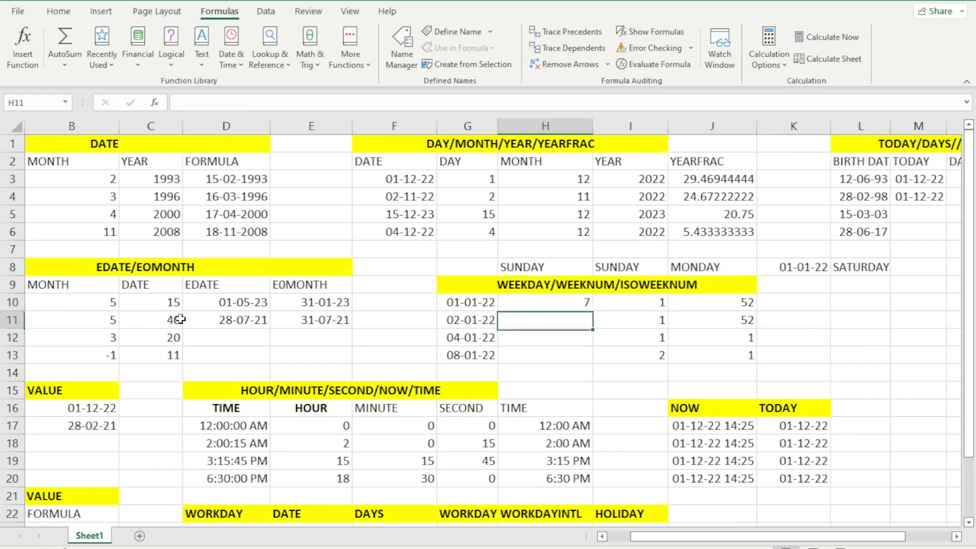
key(Up)
key(Left)
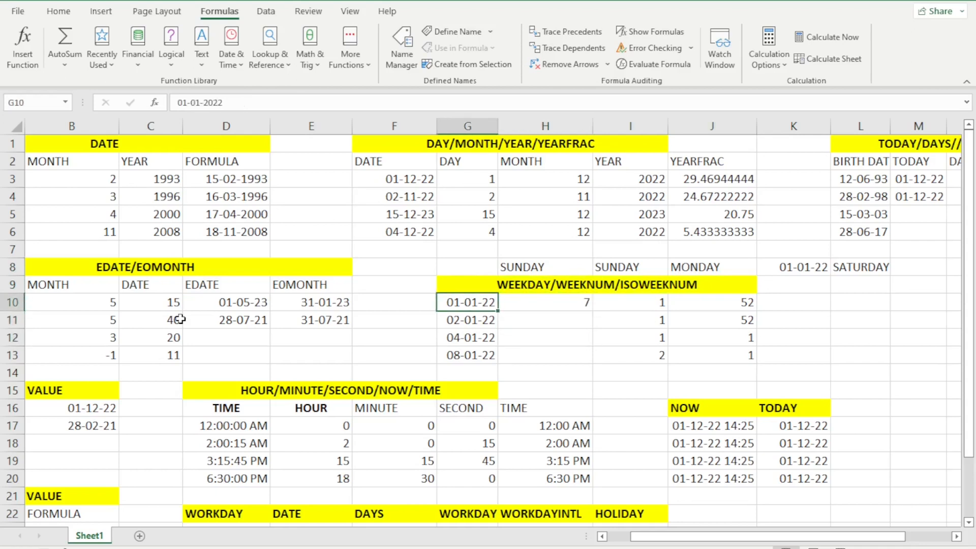
- Read the date in K8 and the weekday name beside it in L8
key(Right)
key(Right)
key(Right)
key(Right)
key(Up)
key(Up)
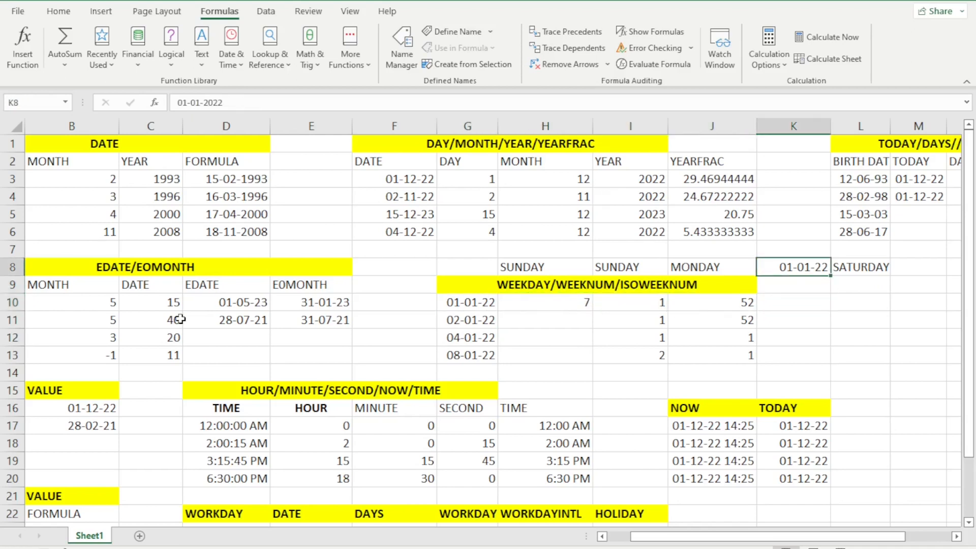
key(Right)
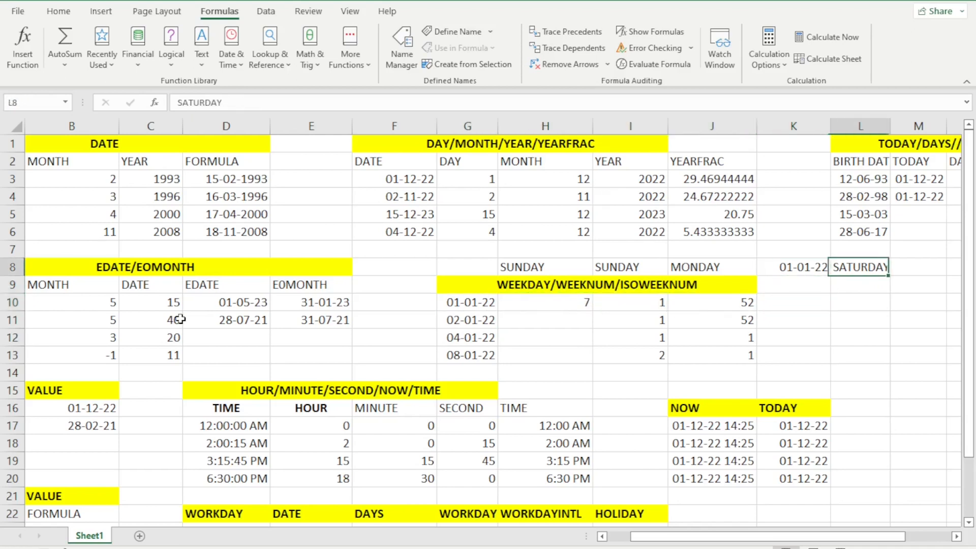
key(Left)
key(Right)
key(Right)
key(Right)
key(Right)
key(Right)
key(Right)
key(Right)
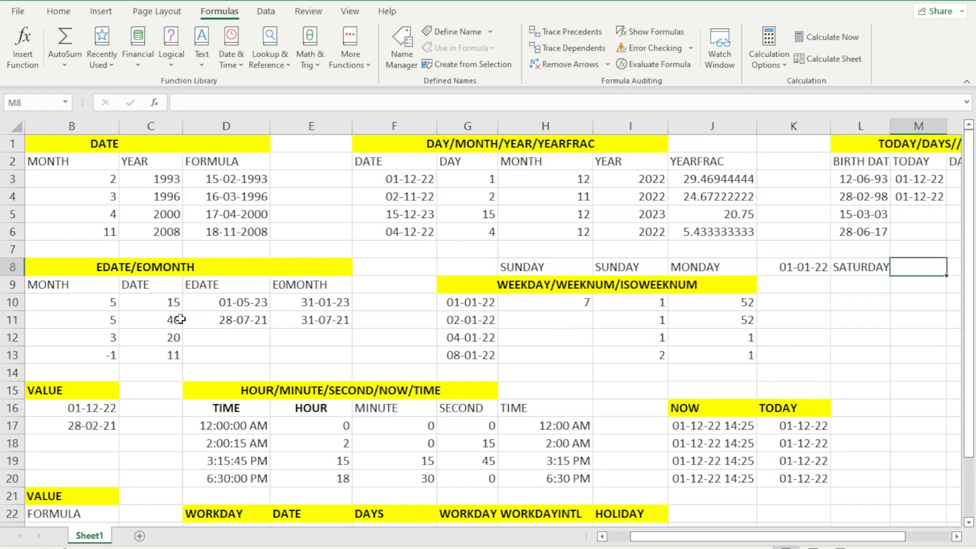
key(Left)
key(Left)
key(Left)
key(Left)
key(Left)
key(Left)
key(Right)
key(Left)
key(Right)
key(Left)
key(Left)
key(Right)
key(Left)
key(Left)
key(Left)
key(Left)
key(Left)
key(Left)
key(Down)
key(Down)
key(Right)
key(Right)
key(Right)
key(Right)
key(Right)
key(Right)
key(Right)
key(Right)
key(Right)
key(Left)
key(Left)
key(Left)
key(Left)
key(Left)
key(Left)
key(Left)
key(Left)
key(Left)
key(Left)
key(Left)
key(Left)
key(Left)
- Clear H10 and re-enter =WEEKDAY(G10) there, using the date in G10
key(Right)
key(Right)
key(Right)
key(Right)
key(Right)
key(Right)
key(Delete)
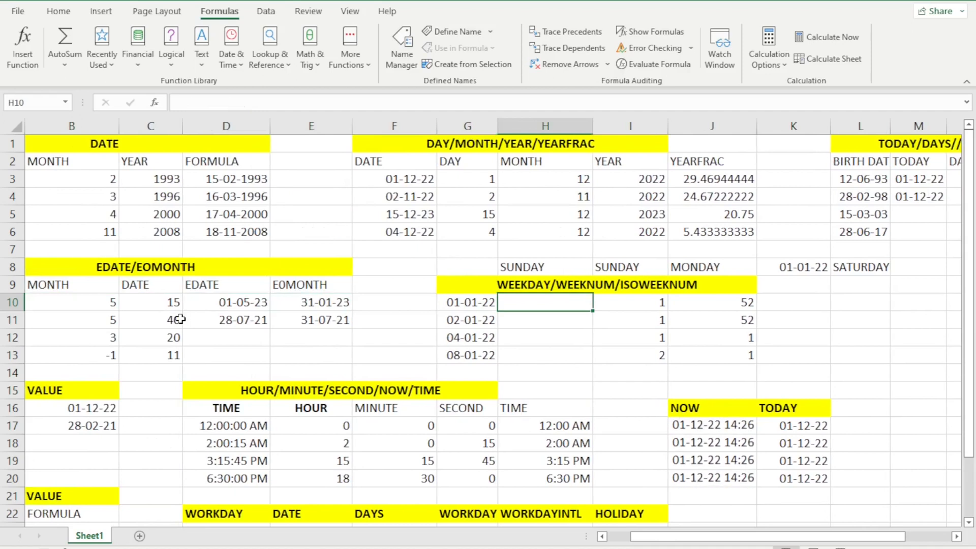
text(=WEEK)
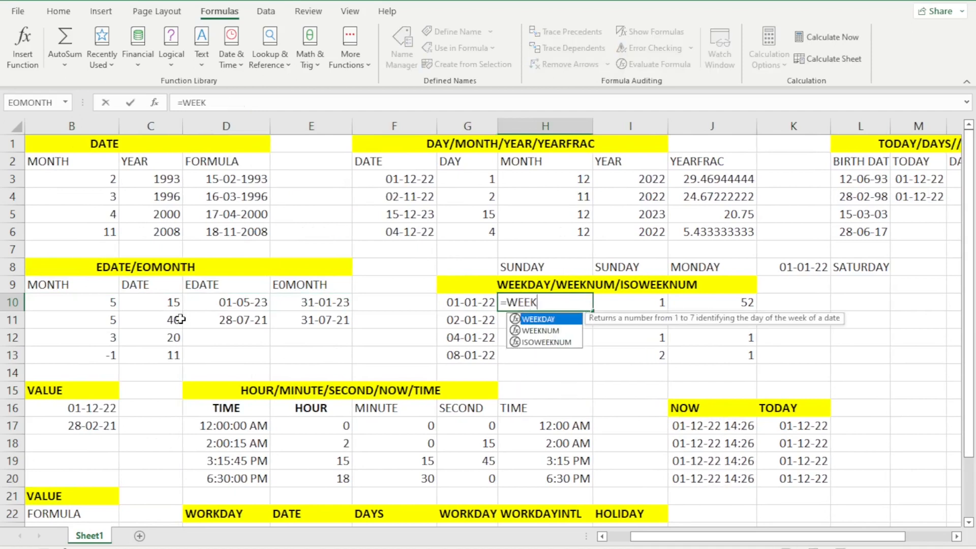
key(Tab)
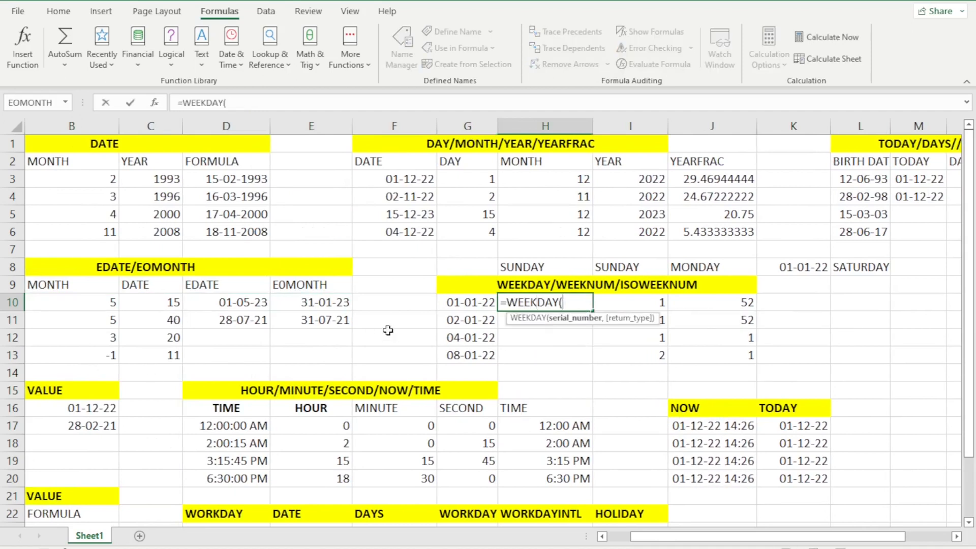
click(455, 301)
text())
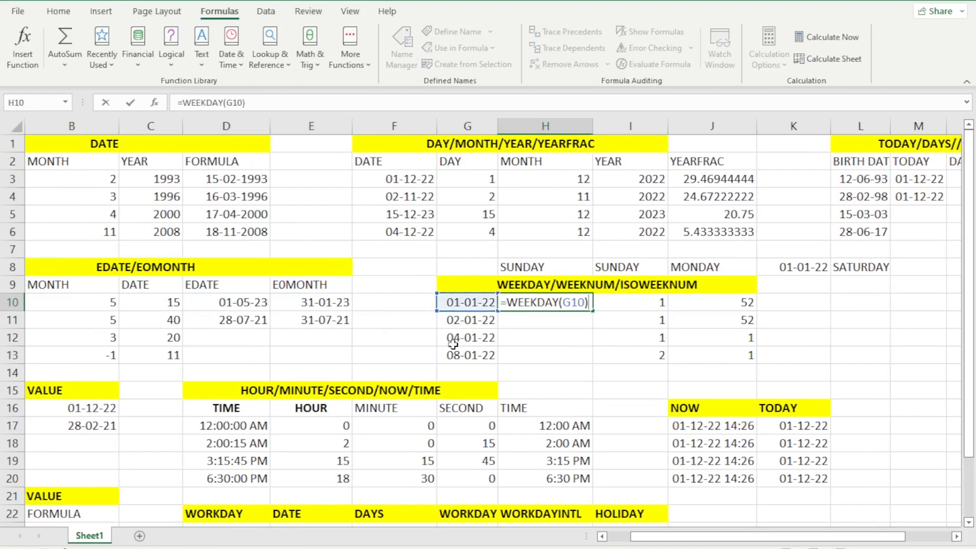
key(Return)
key(Up)
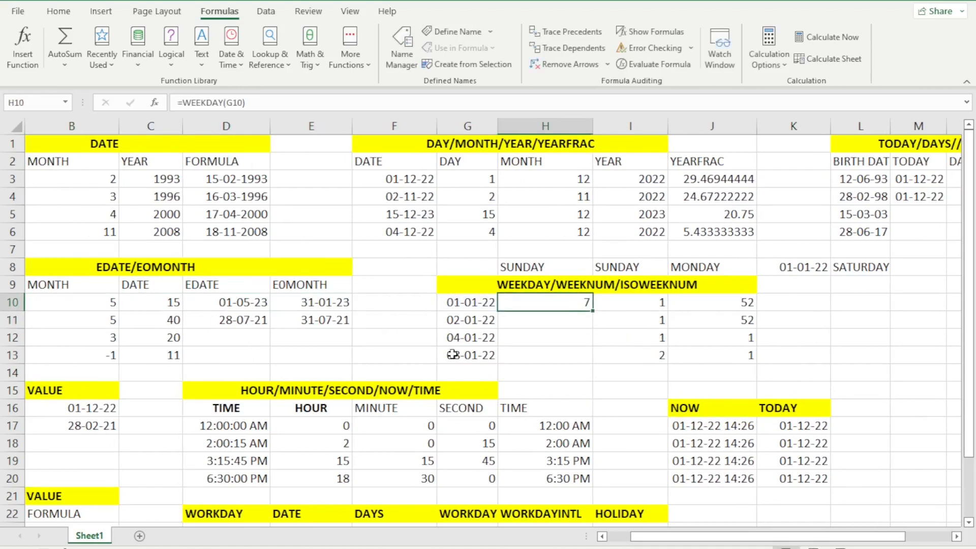
- Copy the WEEKDAY formula from H10 down through H13
key(Left)
key(Right)
key(Down)
key(Up)
key(ctrl+c)
key(shift+Down)
key(shift+Down)
key(shift+Down)
key(ctrl+v)
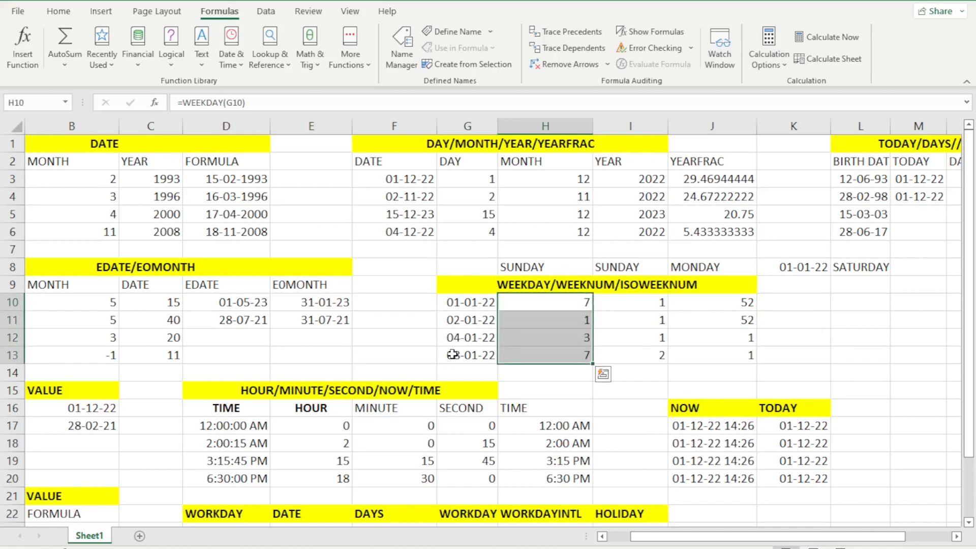
key(Up)
key(Down)
key(Left)
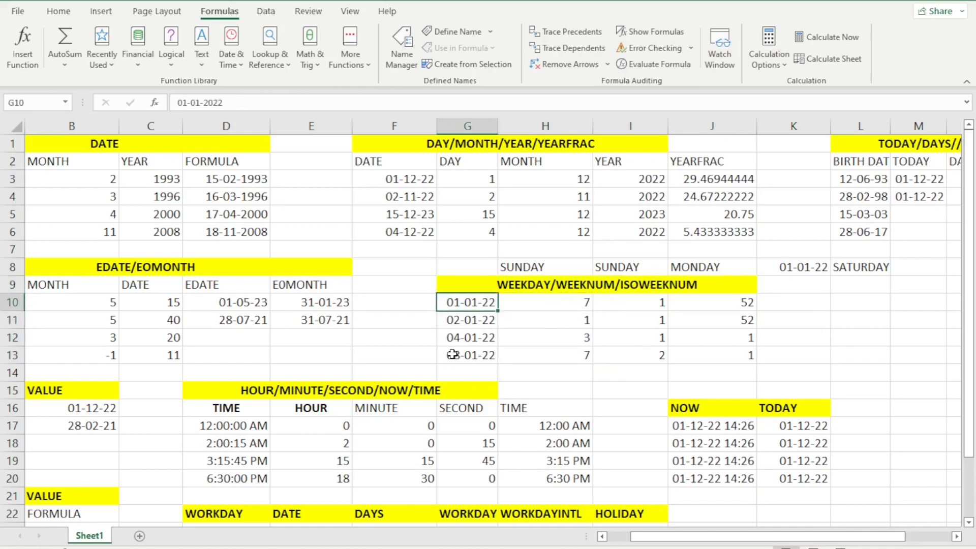
- Change the date in G12 to 03-01-22
key(Down)
key(Right)
key(Down)
key(Left)
key(Up)
key(Down)
key(F2)
key(Left)
key(Left)
key(Left)
key(Left)
key(Left)
key(Left)
key(Left)
key(Left)
key(Left)
key(Delete)
text(3)
key(Return)
- Review the WEEKDAY results in column H against the dates in column G
key(Up)
key(Right)
key(Down)
key(Left)
key(Right)
key(Right)
key(Up)
key(Up)
key(Up)
key(Up)
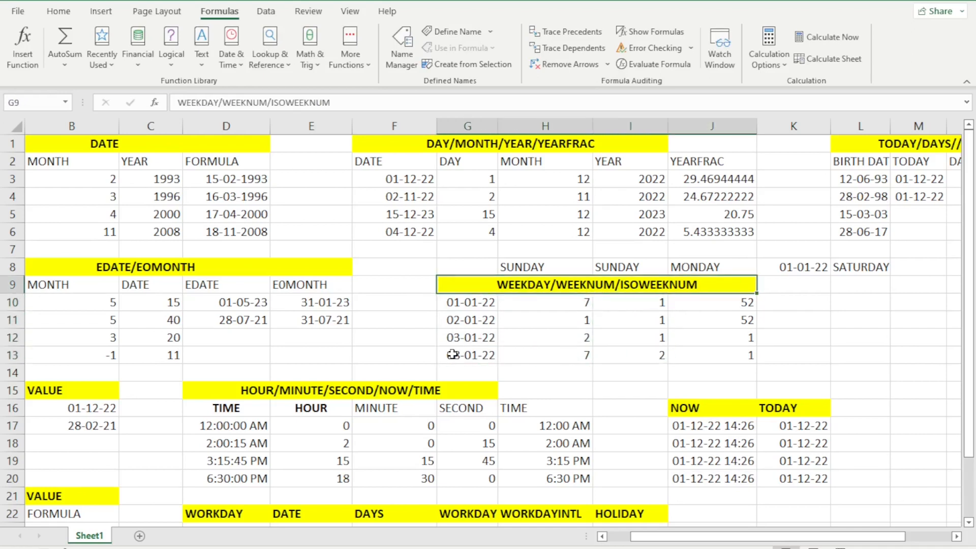
- Clear I10 and enter =WEEKNUM(G10) there, using the date in G10
key(Down)
key(Right)
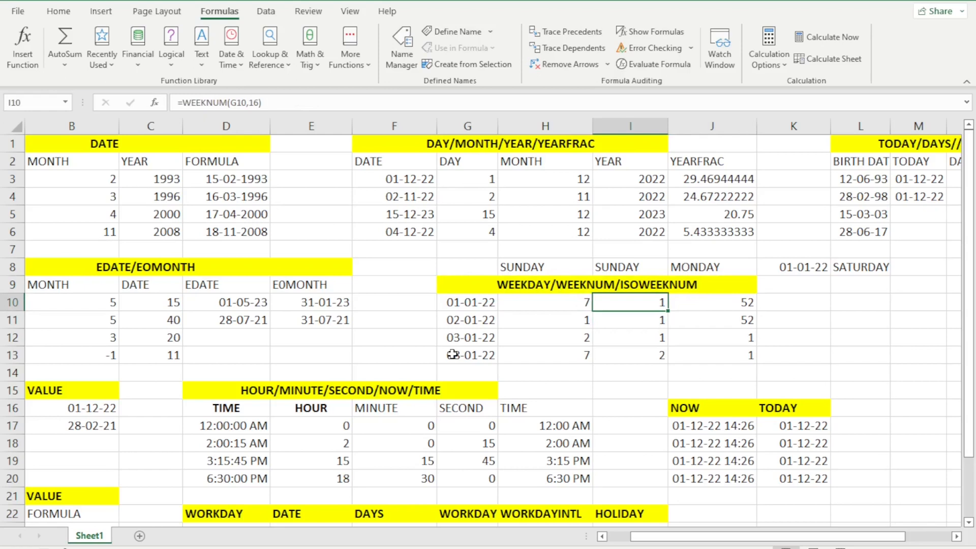
key(Delete)
text(=WEEK)
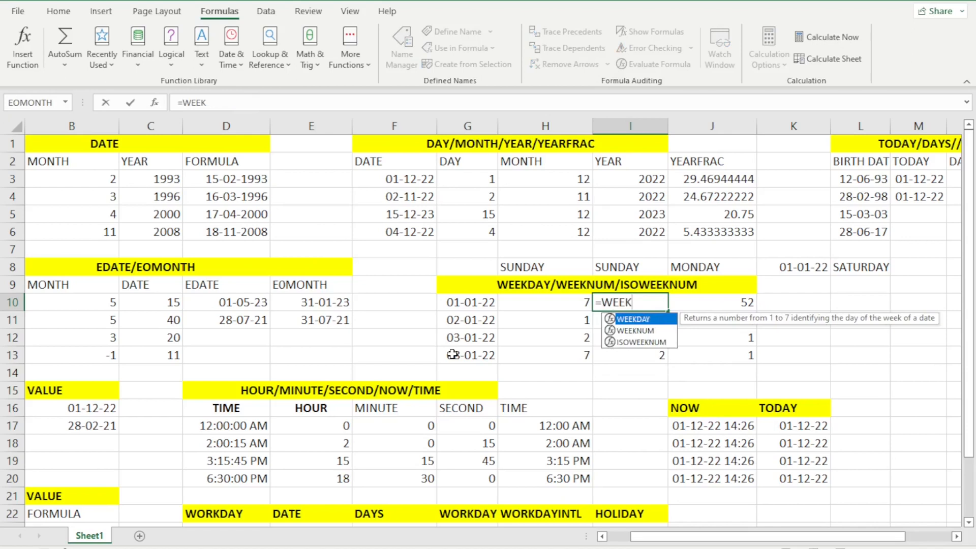
text(NUM()
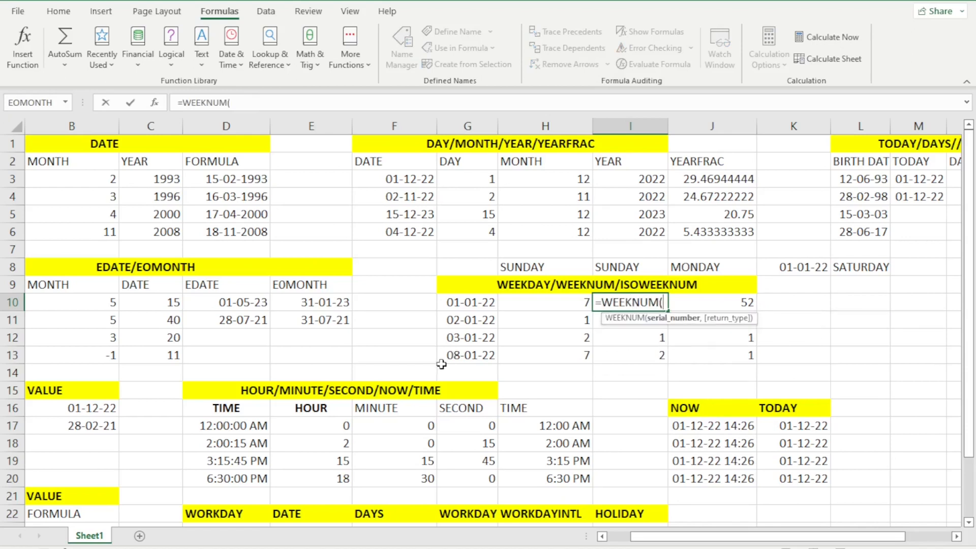
click(470, 303)
text())
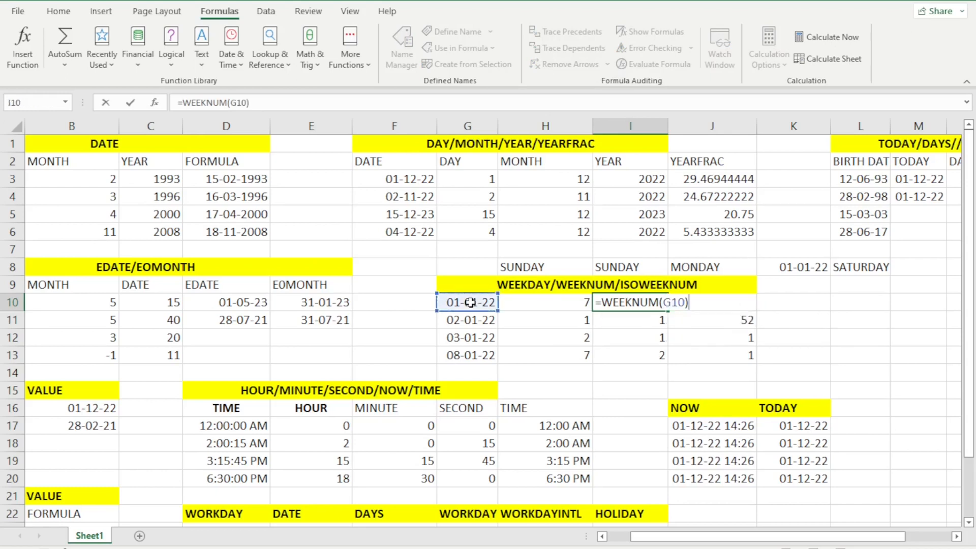
key(Return)
- Copy the WEEKNUM formula from I10 down through I13
key(Up)
key(ctrl+c)
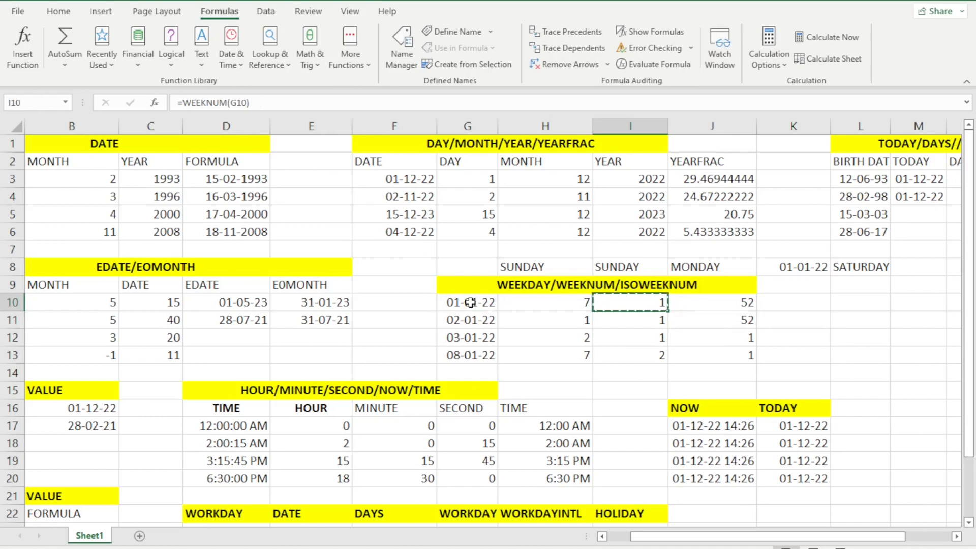
key(shift+Down)
key(shift+Down)
key(shift+Down)
key(Return)
key(Up)
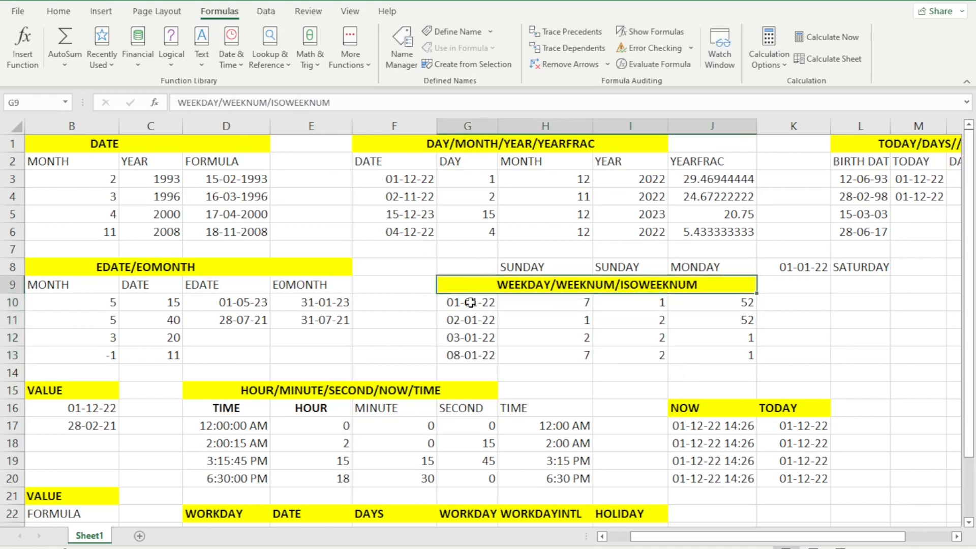
- Compare the dates in G10 and G11 with their WEEKDAY and WEEKNUM results
key(Down)
key(Left)
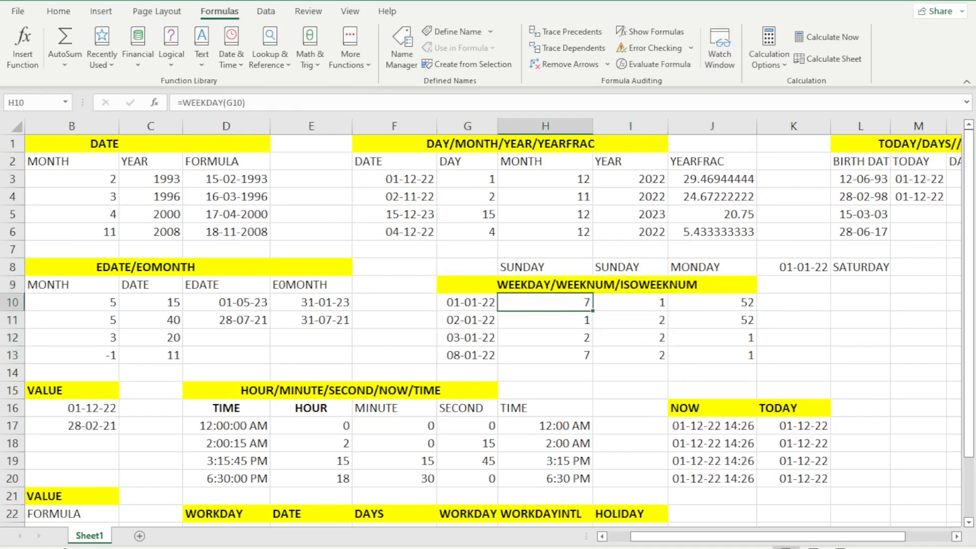
key(Left)
key(Left)
key(Right)
key(Right)
key(Right)
key(Down)
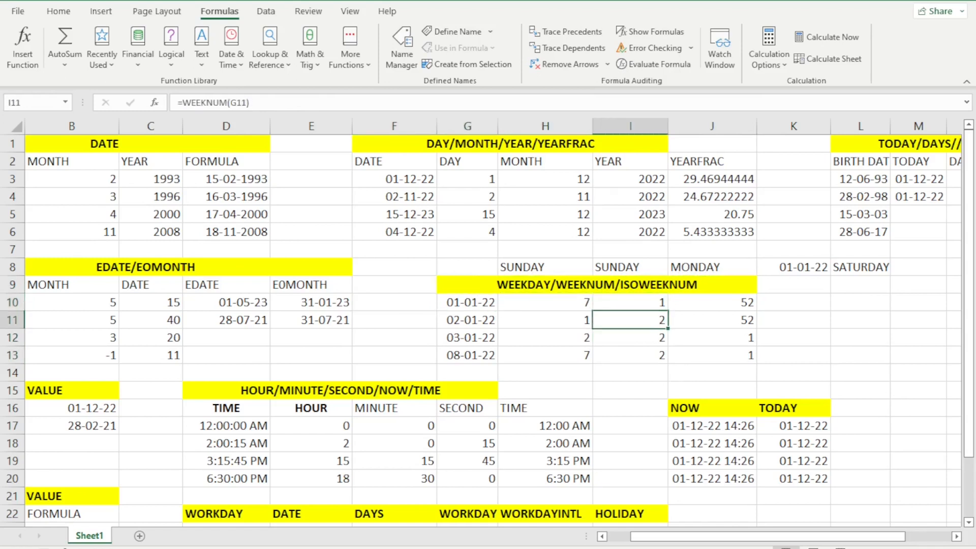
key(Left)
key(Left)
key(Right)
key(Right)
- Read through the WEEKNUM results in I10 to I12
key(Up)
key(Up)
key(Up)
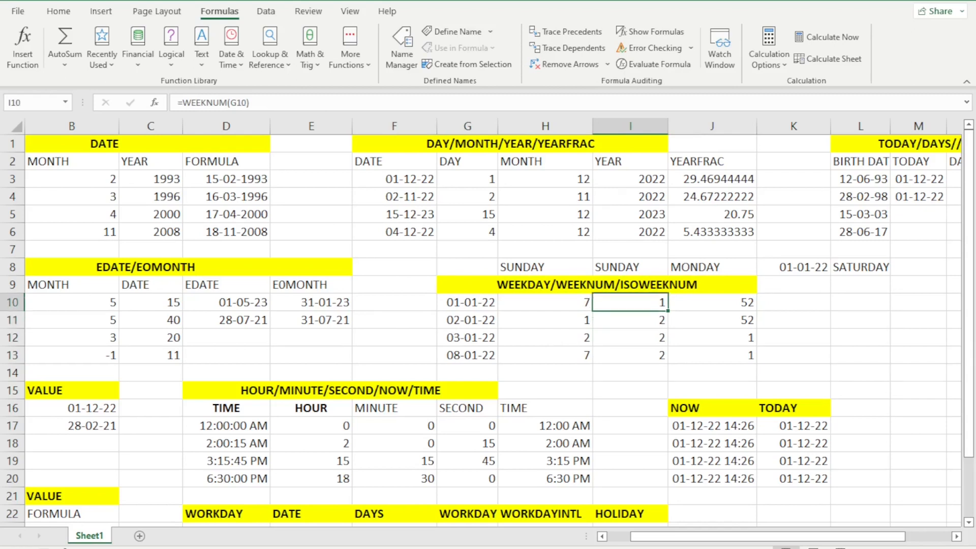
key(Down)
key(Down)
key(Down)
key(Up)
key(Down)
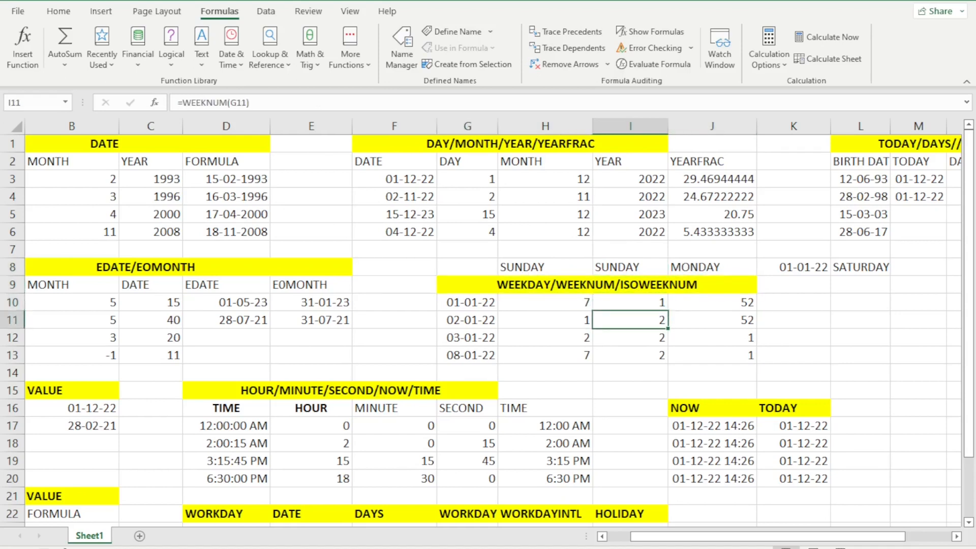
key(Down)
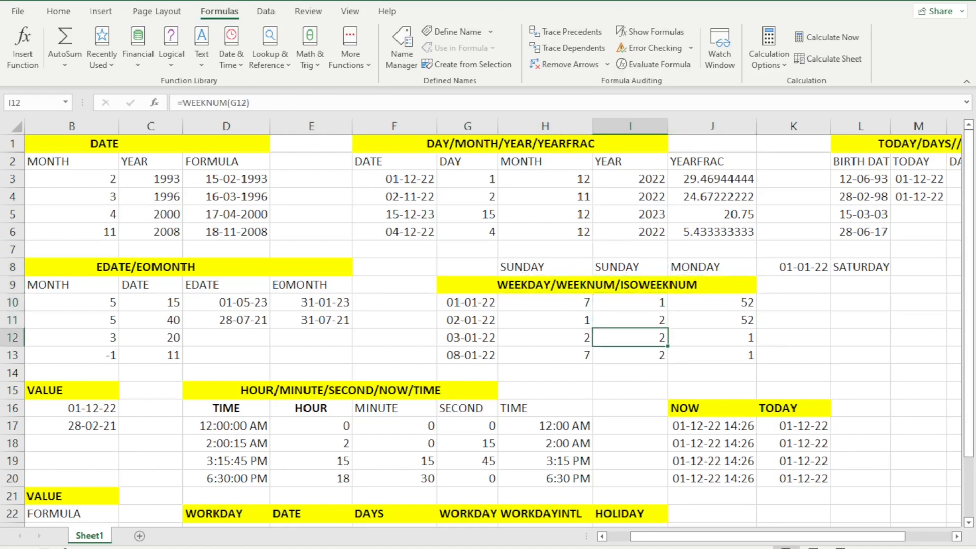
- Change the date in G13 to 09-01-22
key(Left)
key(Left)
key(Down)
key(F2)
key(Left)
key(Left)
key(Left)
key(Left)
key(Left)
key(Left)
key(BackSpace)
text(9)
key(Return)
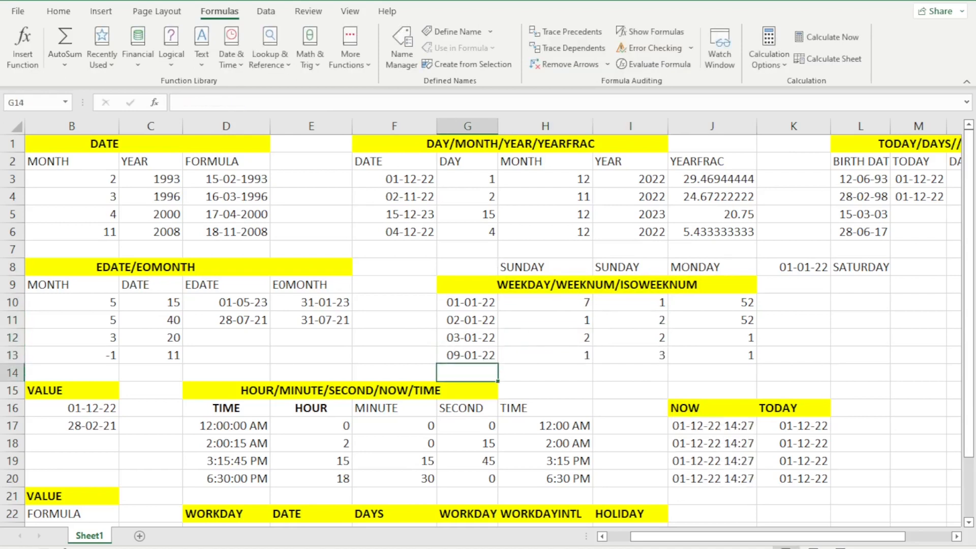
- Check the WEEKNUM result in I13 and review the dates in G10:G12
key(Up)
key(Right)
key(Right)
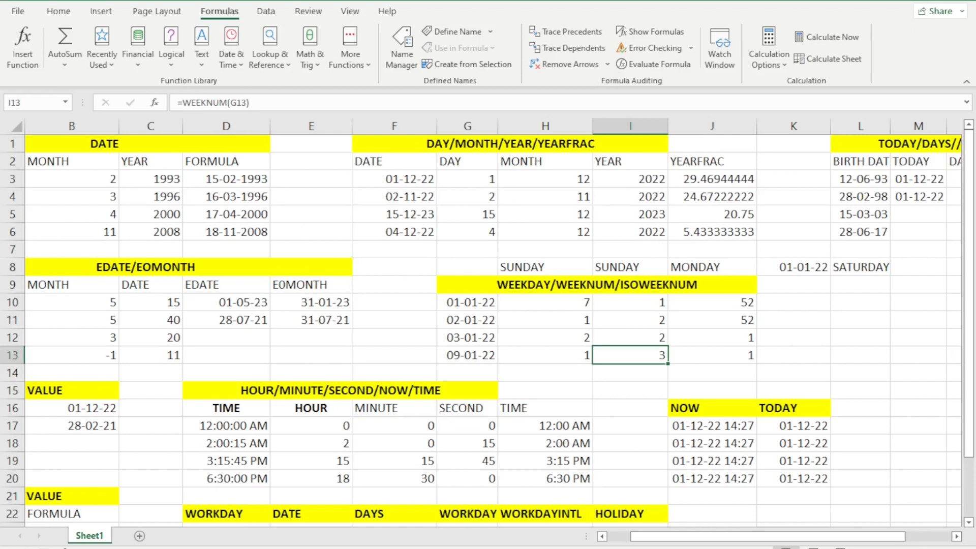
key(Up)
key(Up)
key(Up)
key(Left)
key(Left)
key(Down)
key(Up)
key(shift+Down)
key(shift+Down)
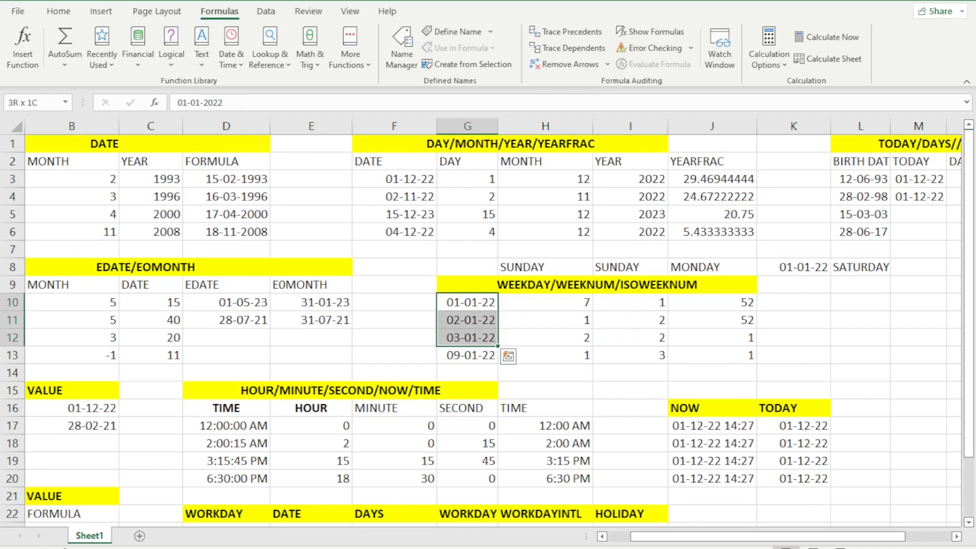
- Change I10 to =WEEKNUM(G10,16) so weeks begin on Saturday, and fill it down through I13
key(Right)
key(Right)
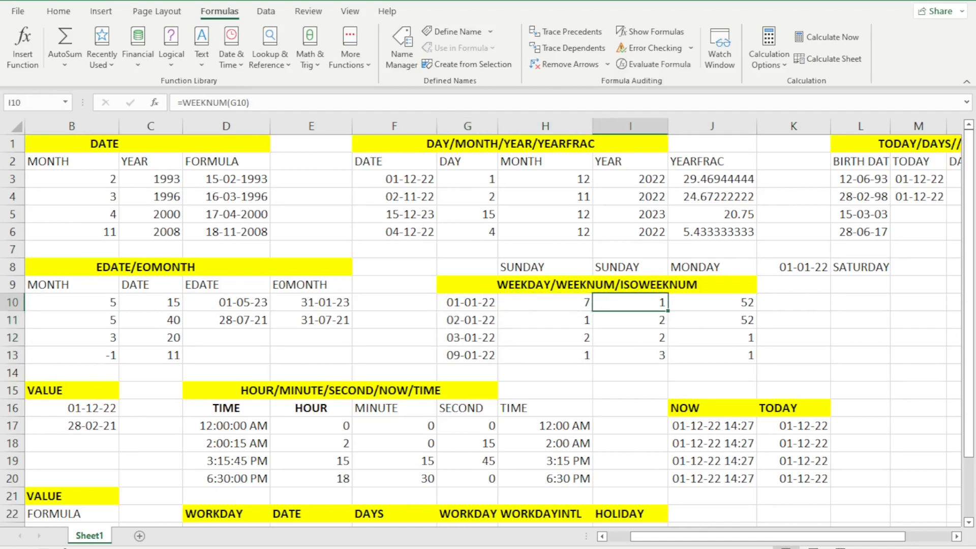
key(F2)
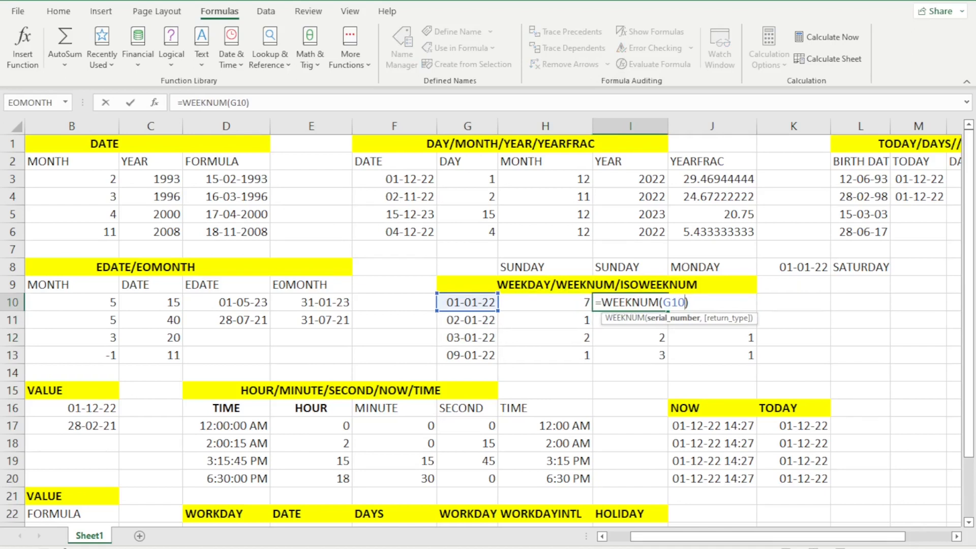
text(,)
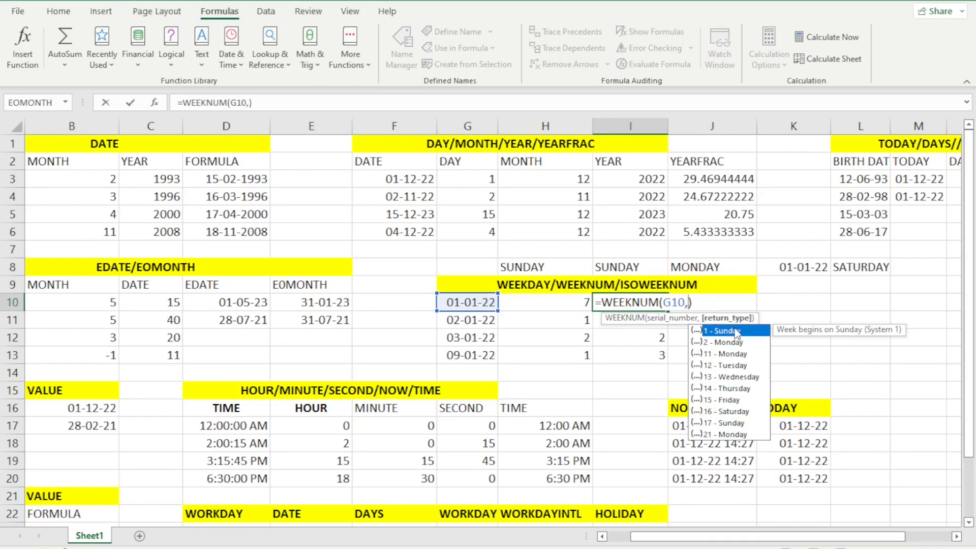
text(16)
key(Return)
key(Up)
drag(667, 310, 660, 355)
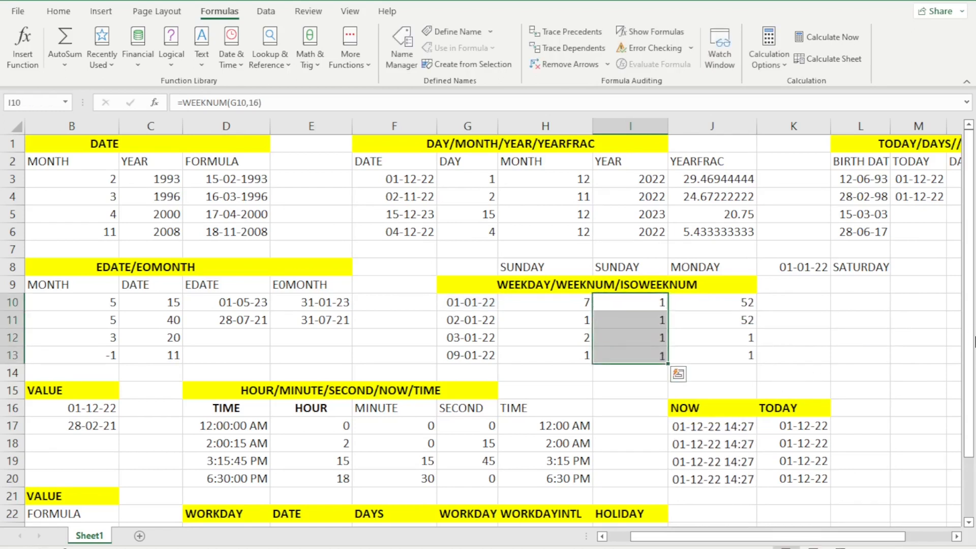
- Step through the dates in G10:G13 and compare them with the Saturday-based week numbers
key(Up)
key(Down)
key(Left)
key(Left)
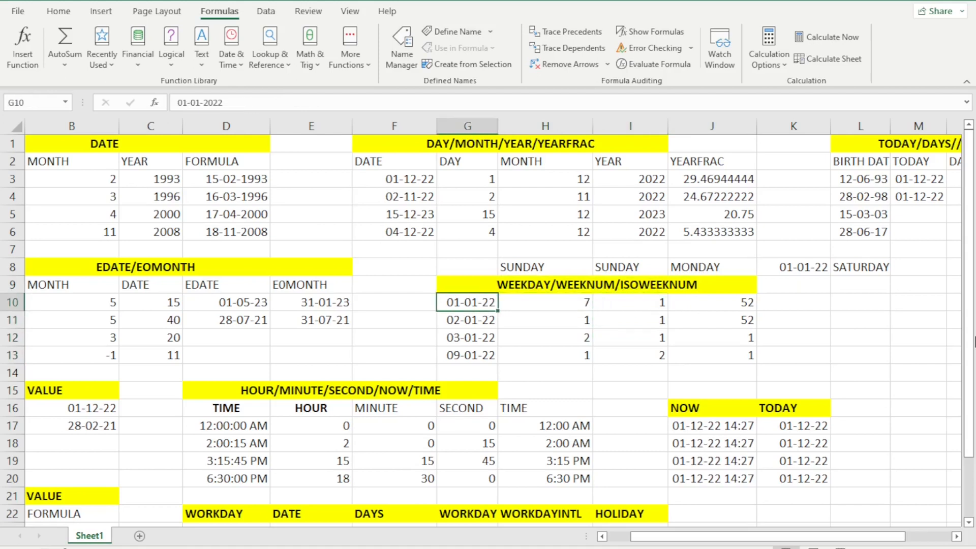
key(Down)
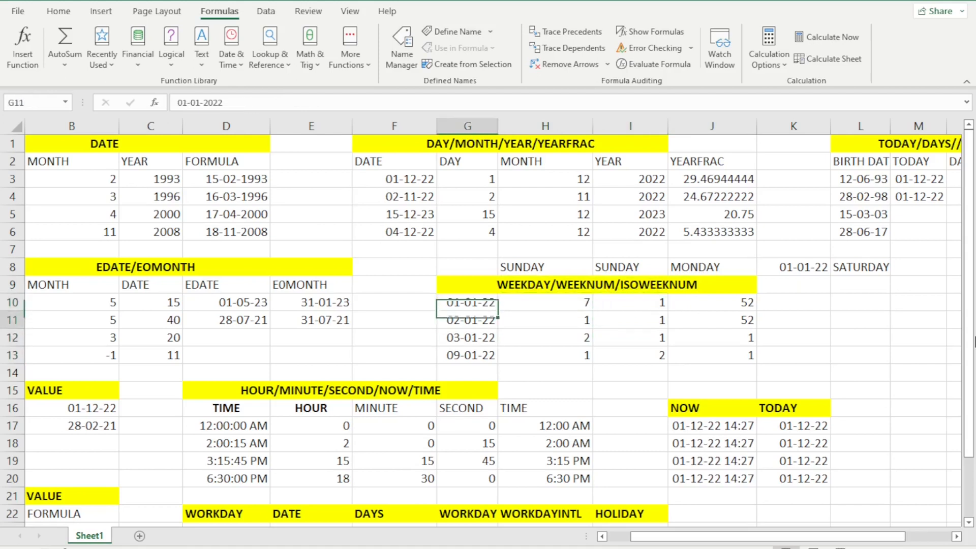
key(Down)
key(Down)
key(Up)
key(Up)
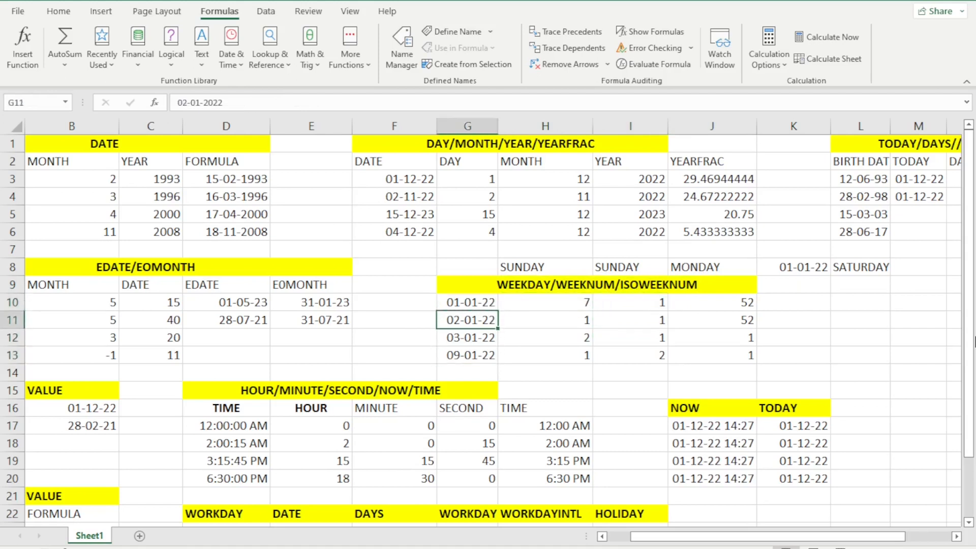
key(Down)
key(Down)
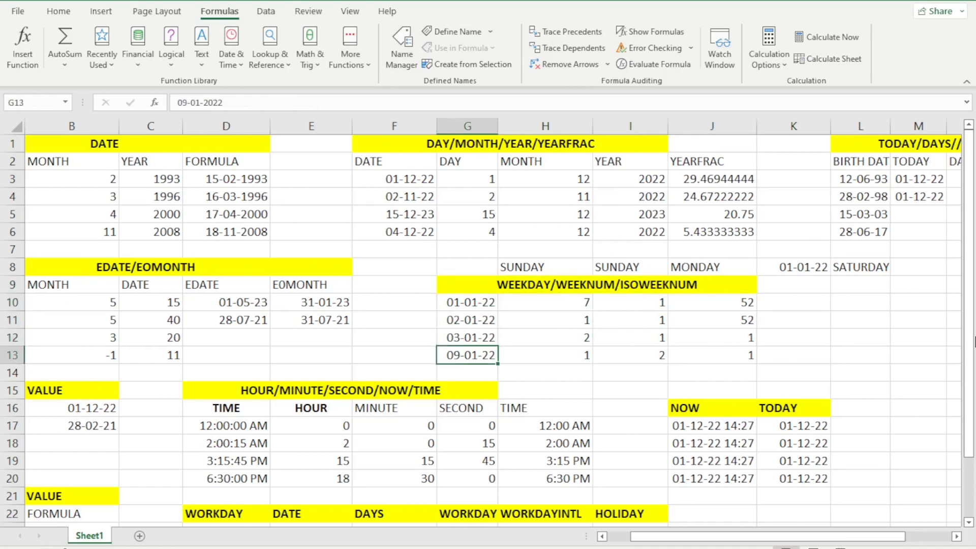
- Check the WEEKDAY result in H13, the date in G12 and the week numbers in column I
key(Right)
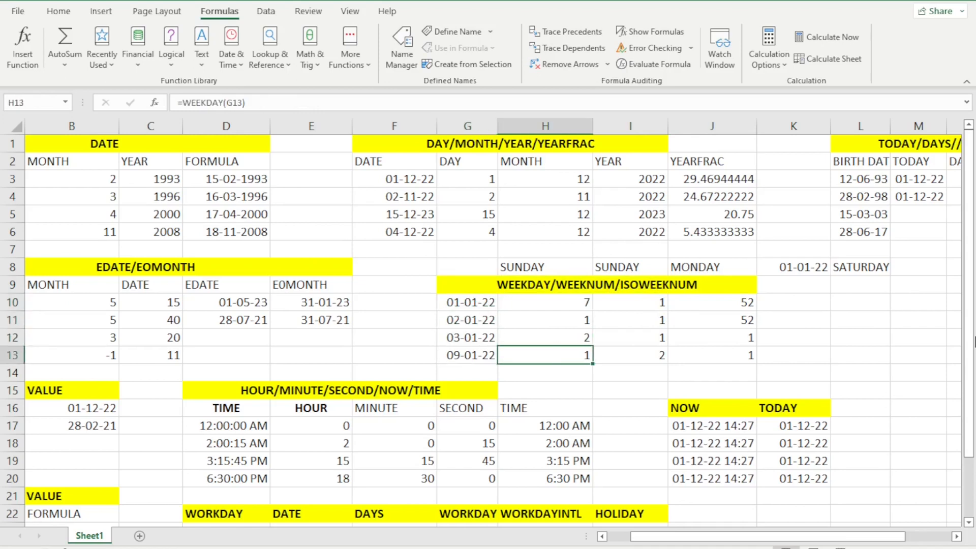
key(Left)
key(Up)
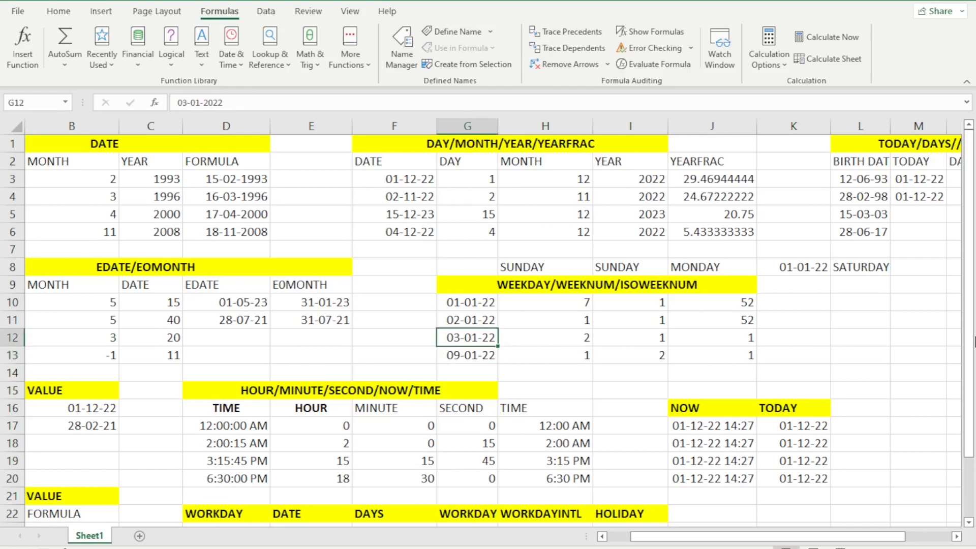
key(Right)
key(Right)
key(Up)
key(Up)
key(Up)
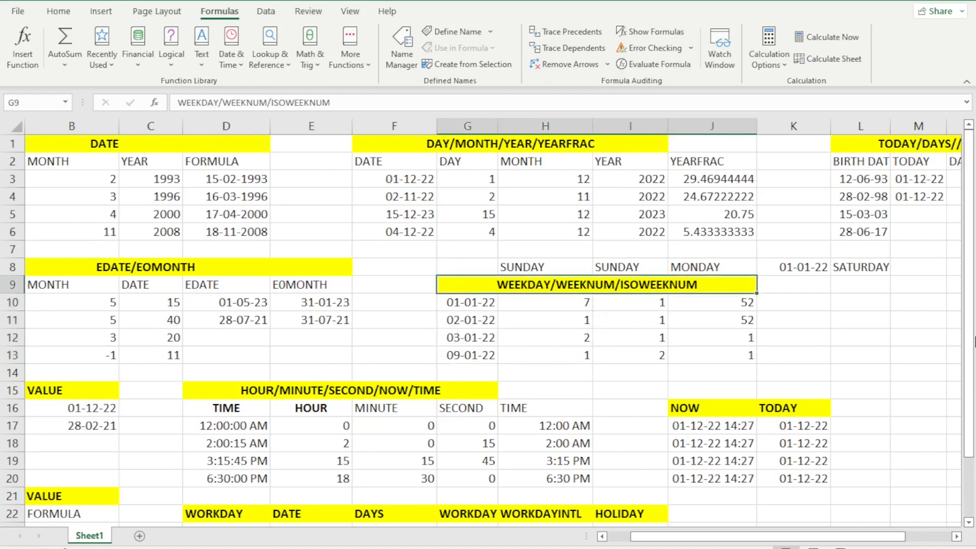
- Examine the ISOWEEKNUM formulas in column J and the weekday label in J8
key(Down)
key(Down)
key(Right)
key(Up)
key(shift+Down)
key(shift+Down)
key(Down)
key(Up)
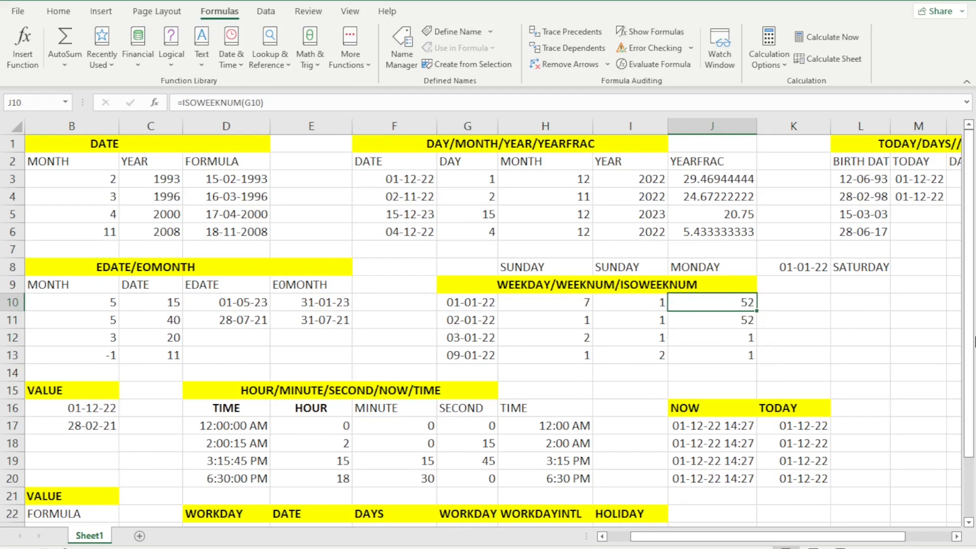
key(Up)
key(Up)
key(Down)
key(Down)
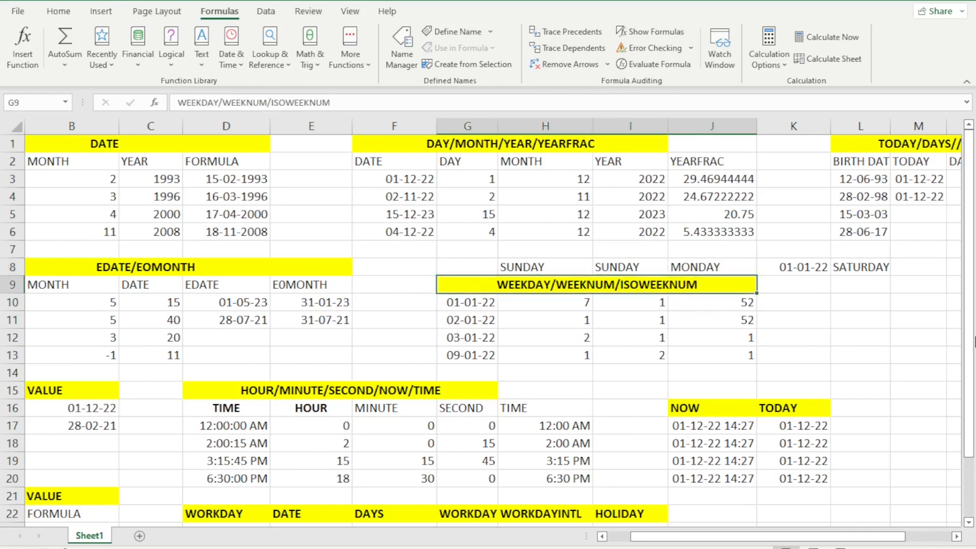
key(shift+Down)
key(shift+Down)
key(shift+Down)
key(Down)
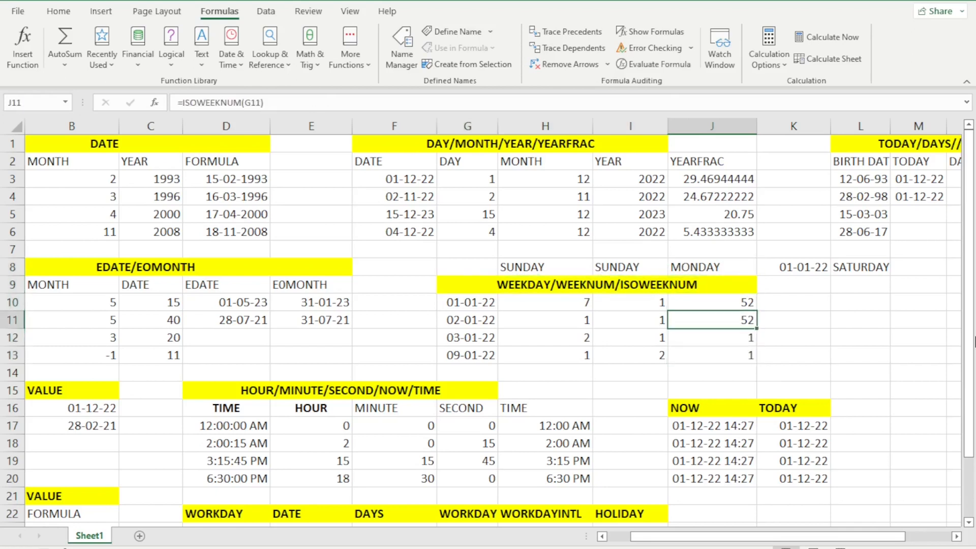
- Clear the ISOWEEKNUM formulas from J10:J13
key(Up)
key(shift+Down)
key(shift+Down)
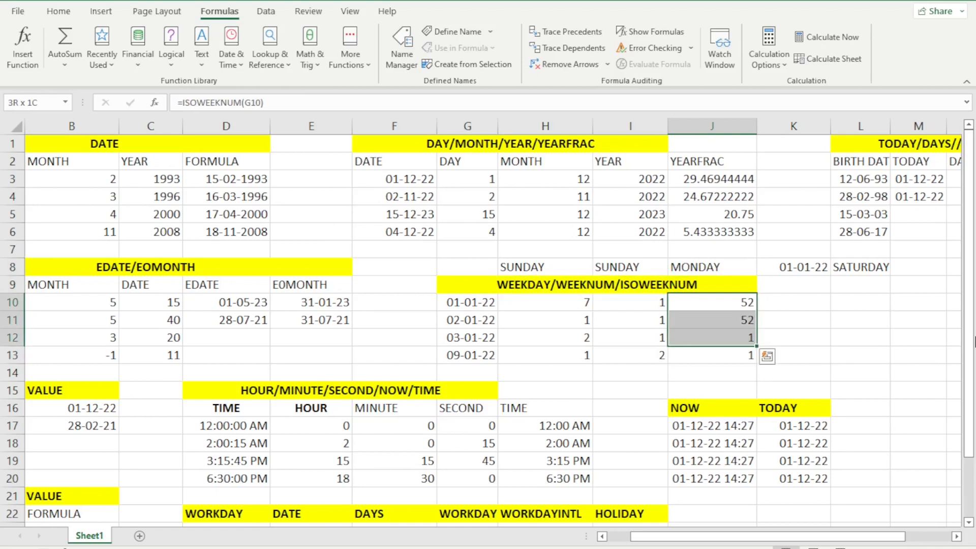
key(shift+Down)
key(Delete)
key(shift+Up)
key(shift+Up)
key(shift+Up)
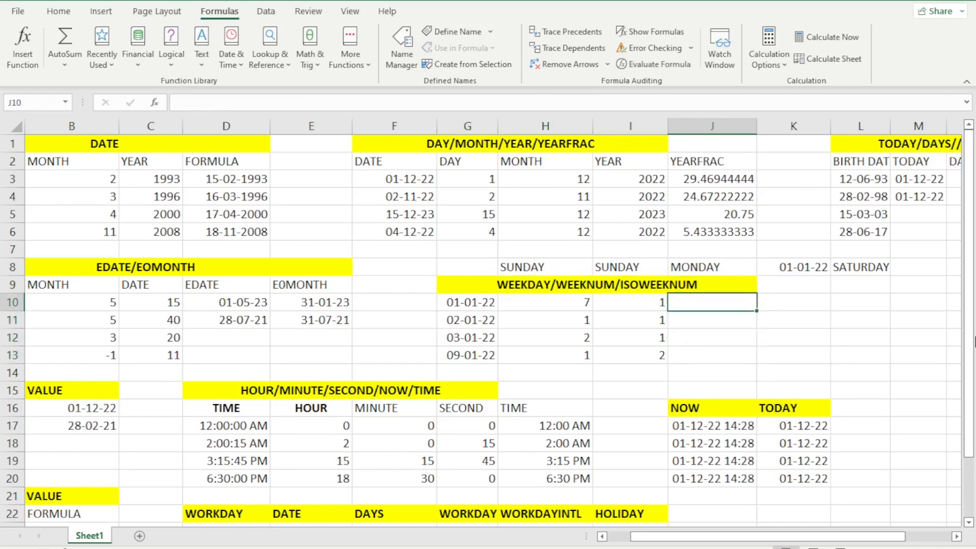
- Enter =ISOWEEKNUM(G10) in J10, using the date in G10
text(=ISO)
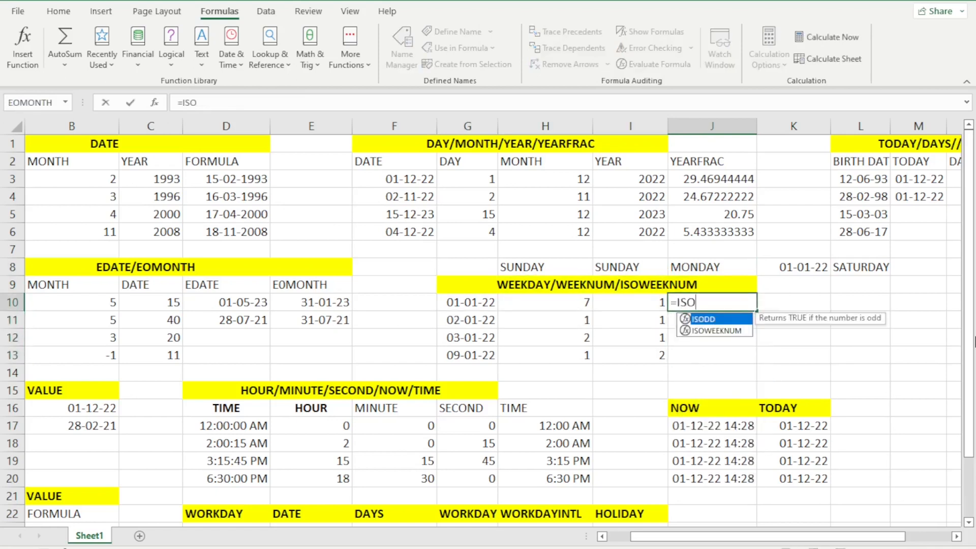
key(Down)
key(Tab)
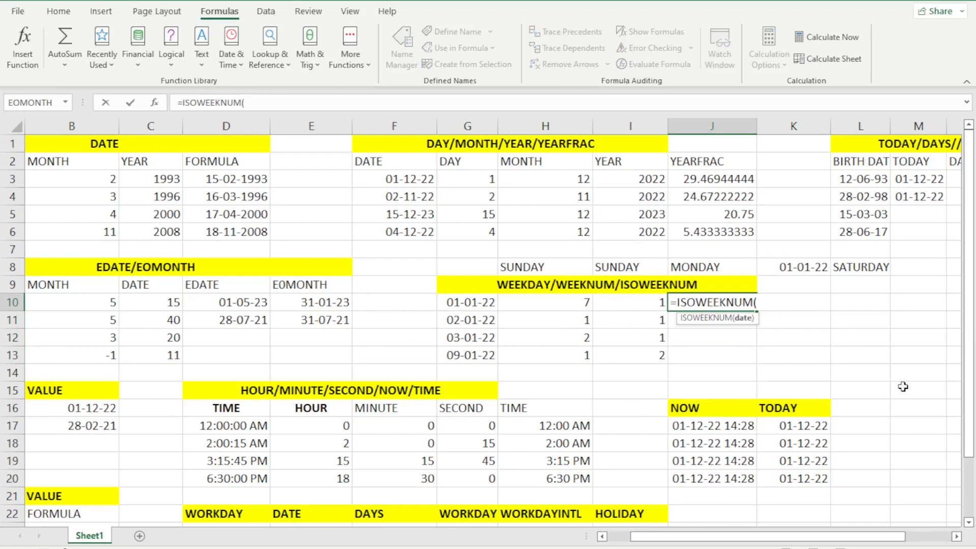
click(460, 303)
text())
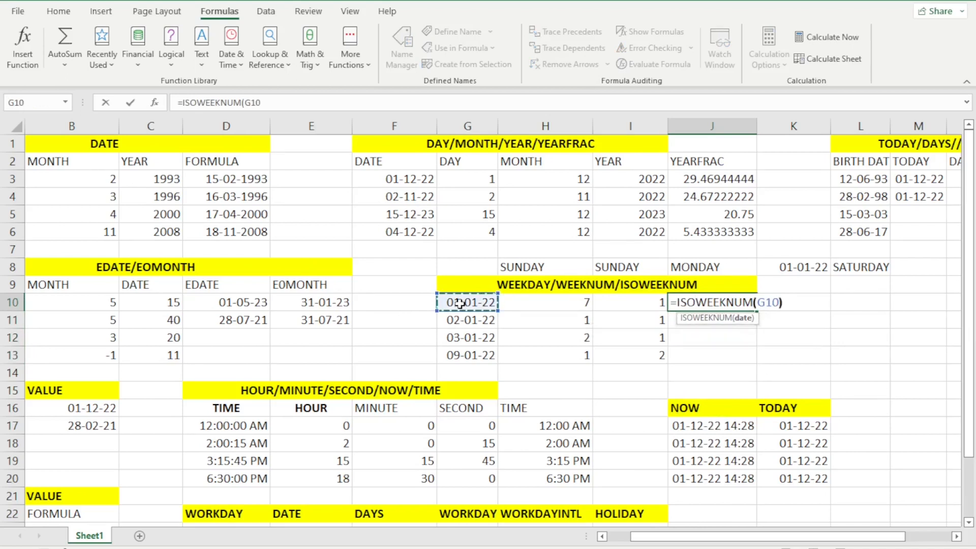
key(Return)
key(Up)
key(Up)
key(Up)
key(Down)
key(Down)
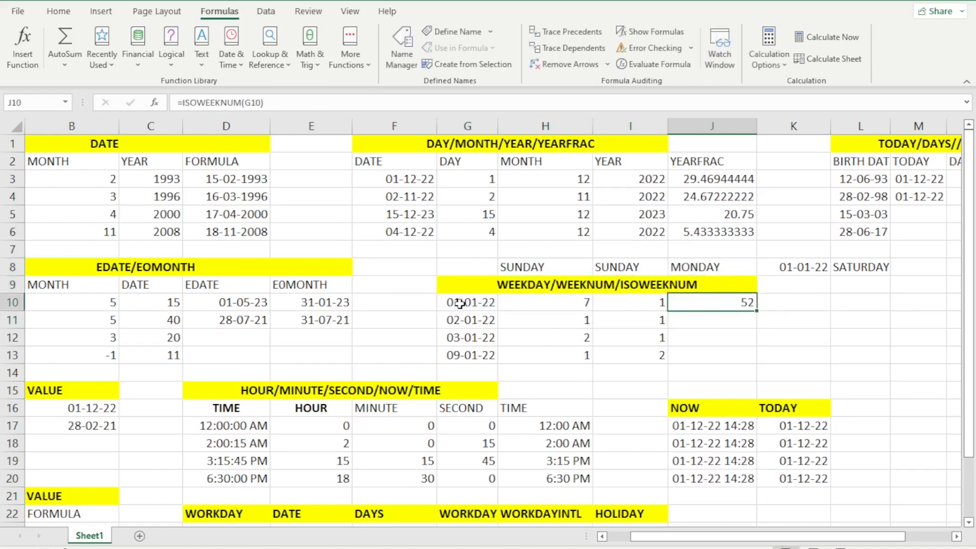
- Check the date in G10 against the ISOWEEKNUM formula in J10
key(Up)
key(Left)
key(Down)
key(Right)
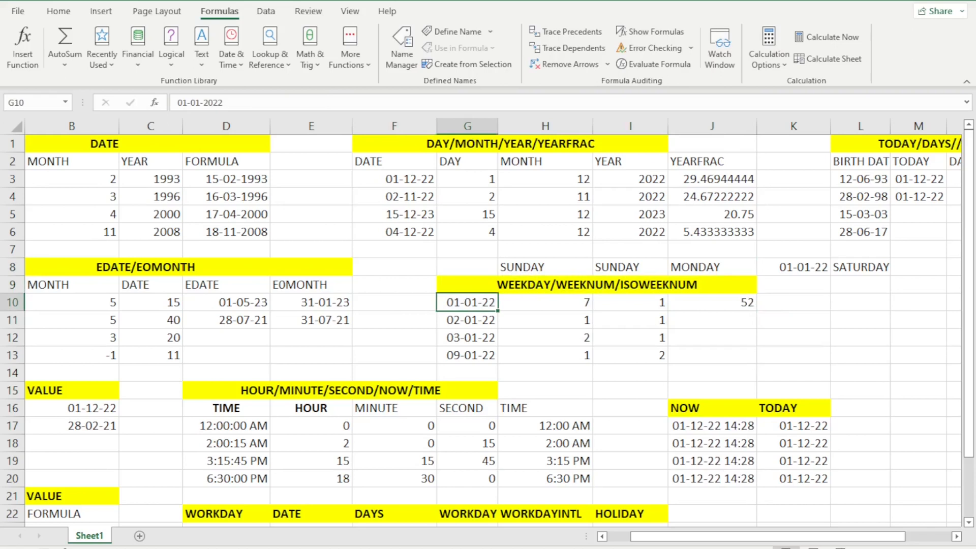
key(Up)
key(Right)
key(Right)
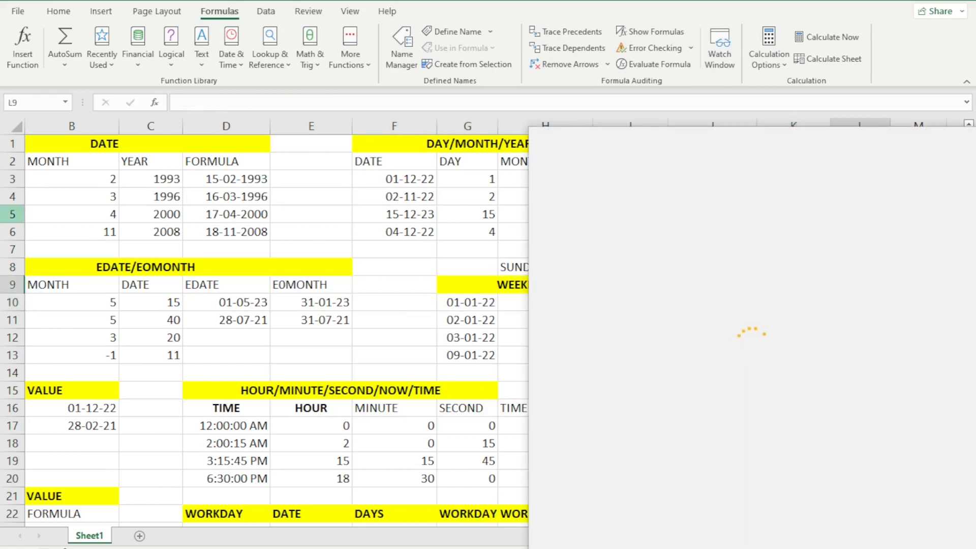
click(394, 402)
click(715, 304)
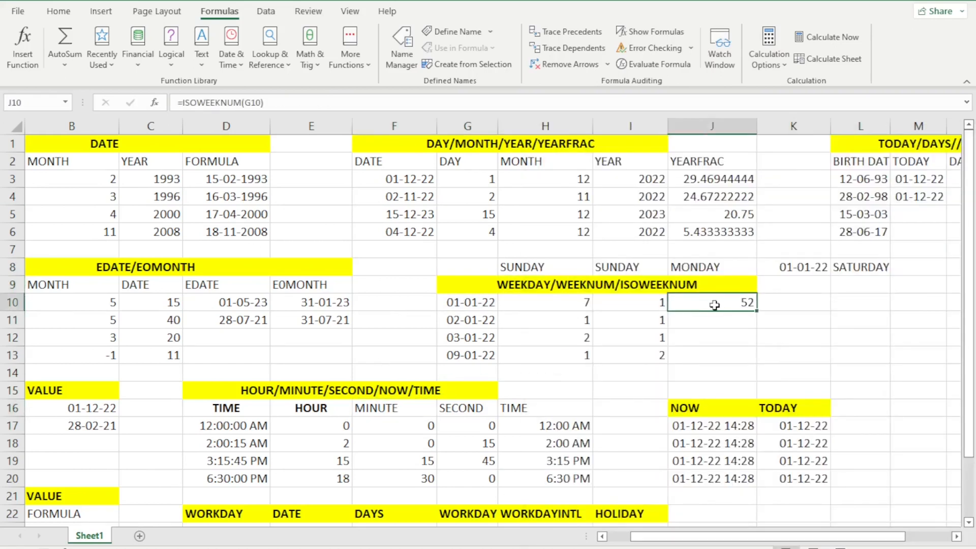
- Copy the ISOWEEKNUM formula from J10 down through J13
key(Left)
key(Left)
key(Left)
key(Right)
key(Right)
key(Right)
key(ctrl+c)
key(shift+Down)
key(shift+Down)
key(shift+Down)
key(ctrl+v)
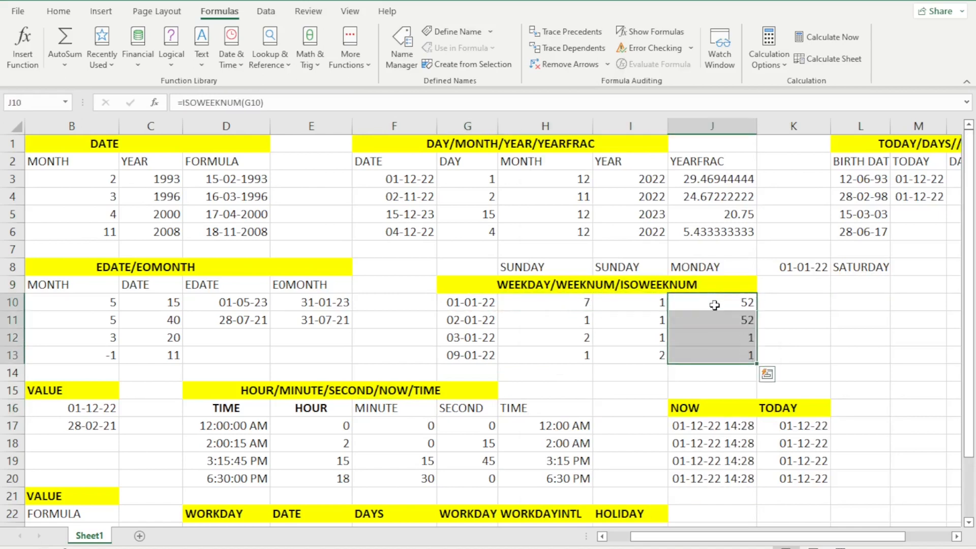
- Compare the dates in G11 and G12 with the WEEKDAY, WEEKNUM and ISOWEEKNUM results beside them
key(Down)
key(Left)
key(Left)
key(Left)
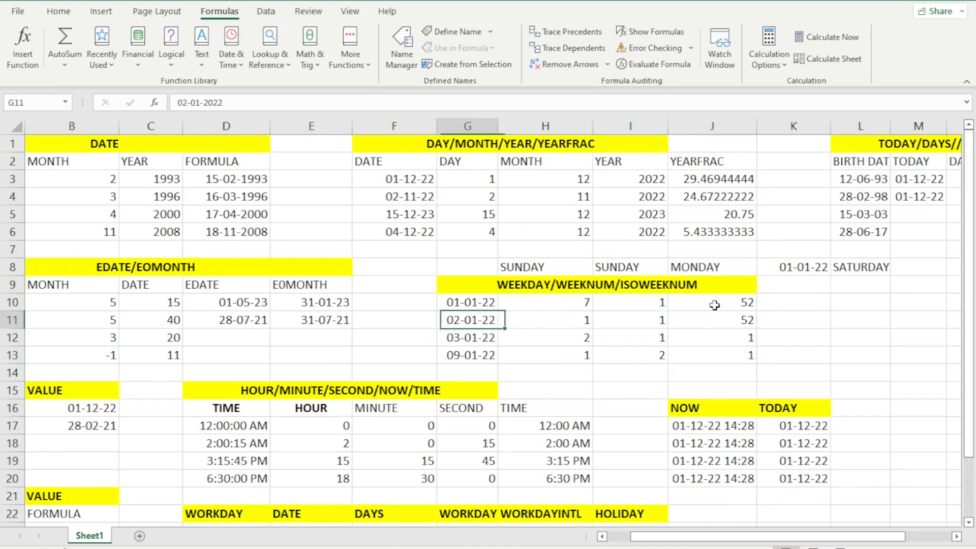
key(Down)
key(Right)
key(Right)
key(Left)
key(Right)
key(Right)
key(Left)
key(Right)
key(Right)
key(Left)
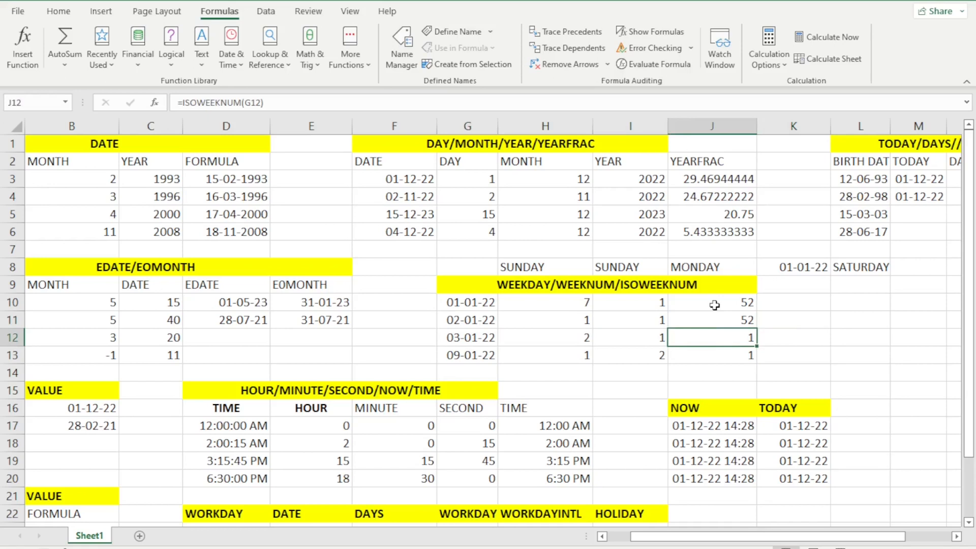
key(Left)
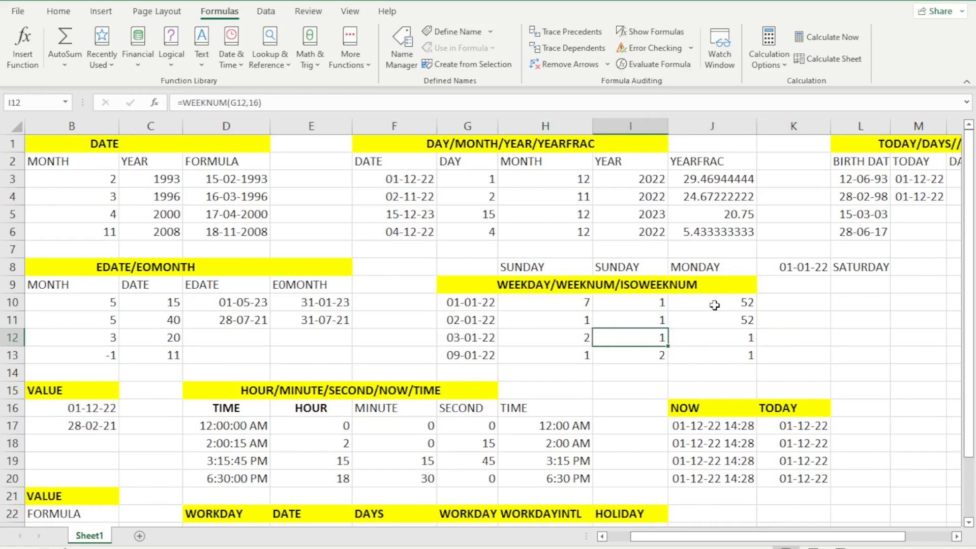
key(Up)
key(Up)
key(Left)
key(Up)
key(Right)
key(Left)
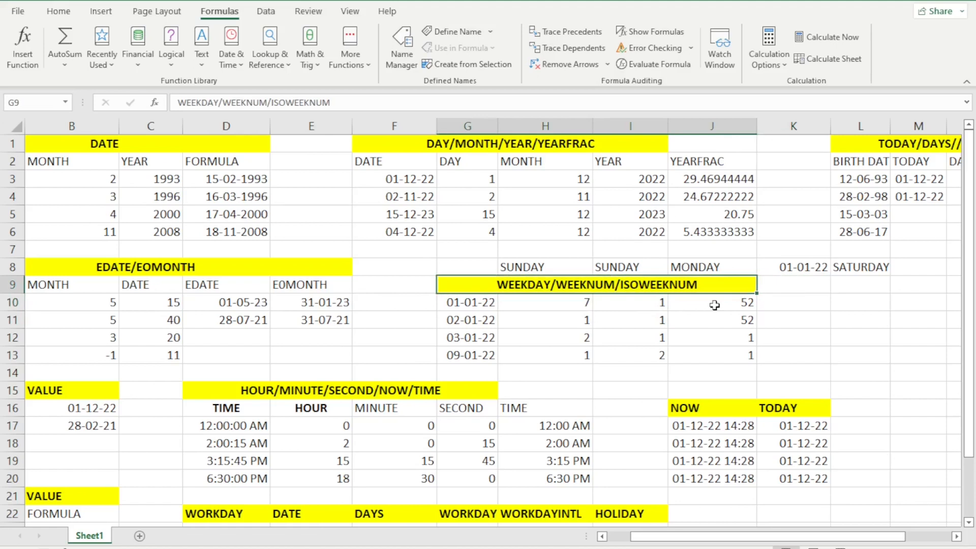
- Examine the DATE VALUE table, checking the text date in A16 and the DATEVALUE formula in B16
key(Down)
key(Left)
key(Left)
key(Left)
key(Left)
key(Down)
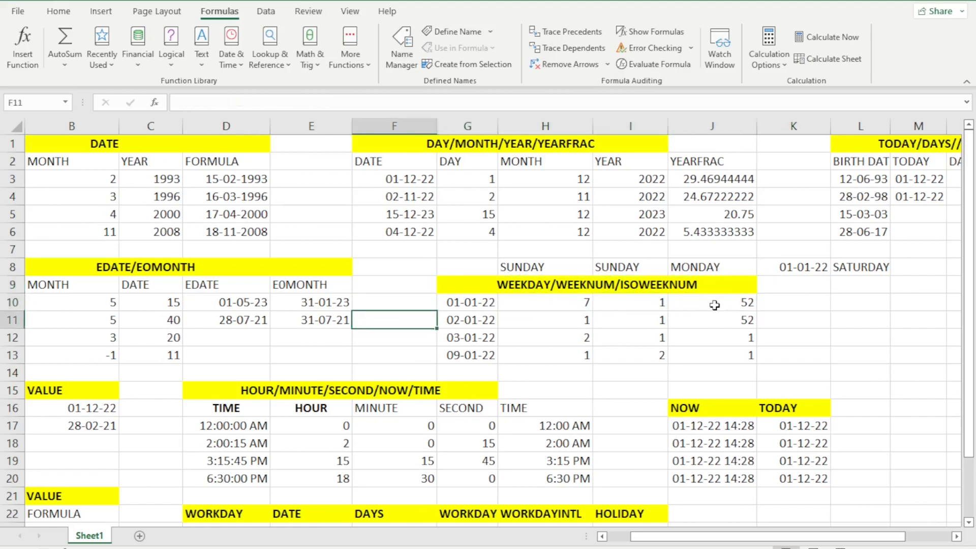
key(Down)
key(Down)
key(Down)
key(Down)
key(Down)
key(Down)
key(Left)
key(Left)
key(Left)
key(Left)
key(Left)
key(Up)
key(Up)
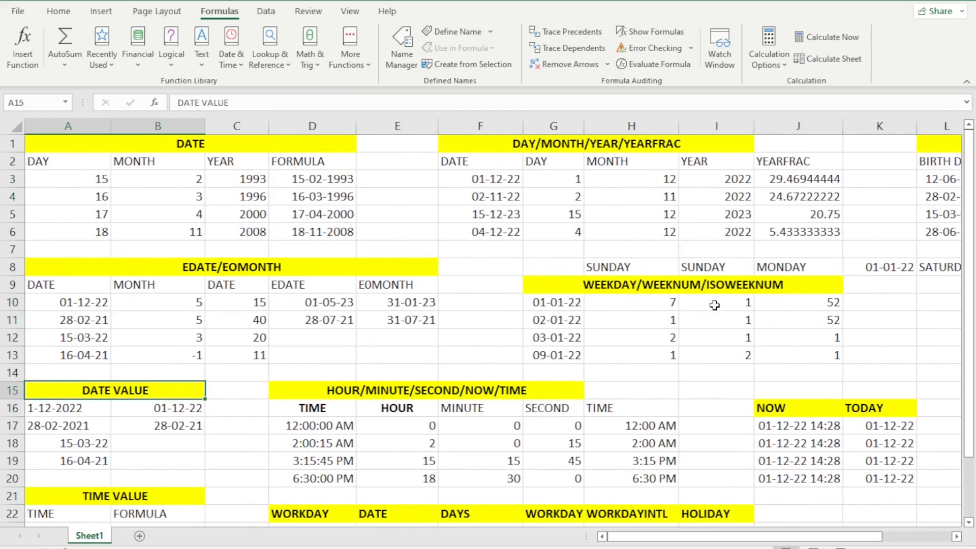
key(Down)
key(Down)
key(Up)
key(Down)
key(Up)
key(Down)
key(Up)
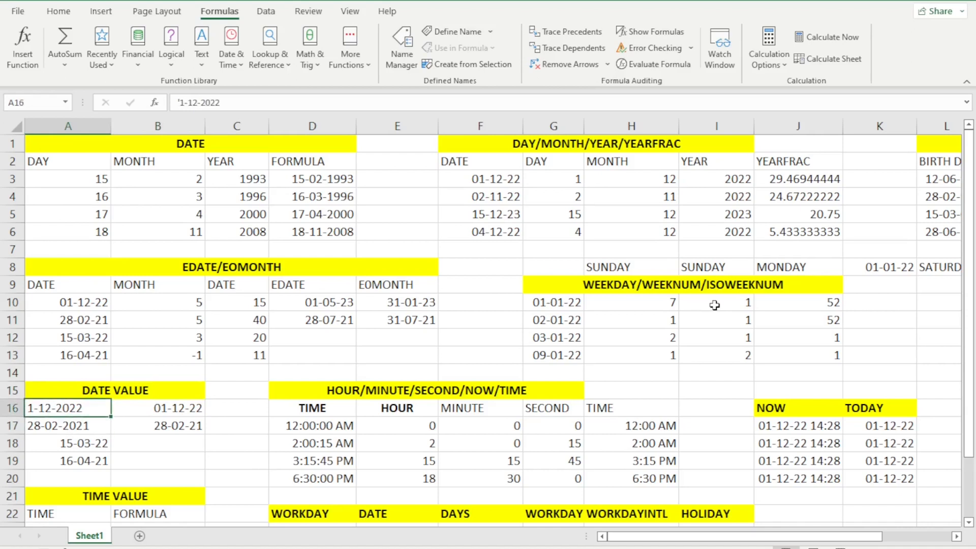
key(Right)
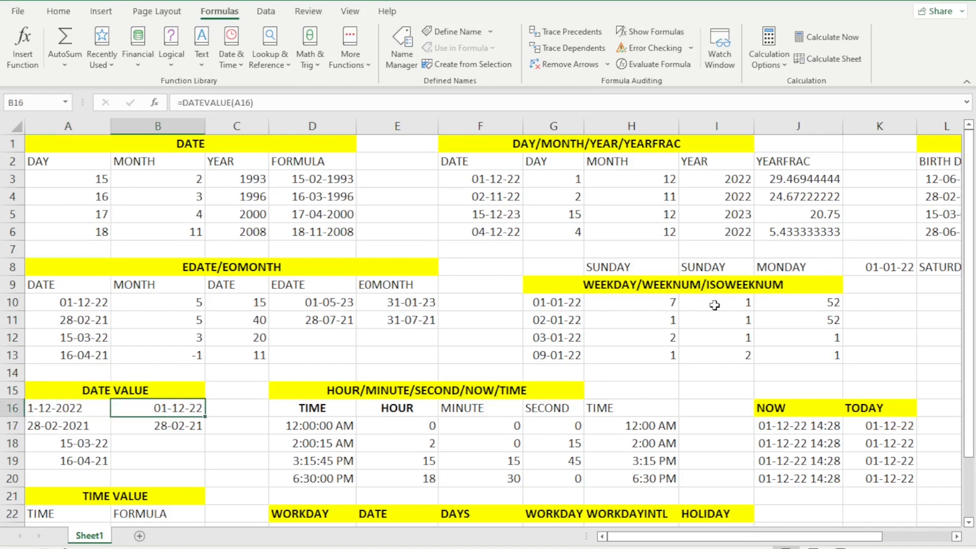
- Compare the date entries in A16:A19, distinguishing the text dates from the real dates in A18:A19
key(Down)
key(Down)
key(Left)
key(Up)
key(Up)
key(Up)
key(Right)
key(Down)
key(Left)
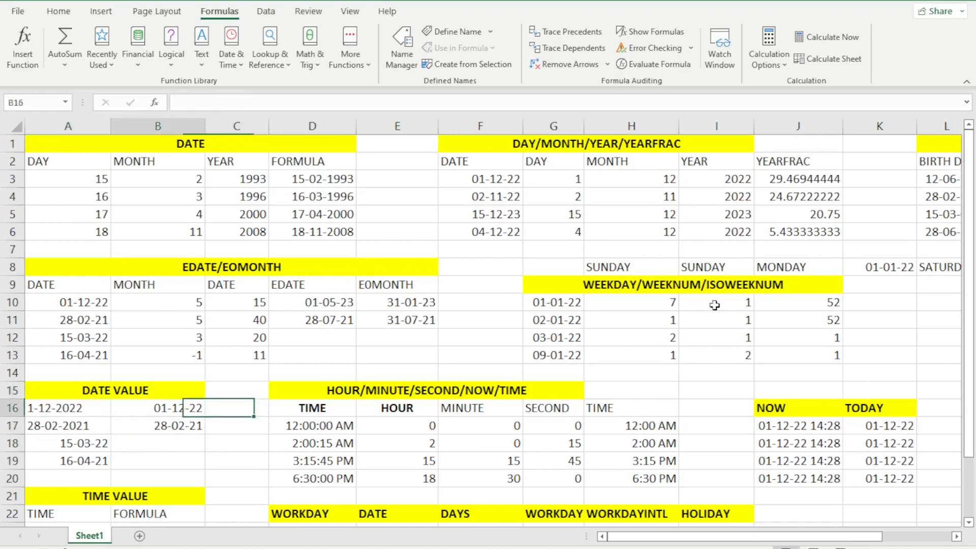
key(Down)
key(Left)
key(Down)
key(Up)
key(Up)
key(shift+Down)
key(shift+Down)
key(shift+Down)
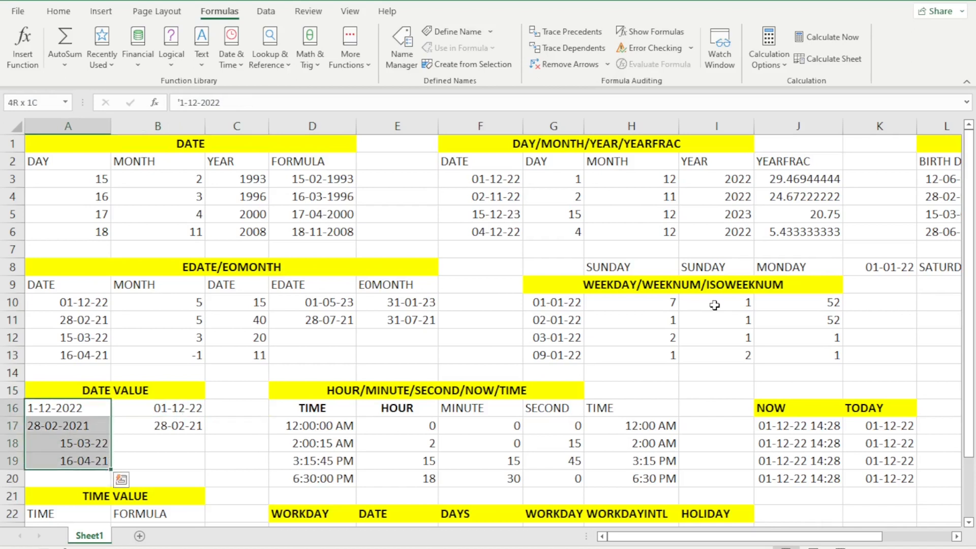
key(Down)
key(Down)
key(shift+Down)
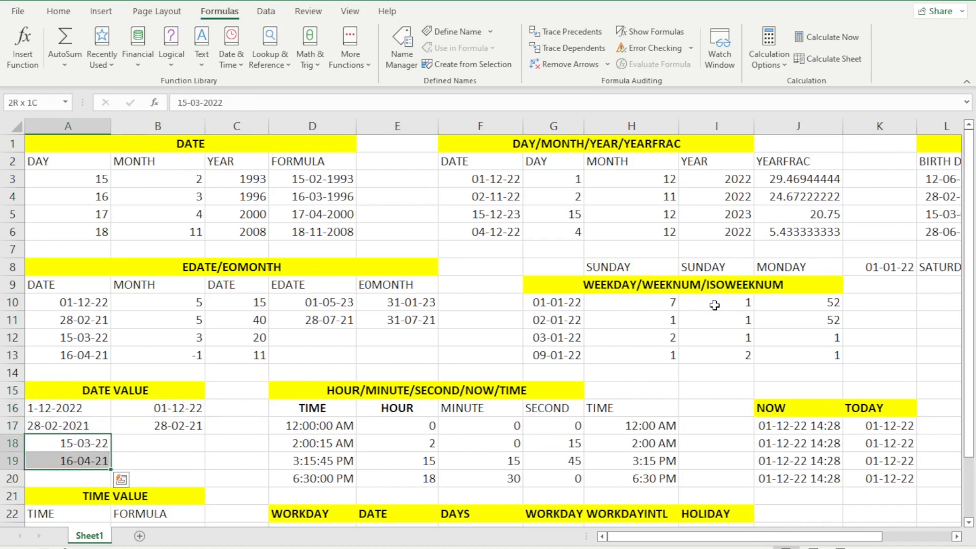
- Inspect the contents of A17 to see how its date is stored as text
key(Up)
key(Down)
key(Down)
key(Up)
key(Up)
key(Up)
key(Down)
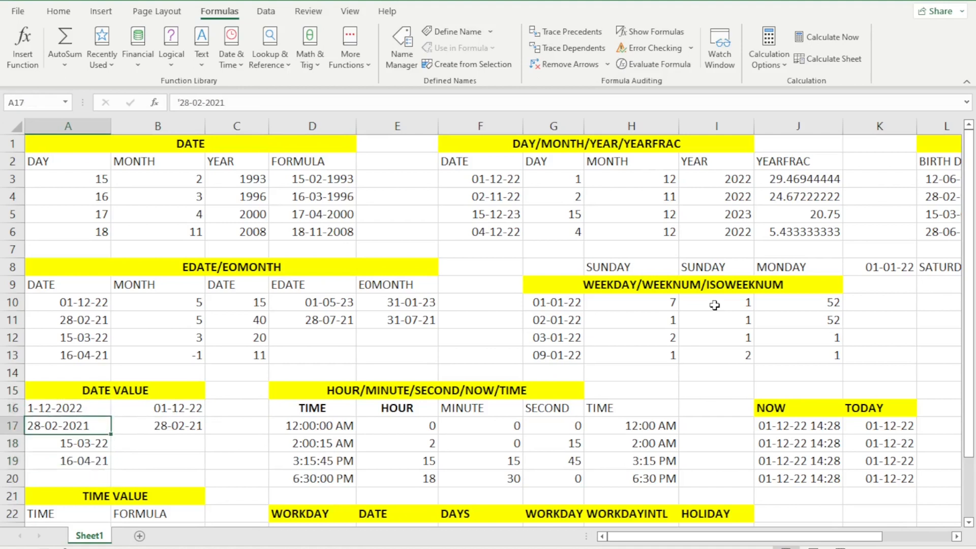
key(F2)
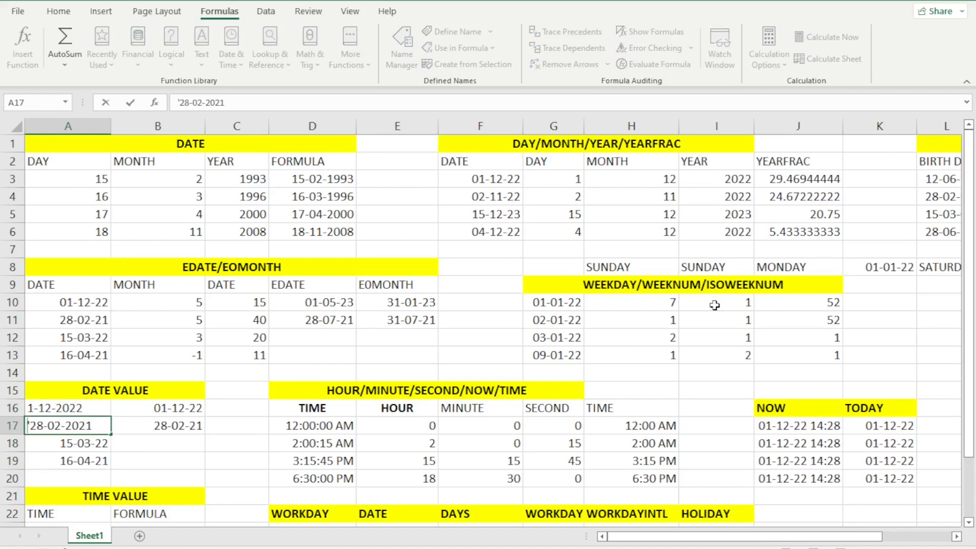
key(Return)
key(Up)
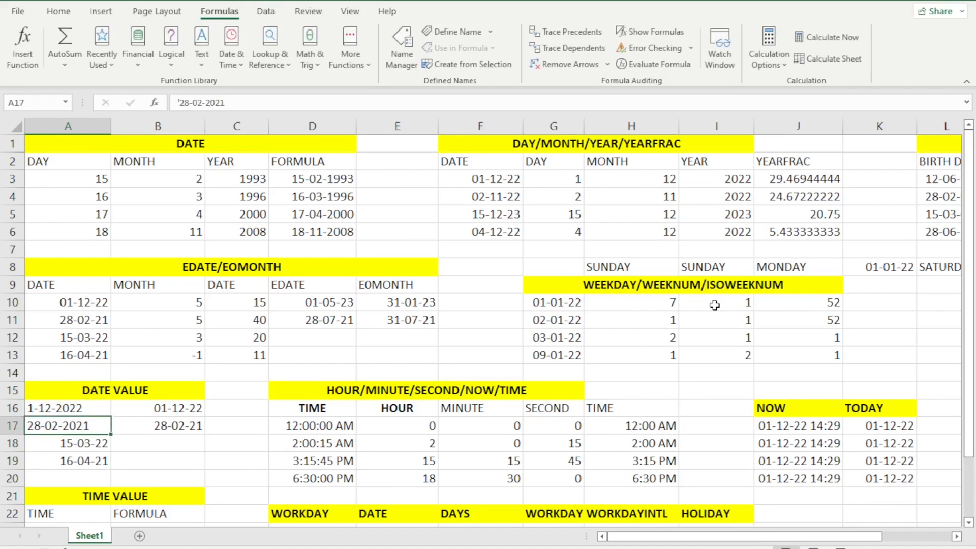
- Clear the contents of B17 in the DATE VALUE table
key(Right)
text(DATE)
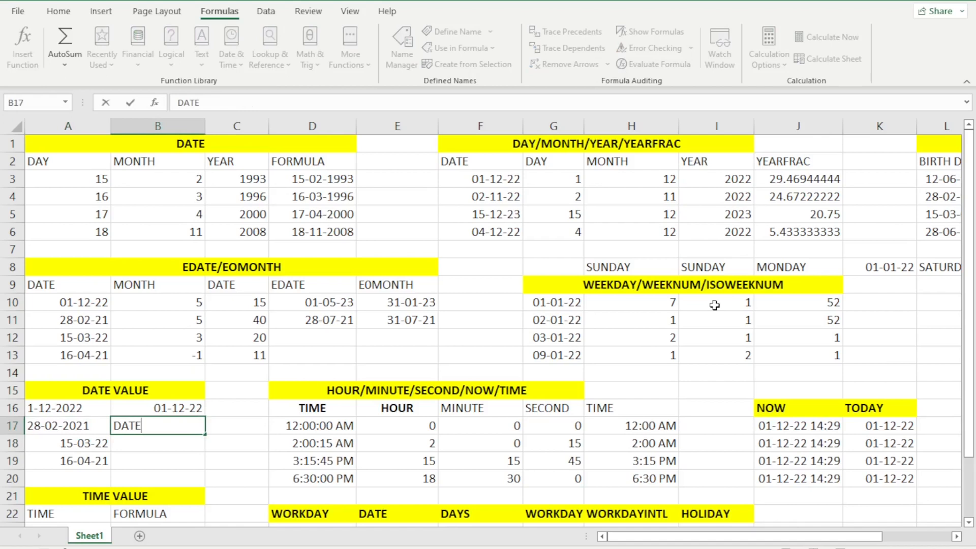
key(Escape)
- Convert the date 15-03-2022 in A18 to text by adding a leading apostrophe
key(Down)
key(Left)
key(F2)
key(Left)
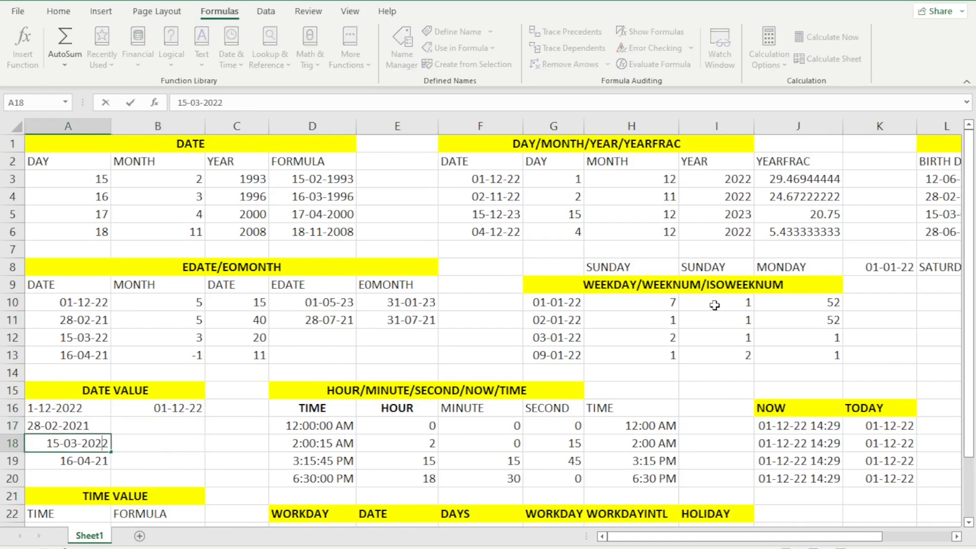
text(')
key(ctrl+Return)
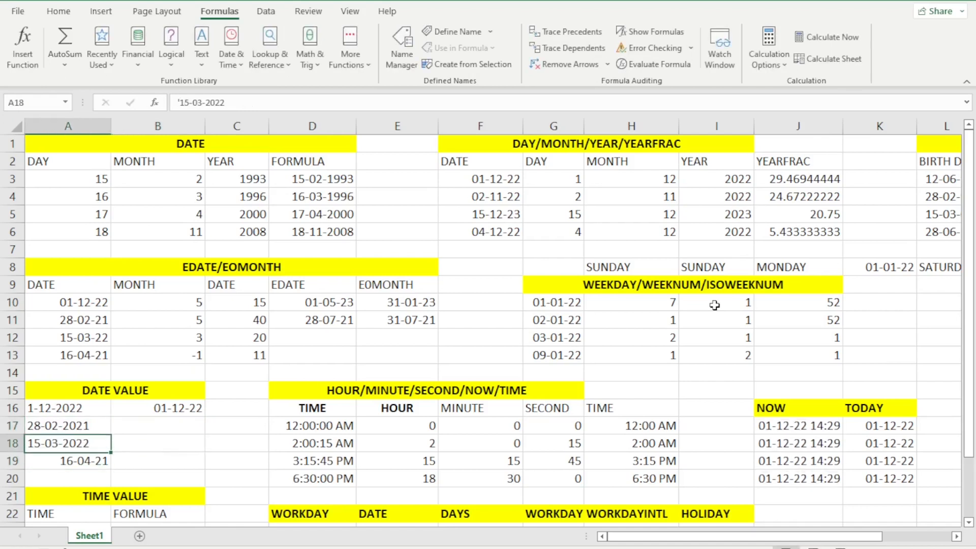
key(Down)
key(Up)
- Enter =DATEVALUE(A18) in B18 to convert the text date in A18
key(Right)
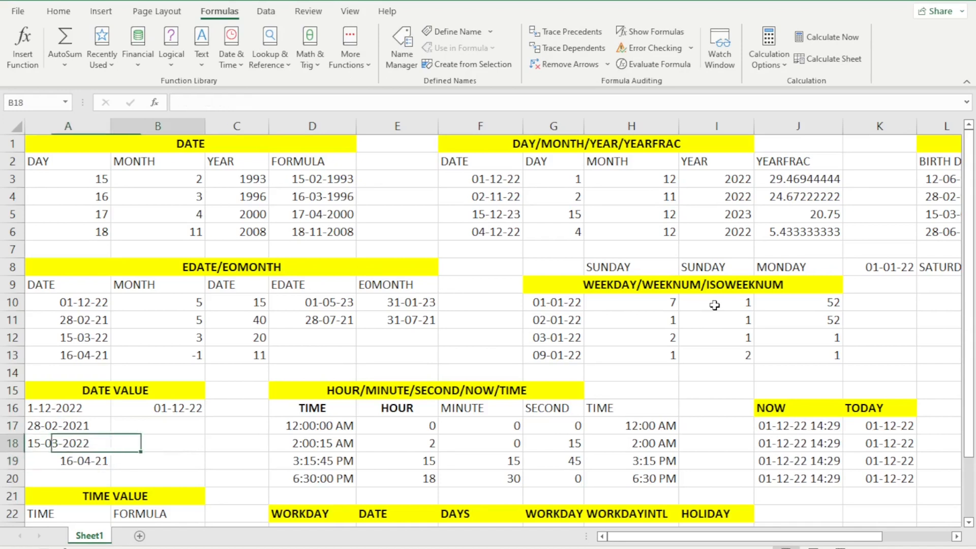
text(=DATE)
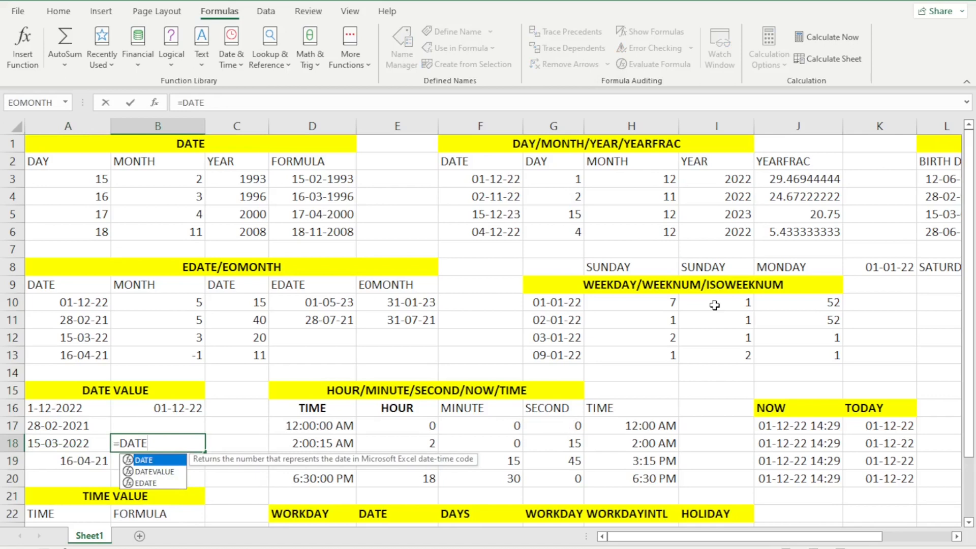
key(Down)
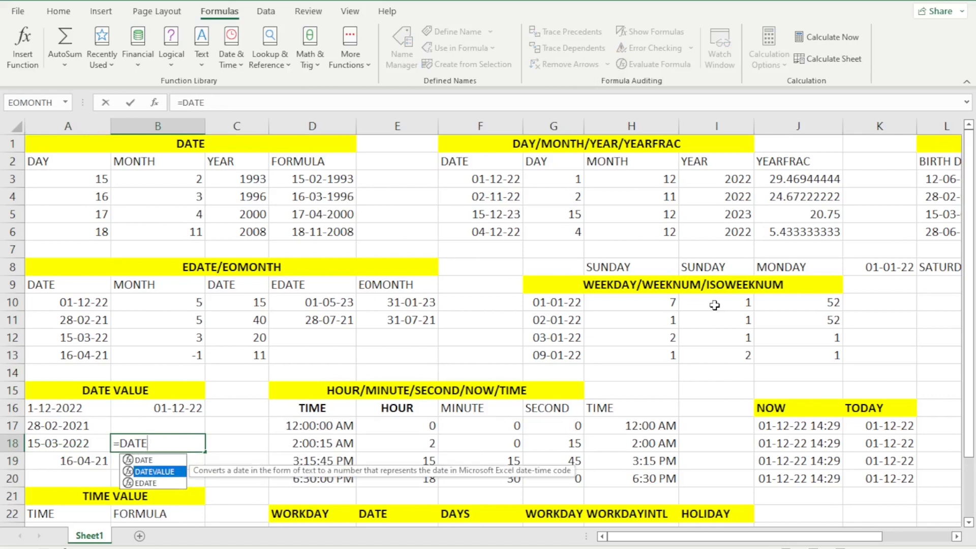
key(Tab)
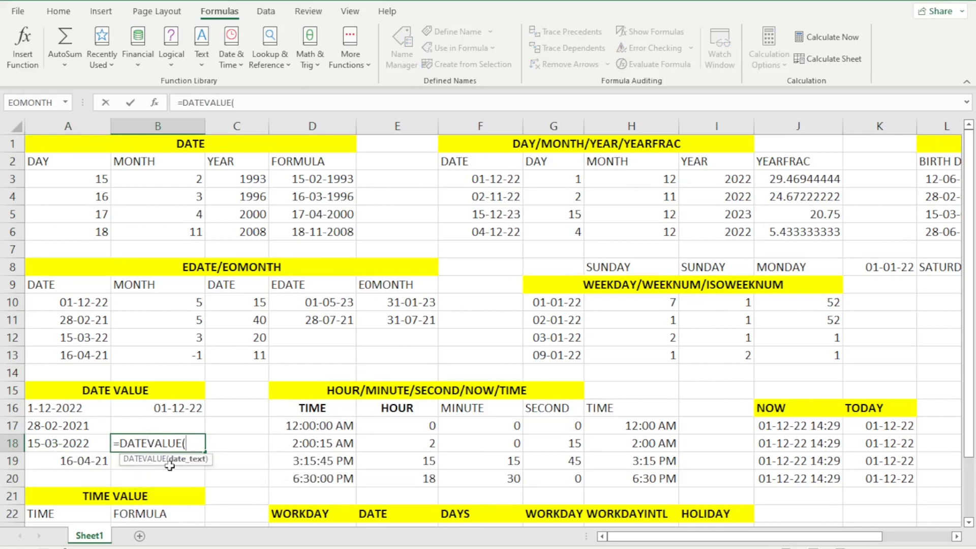
click(60, 444)
text())
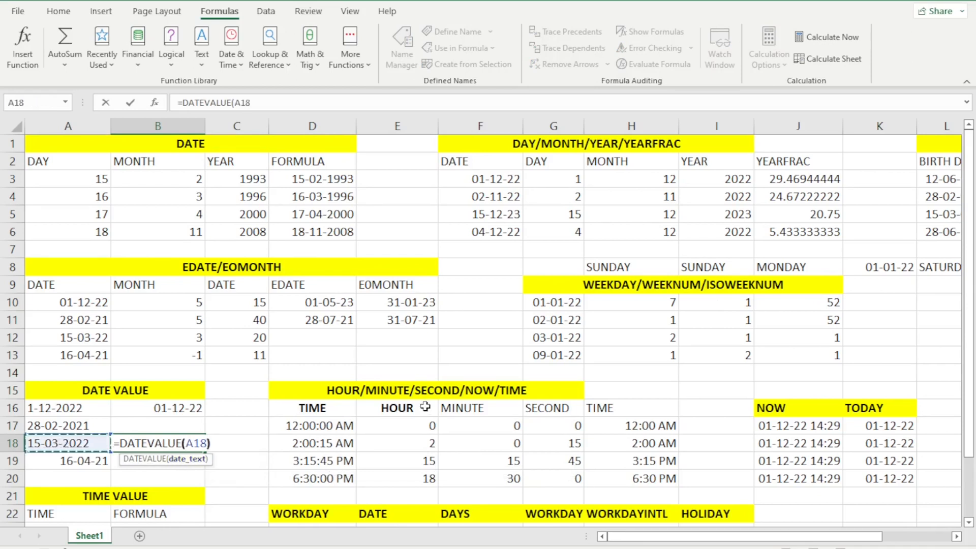
key(Return)
key(Up)
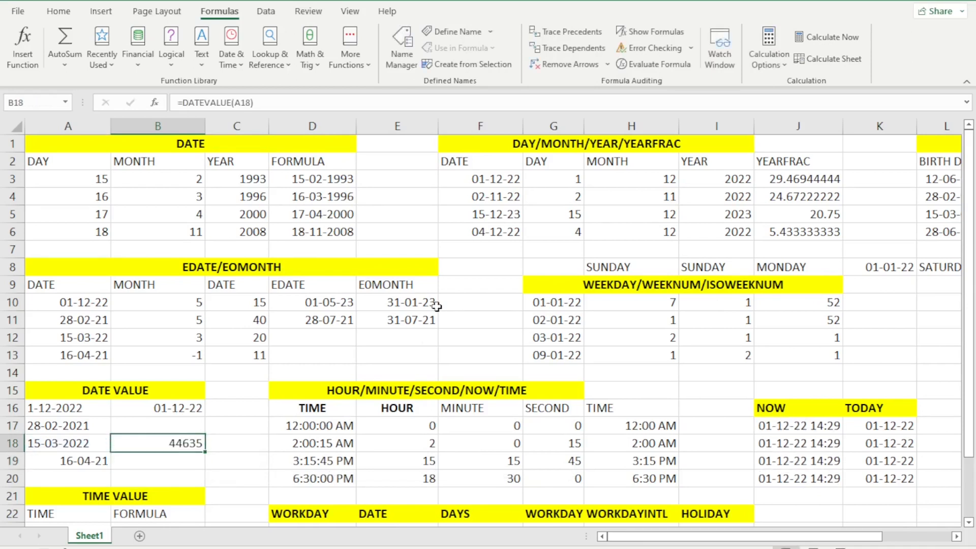
- Format B18:B19 as Short Date and check B18 against the text date in A18
click(61, 12)
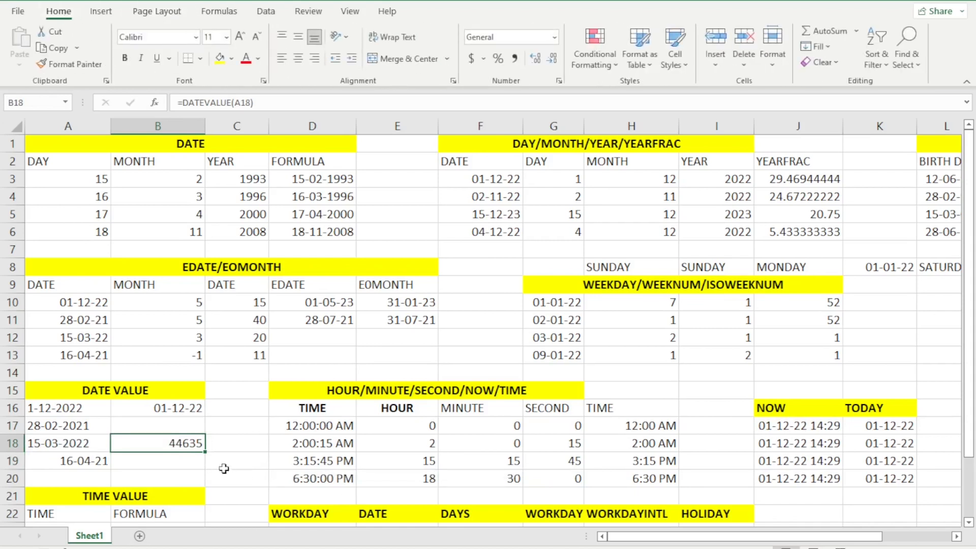
drag(179, 442, 178, 453)
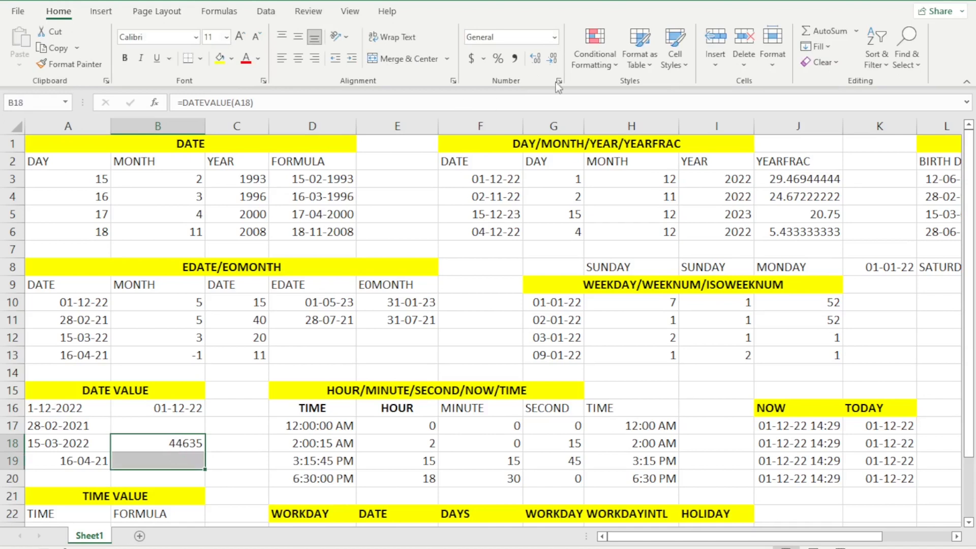
click(554, 36)
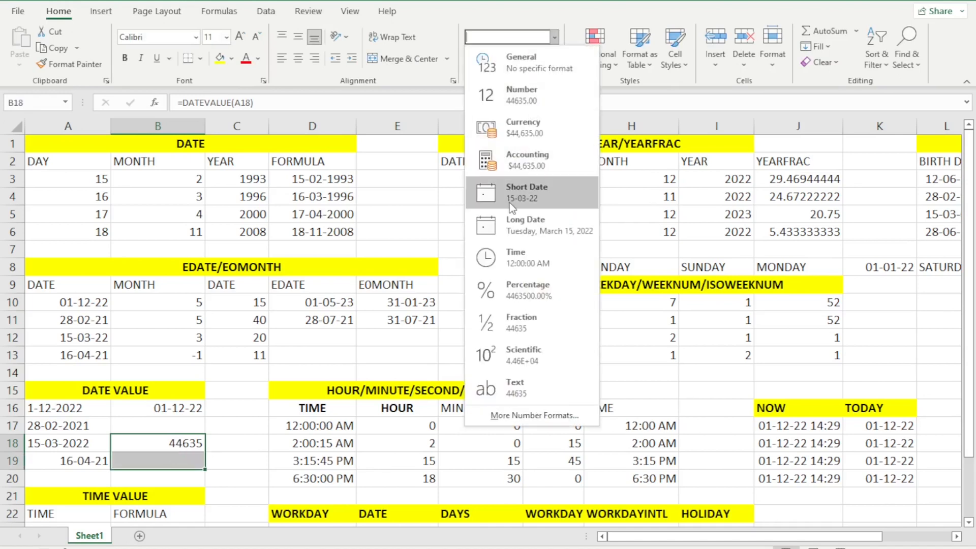
click(535, 203)
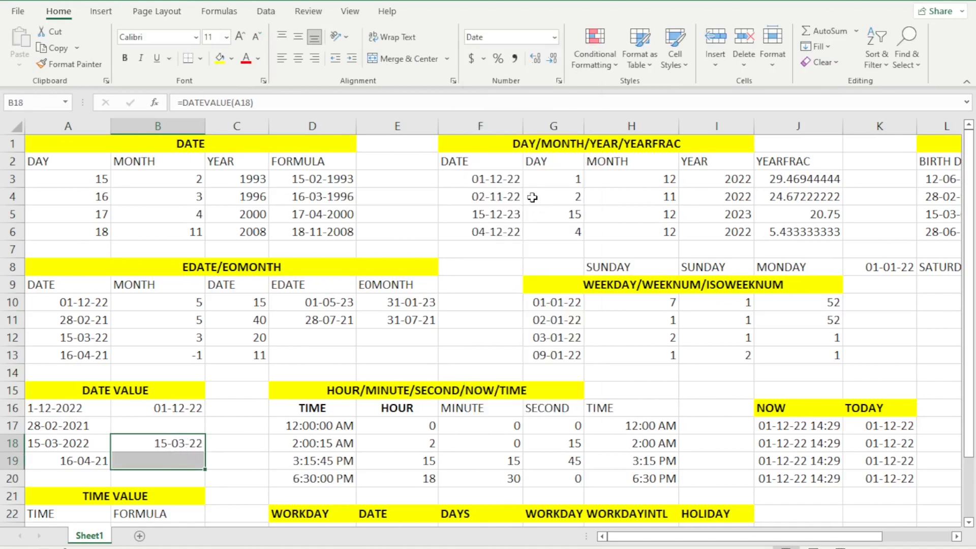
click(161, 447)
scroll(170, 413, down, 1)
click(85, 394)
click(159, 392)
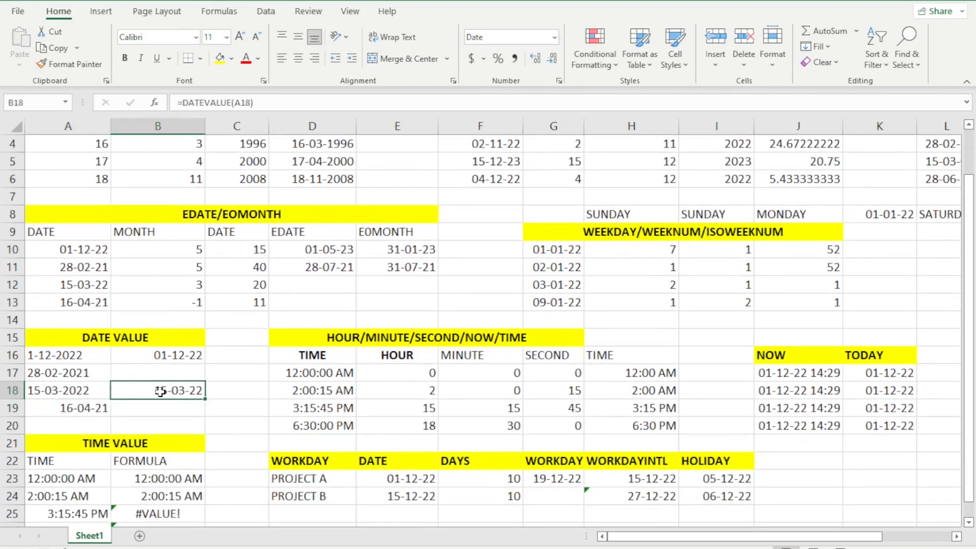
- Go to the HOUR/MINUTE/SECOND/NOW/TIME table and examine its column headings
scroll(345, 356, down, 1)
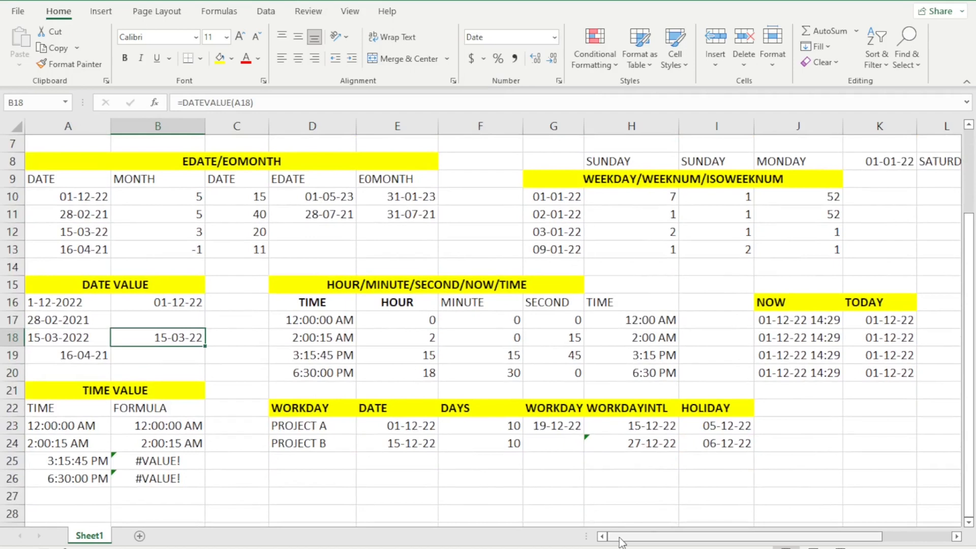
drag(620, 538, 642, 537)
click(277, 289)
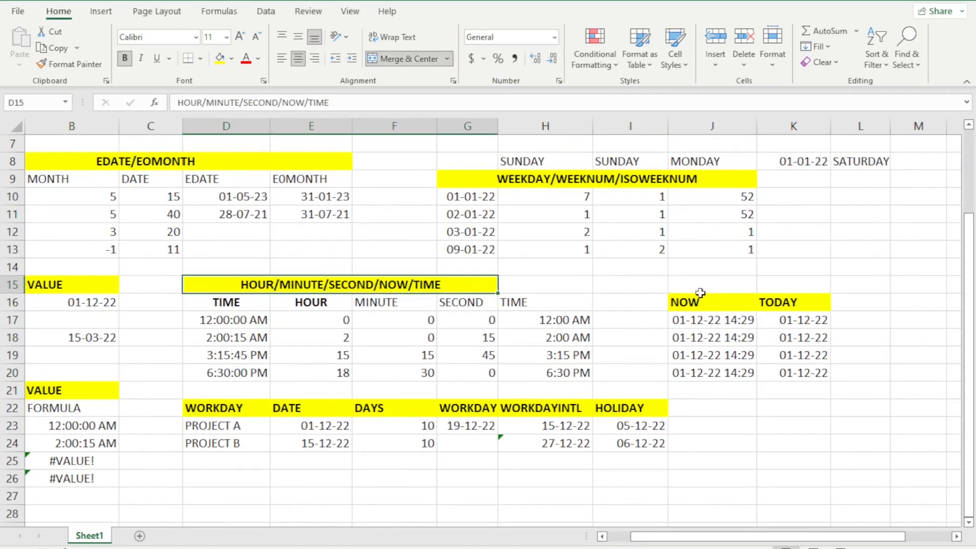
key(Down)
key(Right)
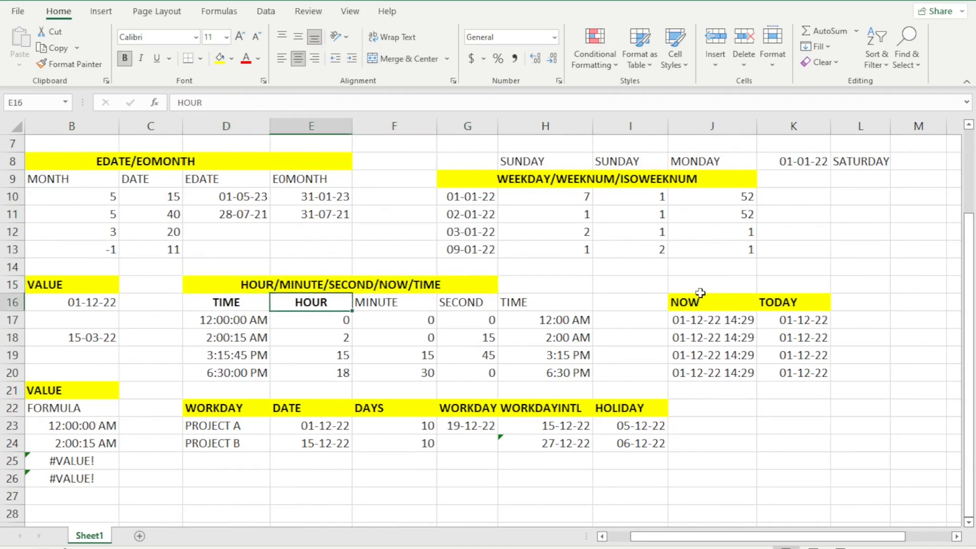
key(Right)
key(Left)
- Examine the times in D17:D20 and the HOUR formula in E17
key(Down)
key(Left)
key(Down)
key(Down)
key(Down)
key(Up)
key(Up)
key(Up)
key(Right)
key(F2)
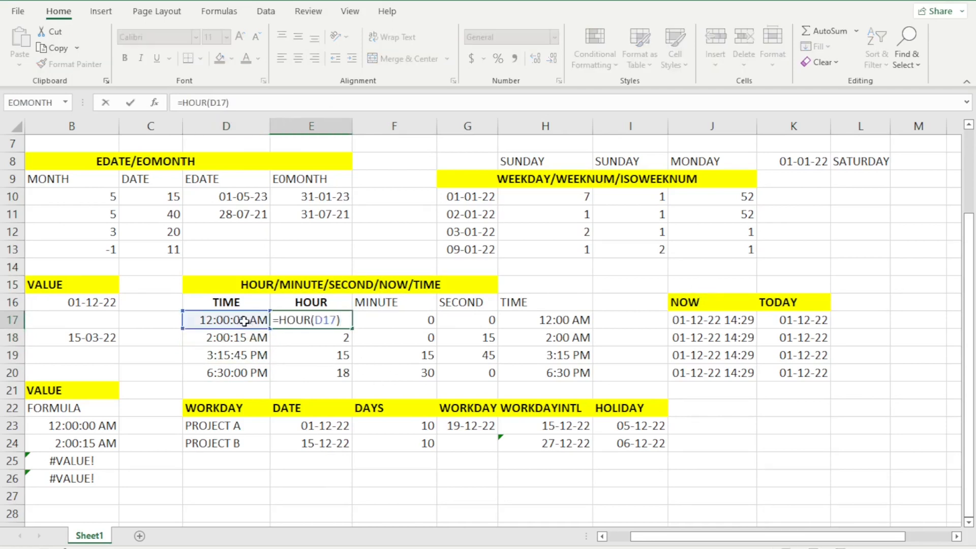
key(Return)
- Copy the HOUR formula from E17 down through E20
key(Up)
key(ctrl+c)
key(shift+Down)
key(shift+Down)
key(shift+Down)
key(ctrl+v)
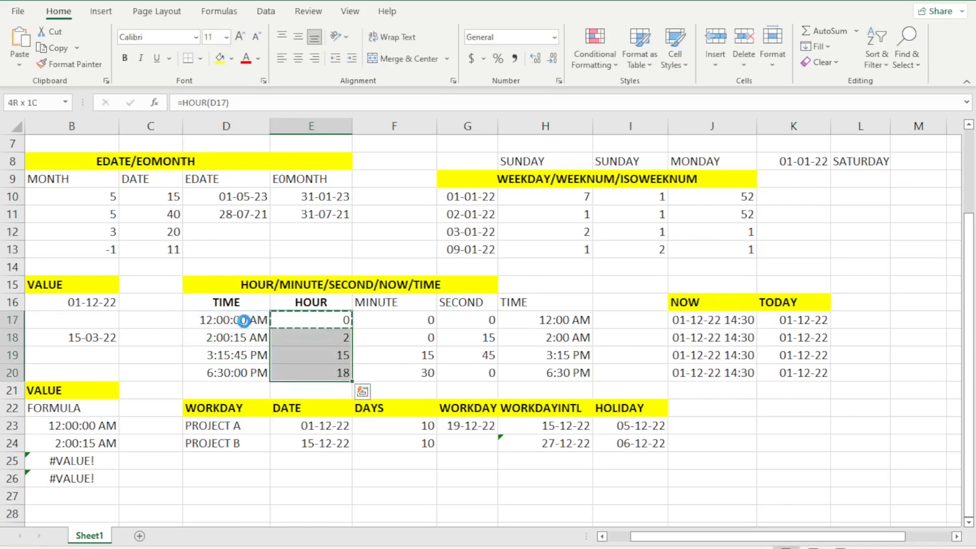
key(Escape)
- Compare the times in D17:D19 with the HOUR results beside them in column E
key(Up)
key(Left)
key(Down)
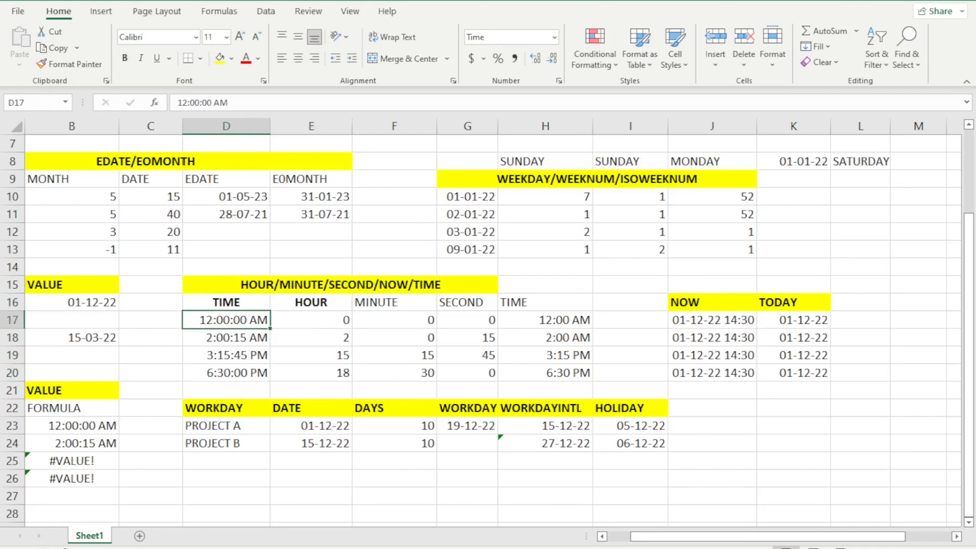
key(Down)
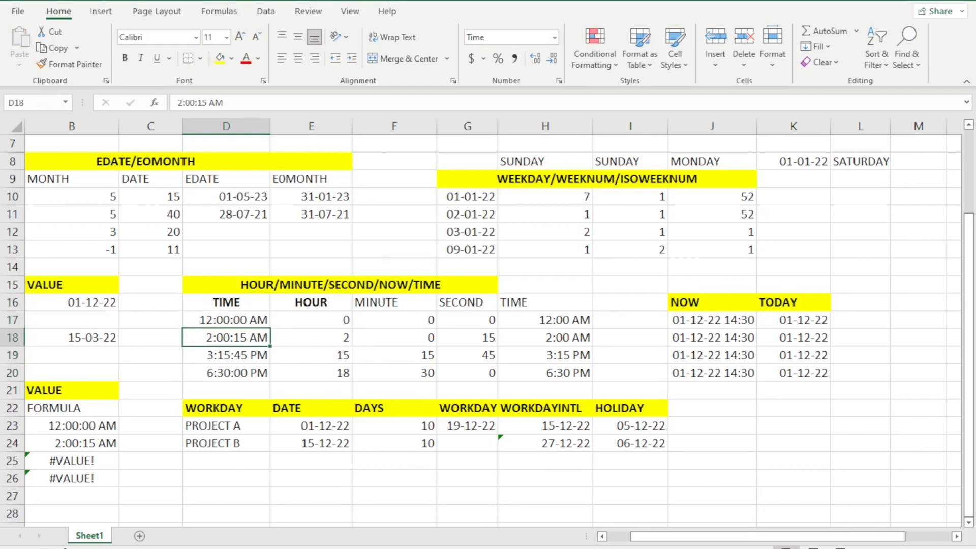
key(Right)
key(Down)
key(Left)
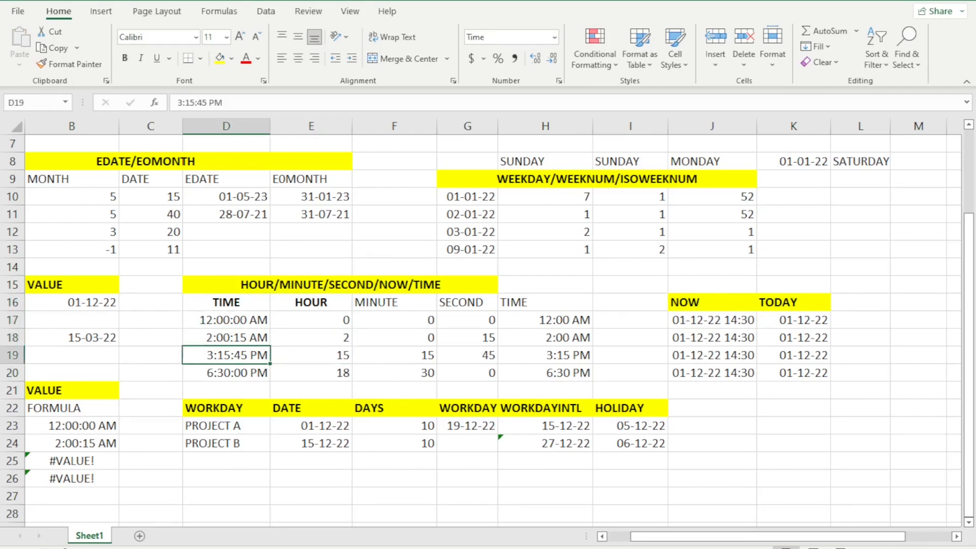
key(Right)
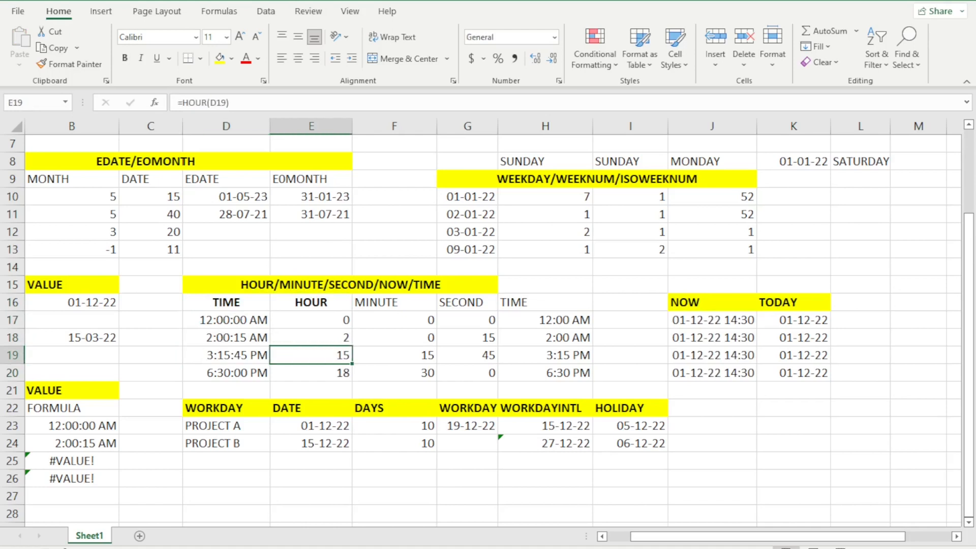
key(Up)
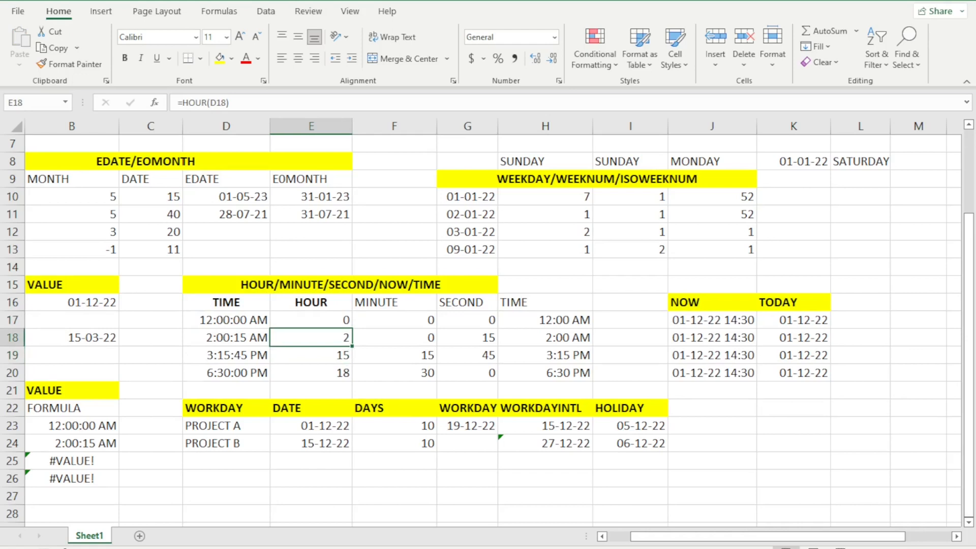
- Examine the MINUTE formula in F17 and compare the time in D19 with its minute value in F19
key(Up)
key(Right)
key(F2)
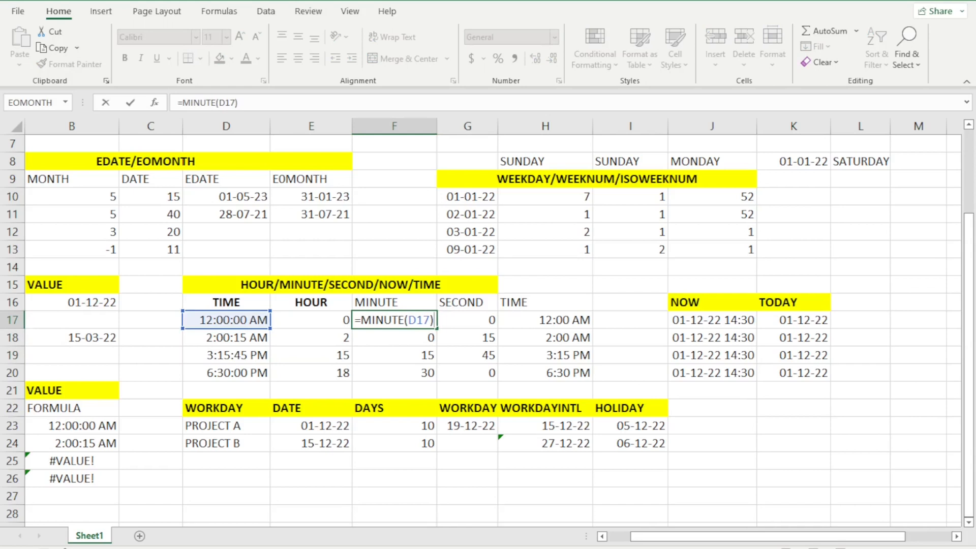
key(Escape)
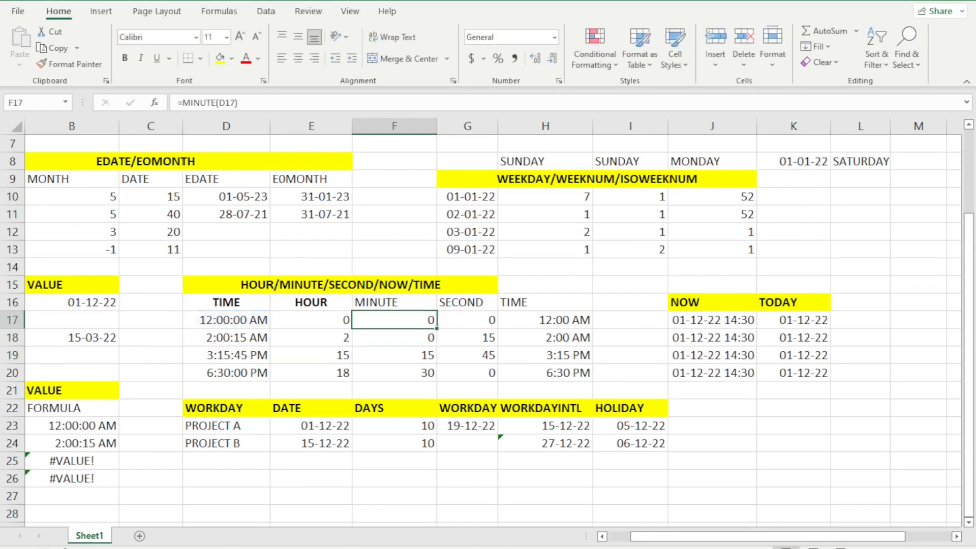
key(Left)
key(Left)
key(Down)
key(Down)
key(Right)
key(Right)
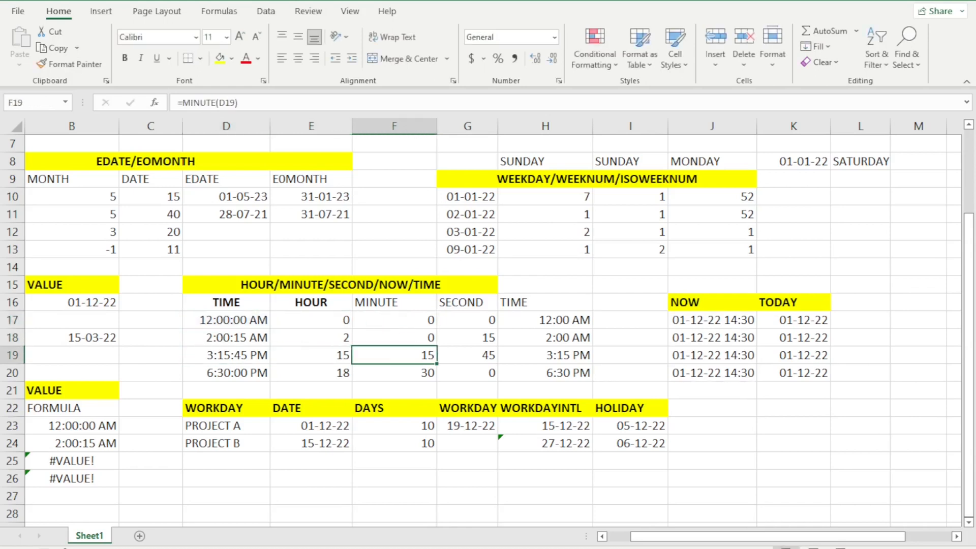
- Examine the SECOND formulas in G17 and G18 and the time cells they reference
key(Up)
key(Up)
key(Right)
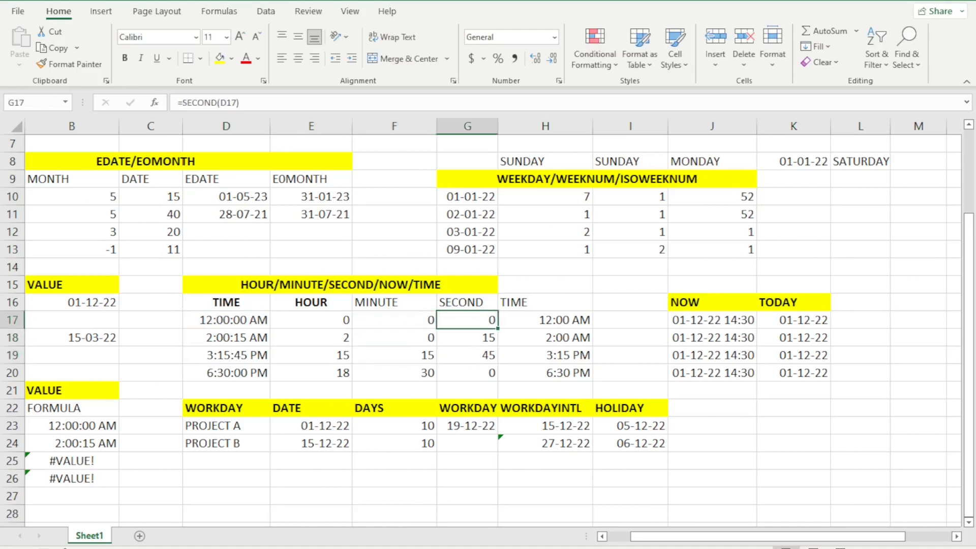
key(F2)
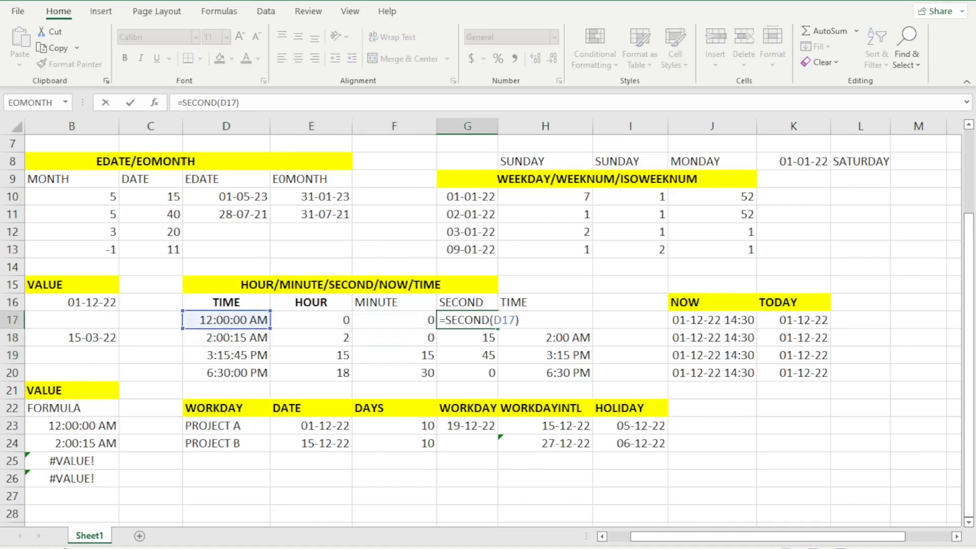
key(Escape)
key(Down)
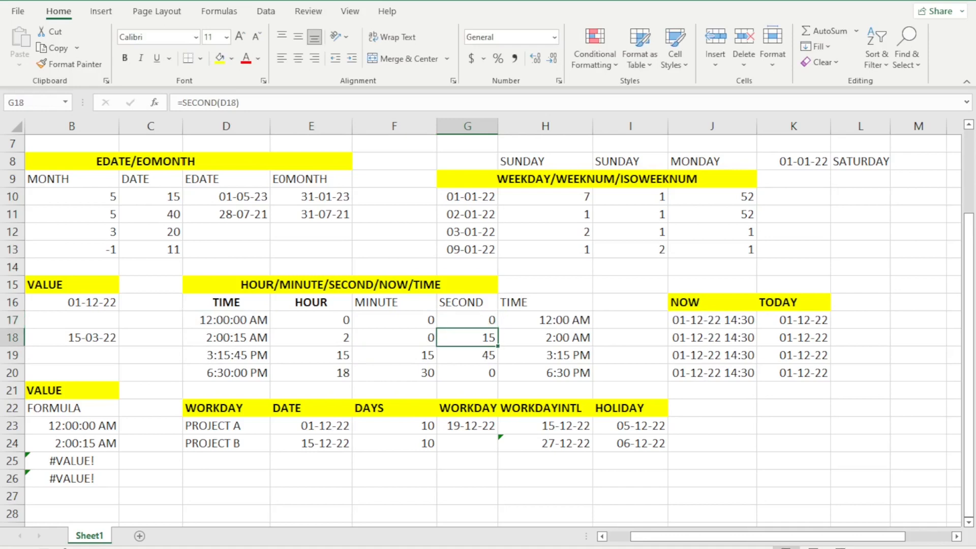
key(F2)
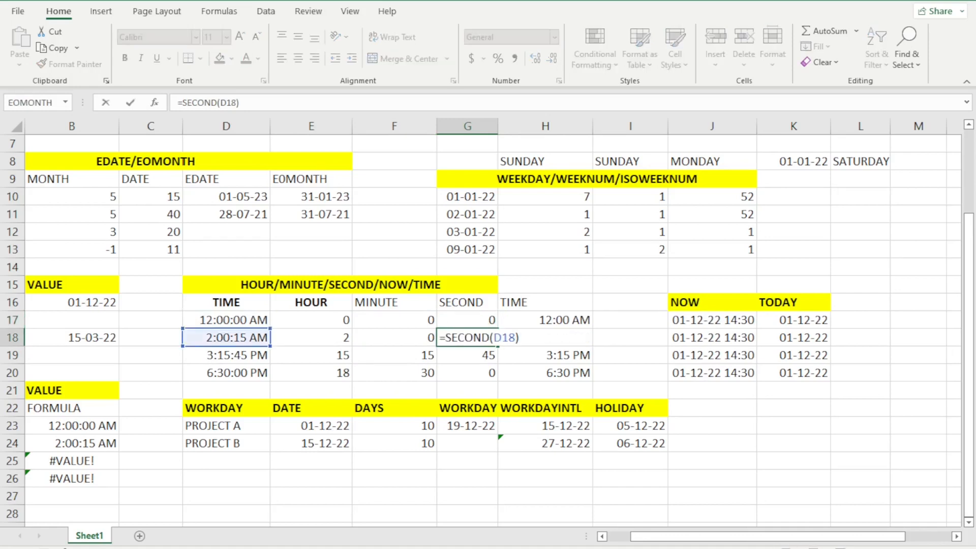
key(Escape)
- Compare the time in D18 with its hour, minute and second values in E18:G18
key(Left)
key(Left)
key(Left)
key(Right)
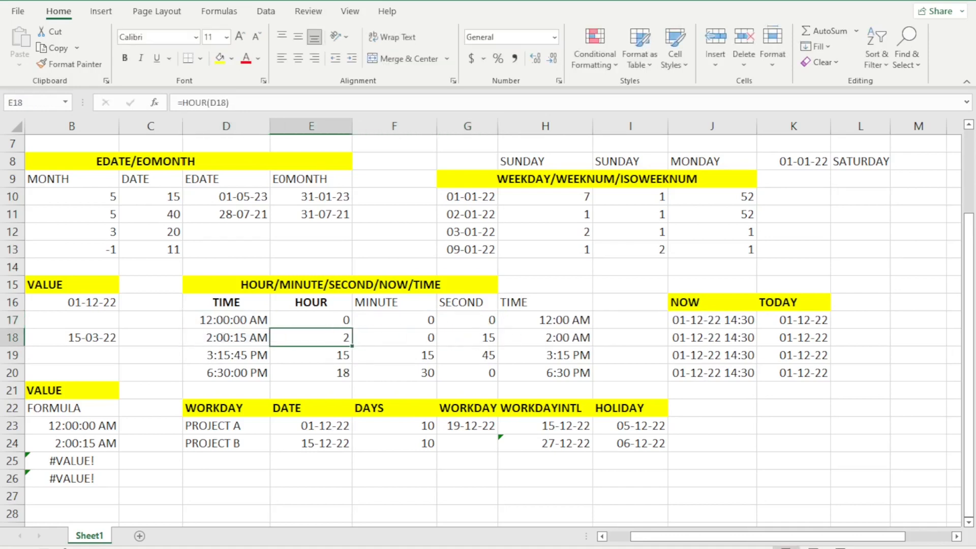
key(Right)
key(Right)
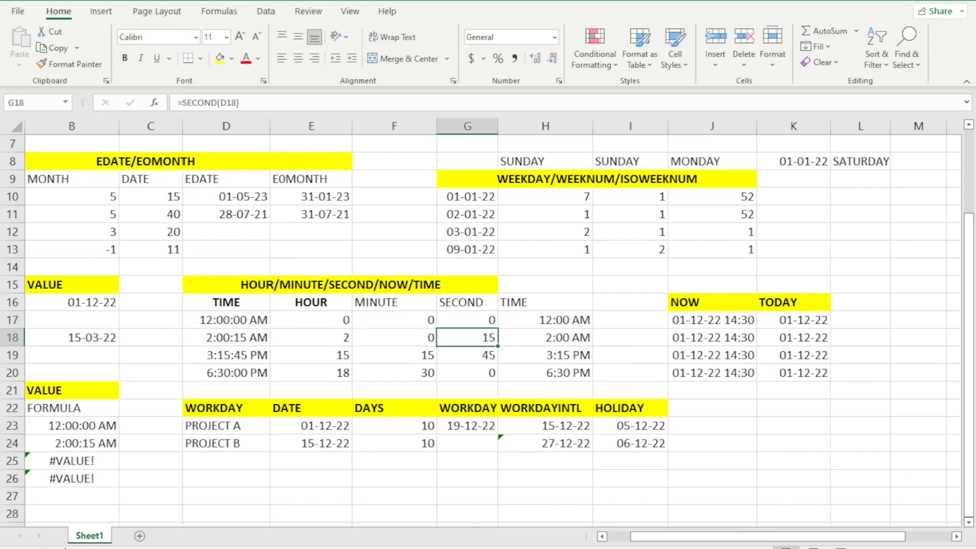
- Examine the TIME formula in H17 and compare it with the DATE formula in D3
key(Right)
key(Up)
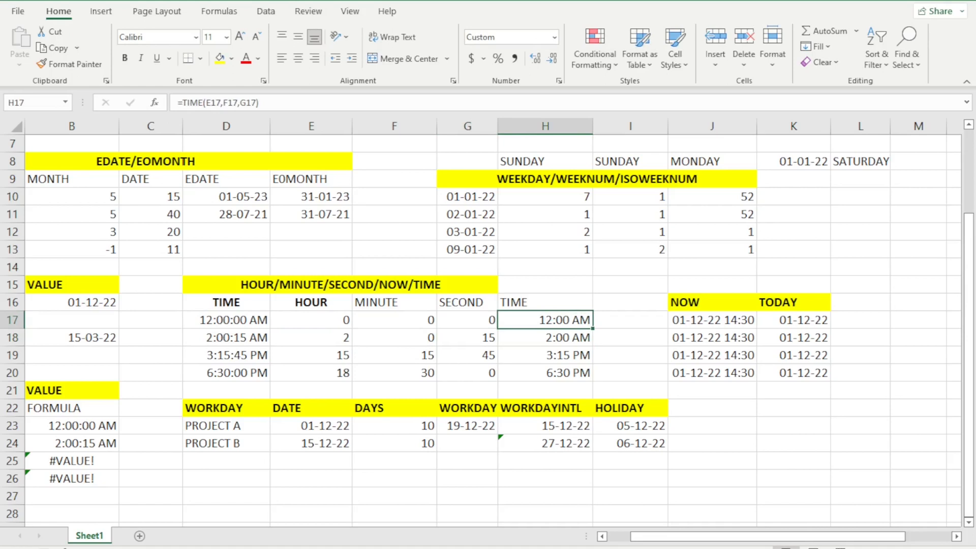
scroll(243, 258, up, 2)
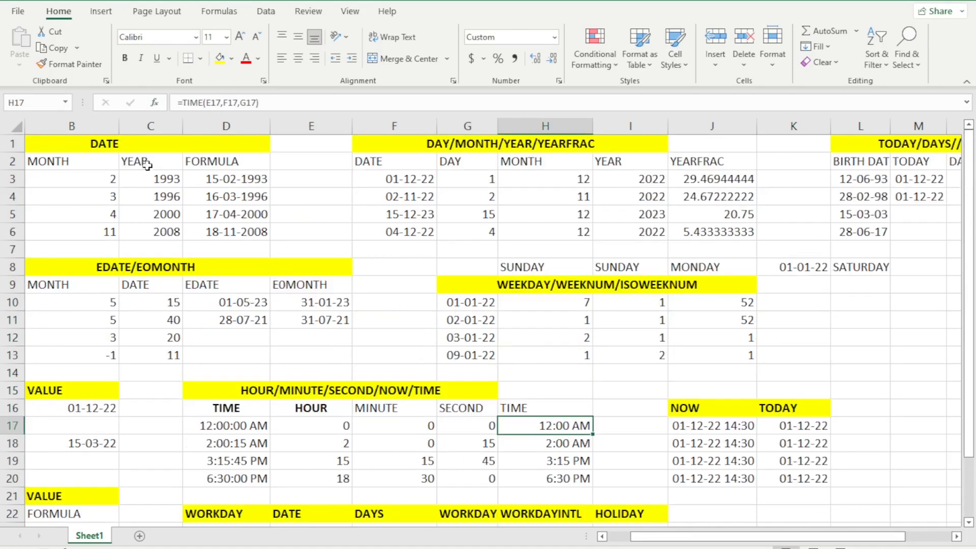
click(108, 150)
click(209, 171)
scroll(488, 223, down, 3)
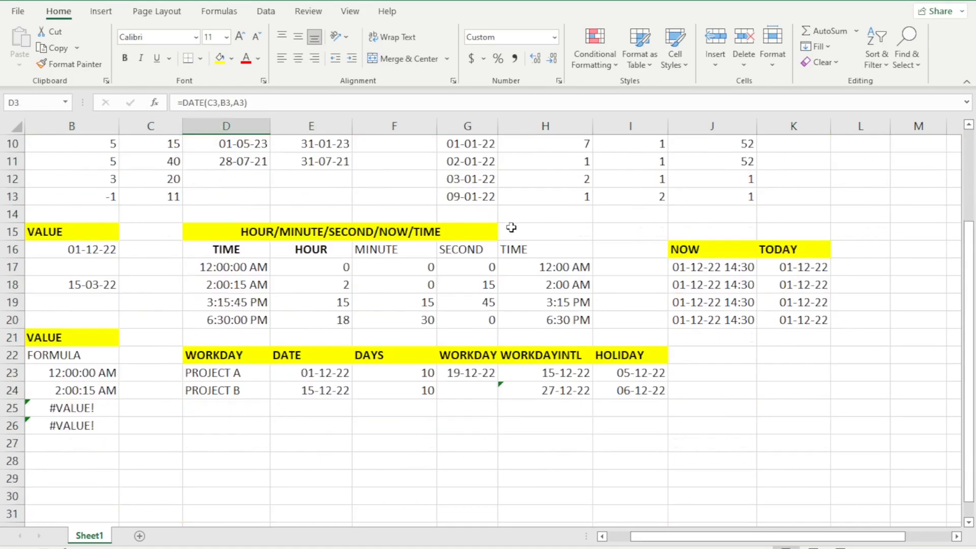
- Clear the TIME formulas from H18:H20, keeping the one in H17
click(539, 271)
drag(544, 287, 544, 311)
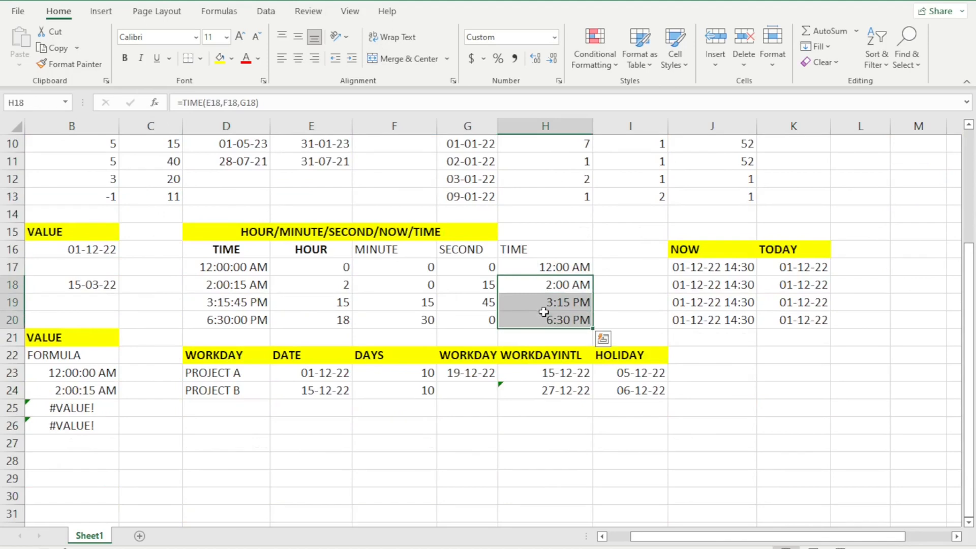
key(Delete)
- Enter =TIME(E18,F18,G18) in H18 to build the time from its hour, minute and second values
key(Left)
key(Right)
text(=)
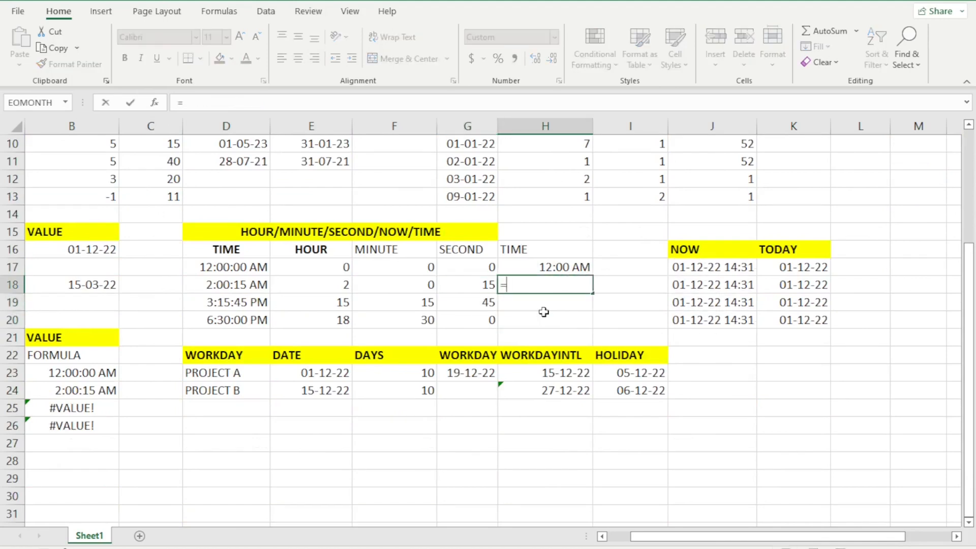
text(TIME)
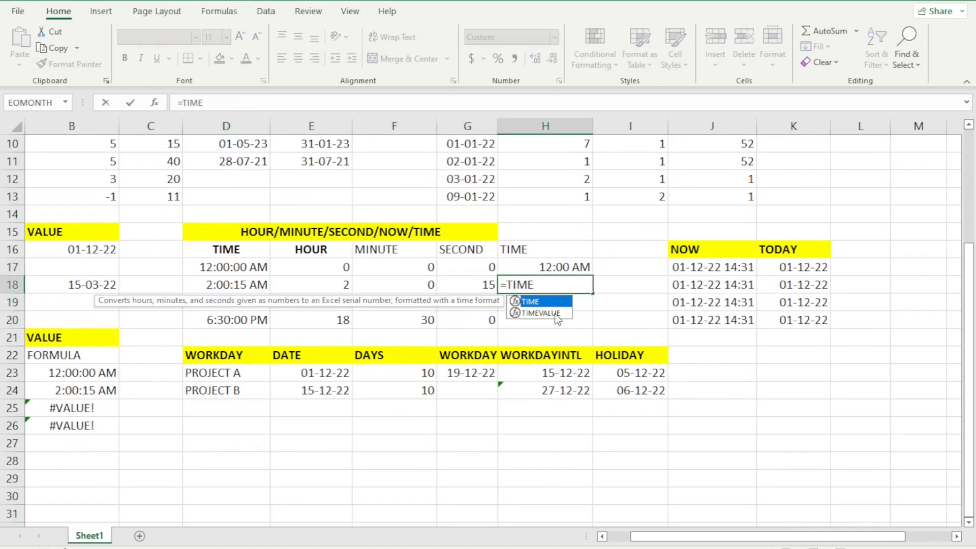
text(()
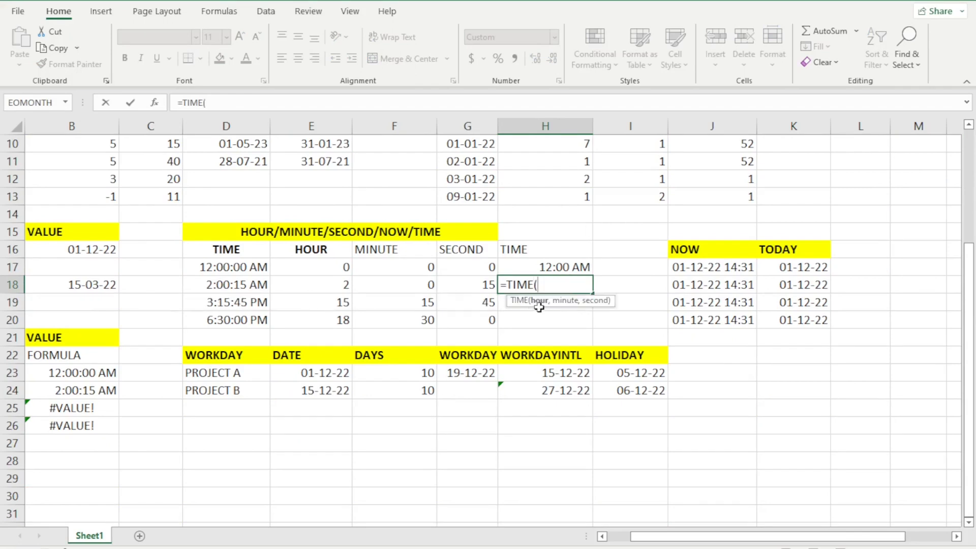
click(312, 281)
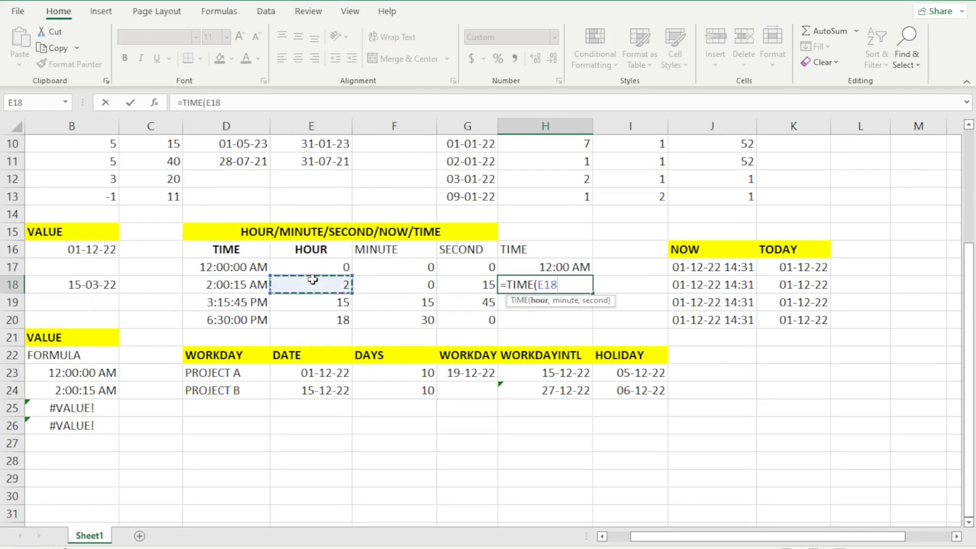
text(,)
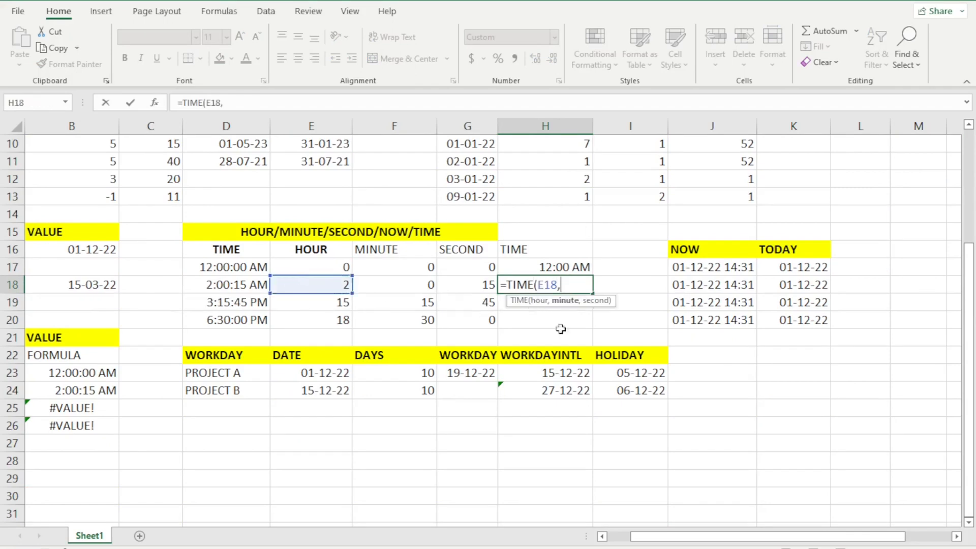
click(397, 288)
text(,)
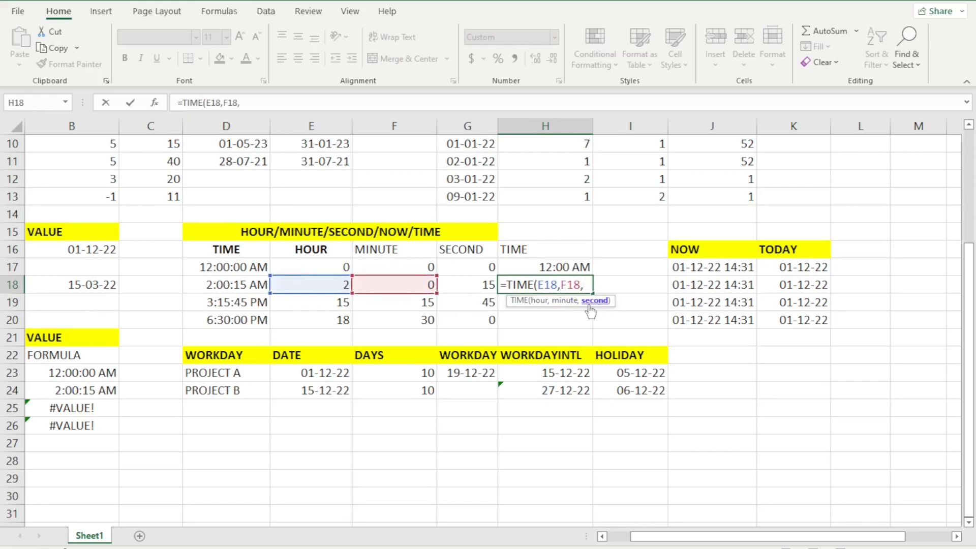
click(468, 285)
text(,)
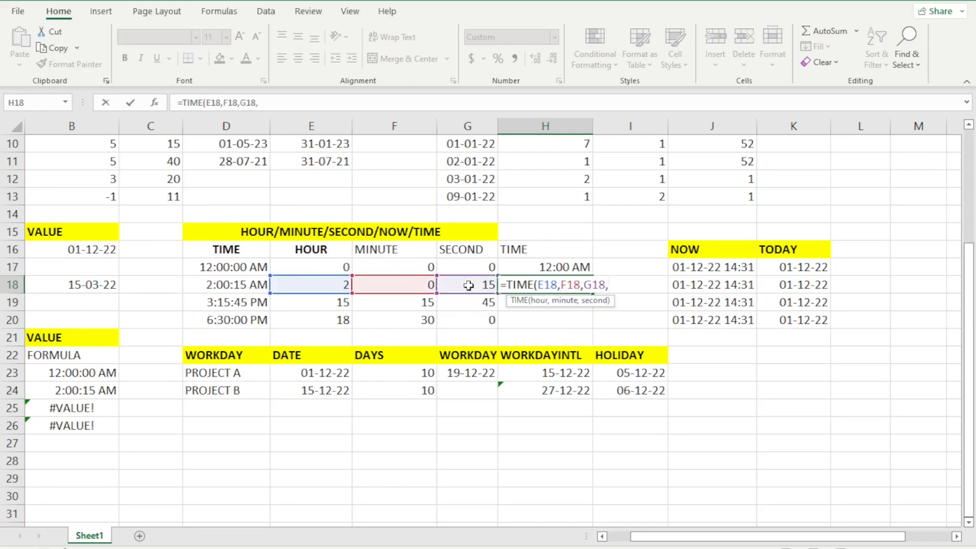
text())
key(Return)
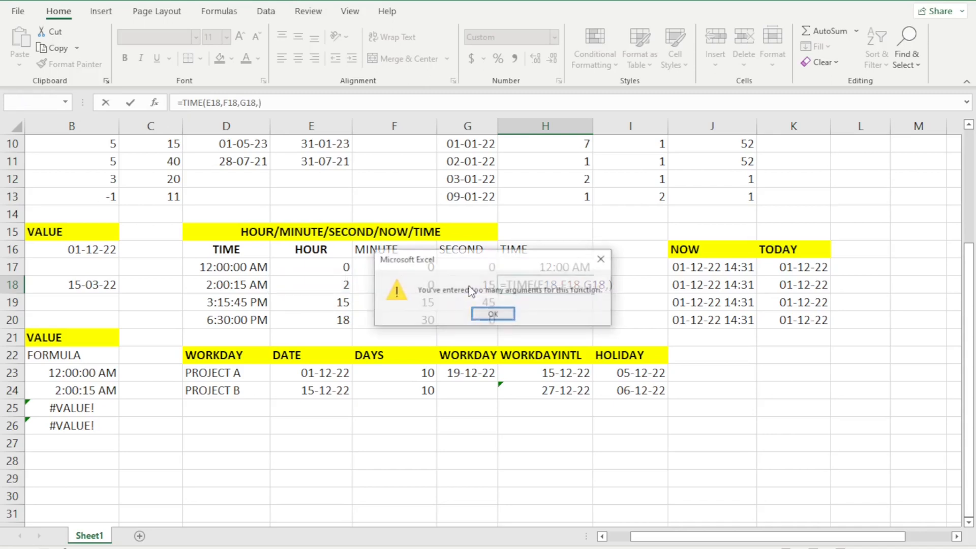
key(Return)
key(BackSpace)
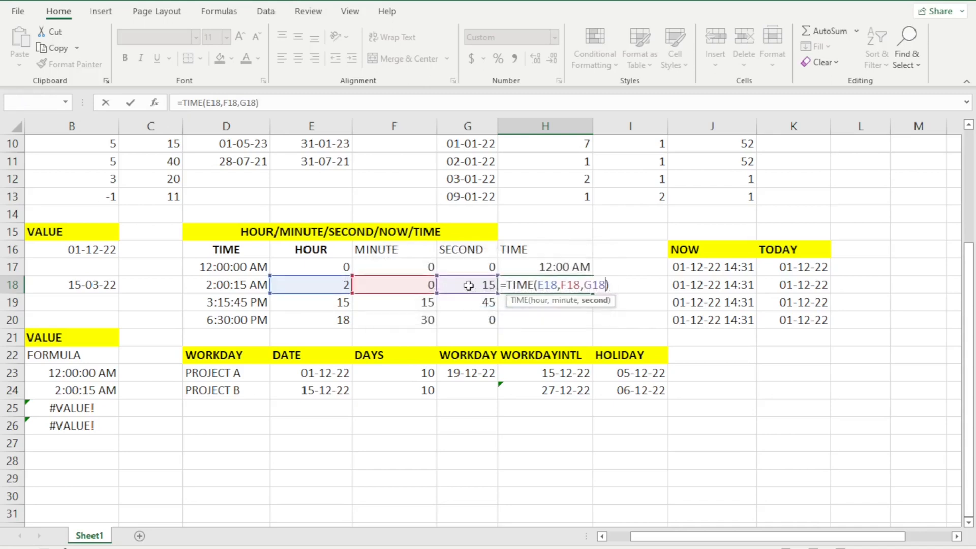
key(Return)
- Fill the TIME formula from H18 down through H20 and check the filled cells
key(Up)
key(shift+Down)
key(shift+Down)
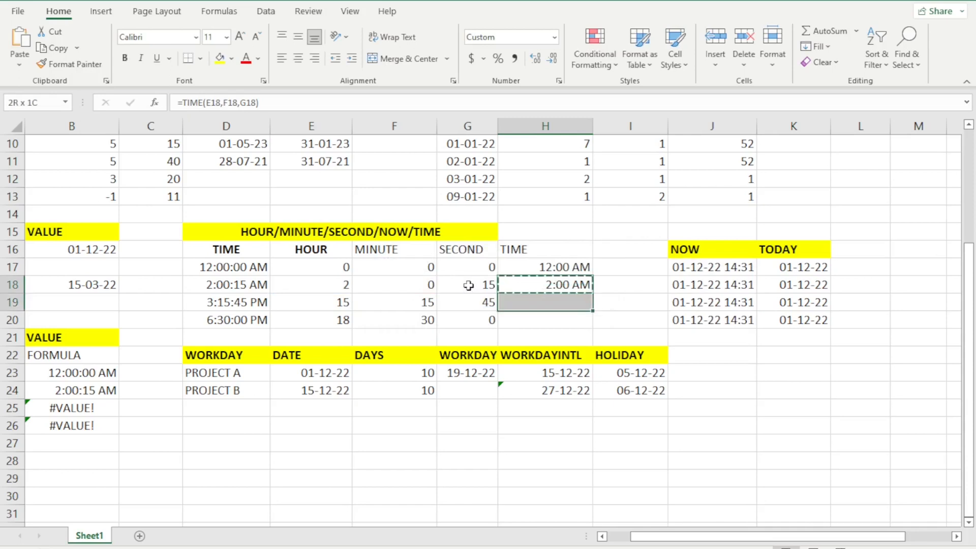
key(ctrl+d)
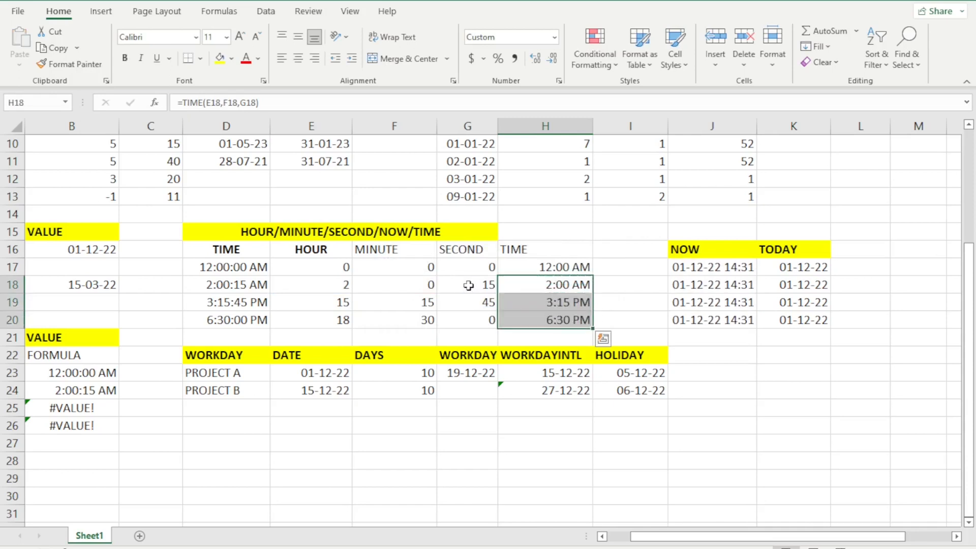
key(Up)
key(Down)
key(Down)
key(Down)
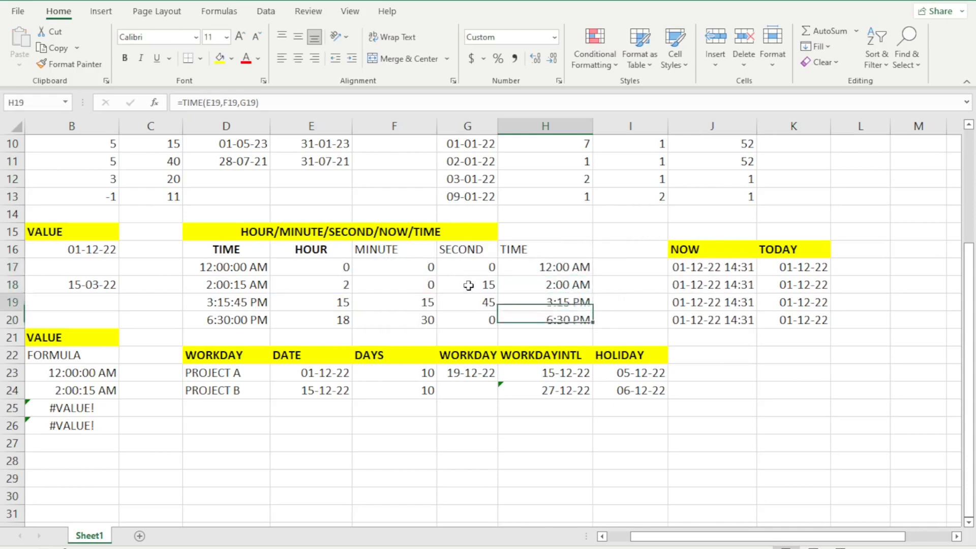
- Clear the NOW and TODAY formulas from J18:K20, keeping the ones in row 17
key(Up)
key(Up)
key(Up)
key(Right)
key(Right)
key(Right)
key(Right)
key(Left)
key(Left)
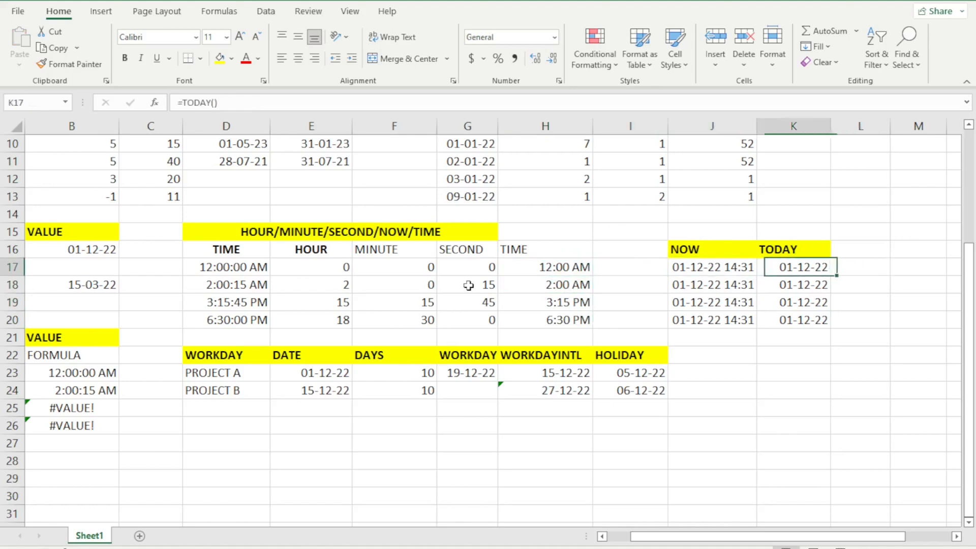
key(Down)
key(shift+Right)
key(shift+Down)
key(shift+Down)
key(Delete)
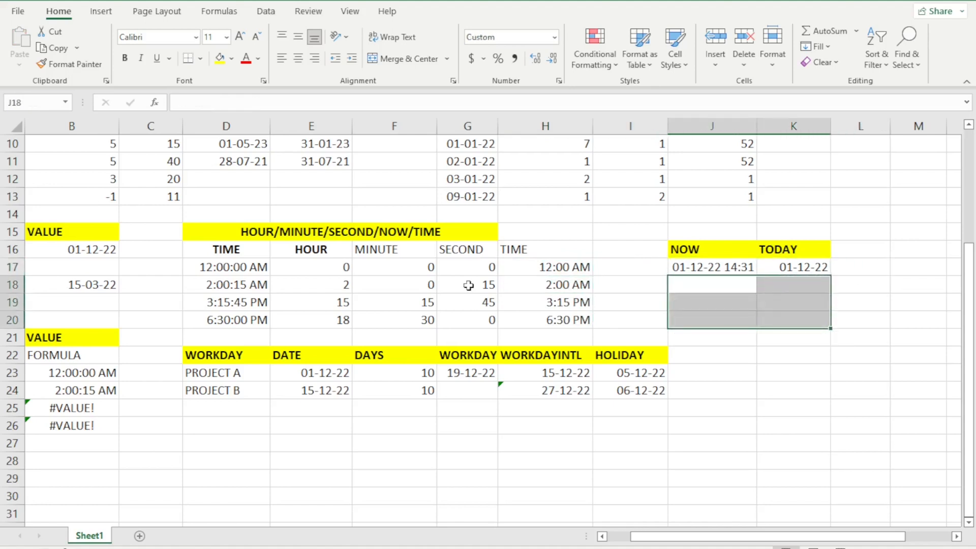
- Enter =NOW() in J18 to return the current date and time
key(Up)
key(Down)
text(=)
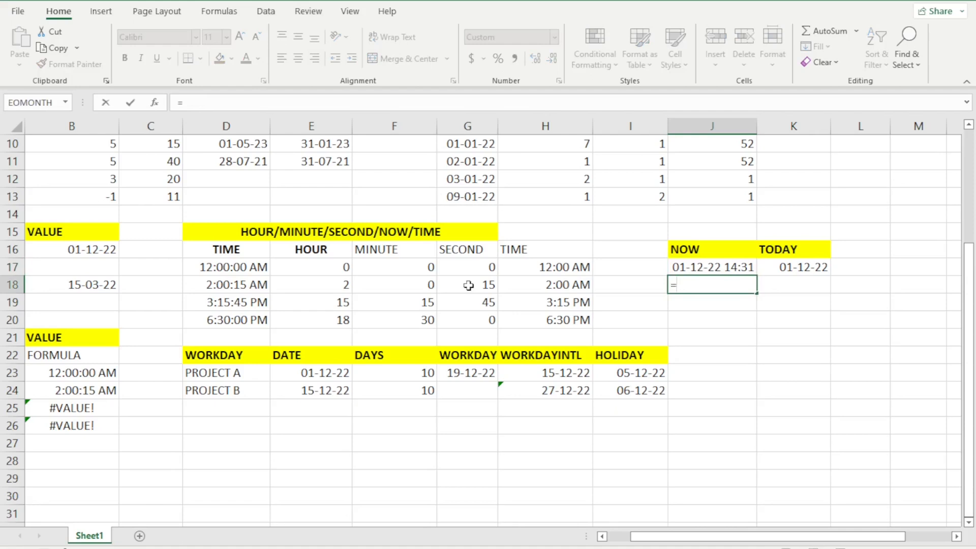
text(NOW())
key(Return)
key(Up)
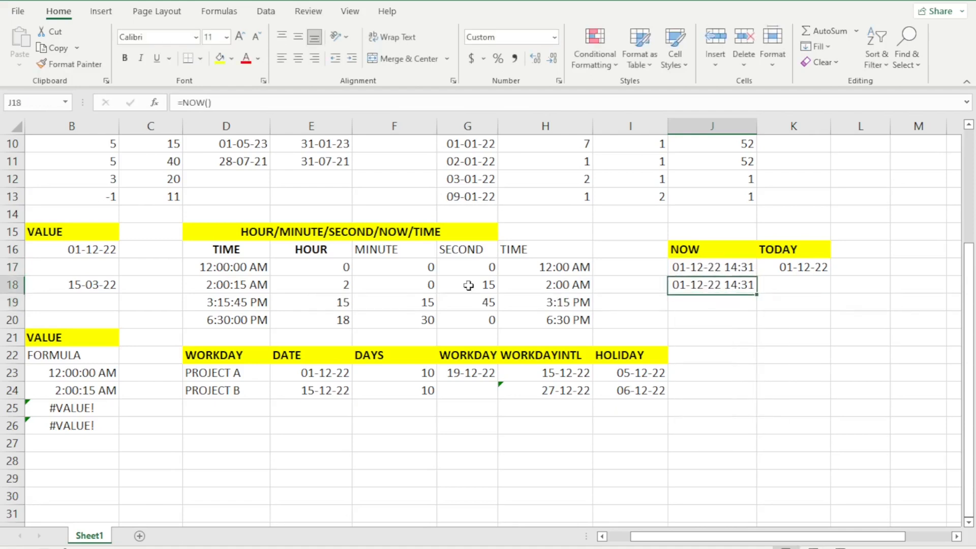
- Compare the NOW results in J17:J18 with the system clock and calendar
key(Down)
key(Up)
key(Up)
key(Down)
key(Up)
key(Down)
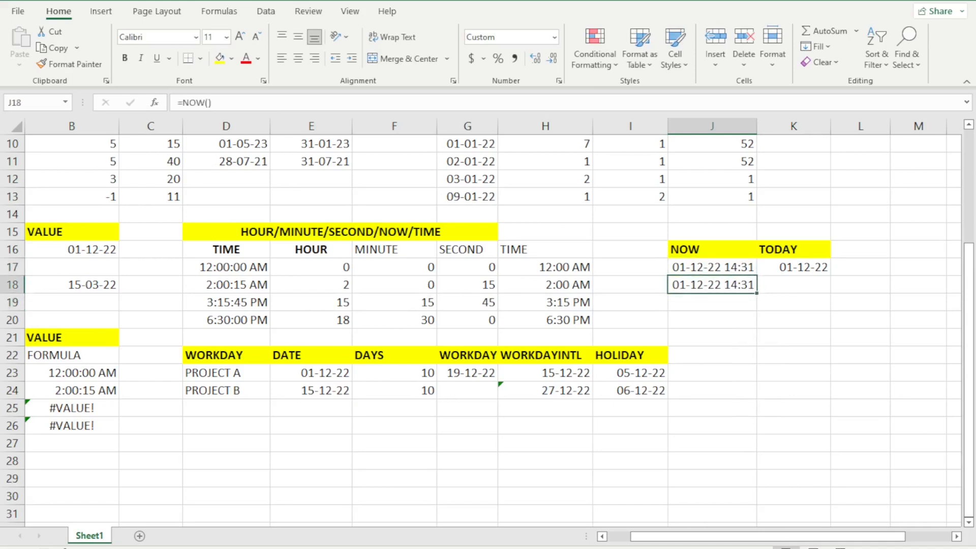
click(933, 548)
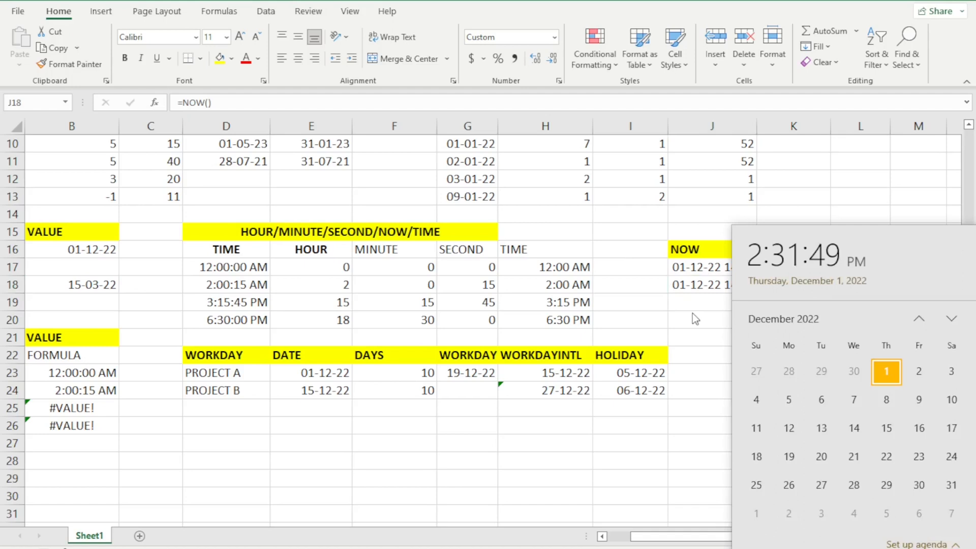
click(725, 280)
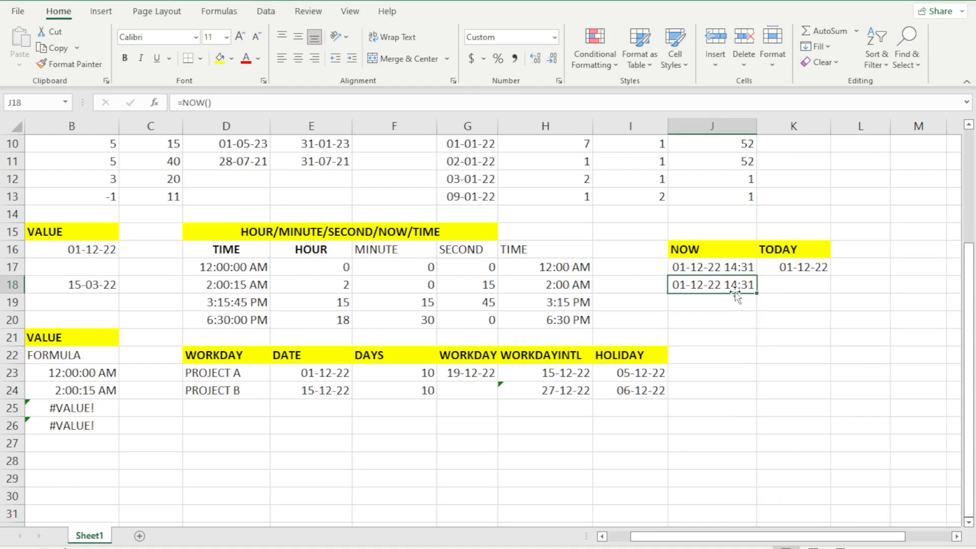
- Enter =TODAY() in K18 to return the current date
click(778, 286)
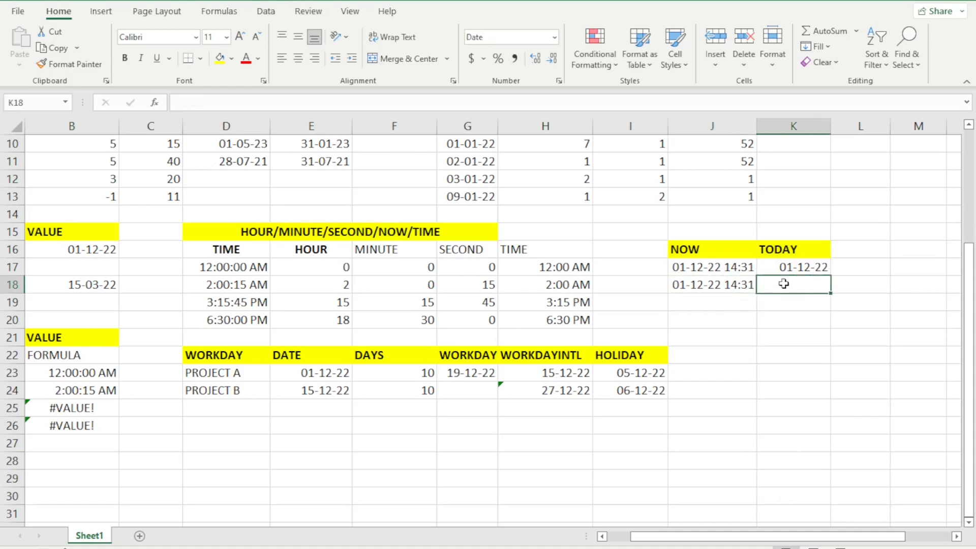
text(=)
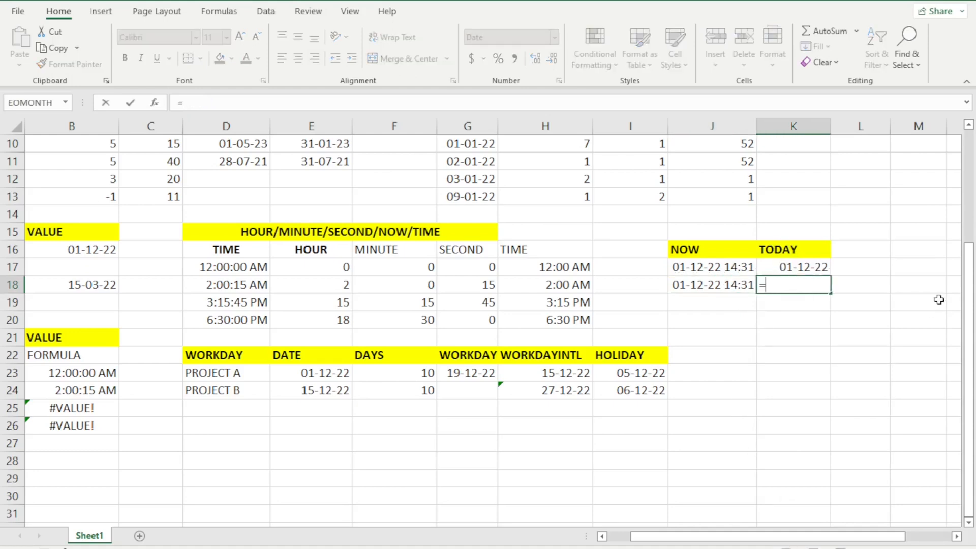
text(tODAY())
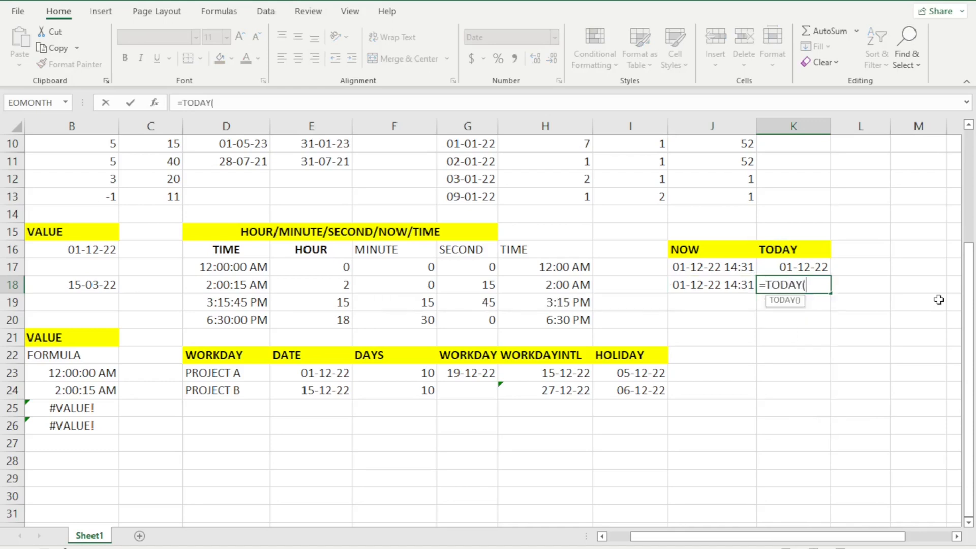
key(Return)
key(Up)
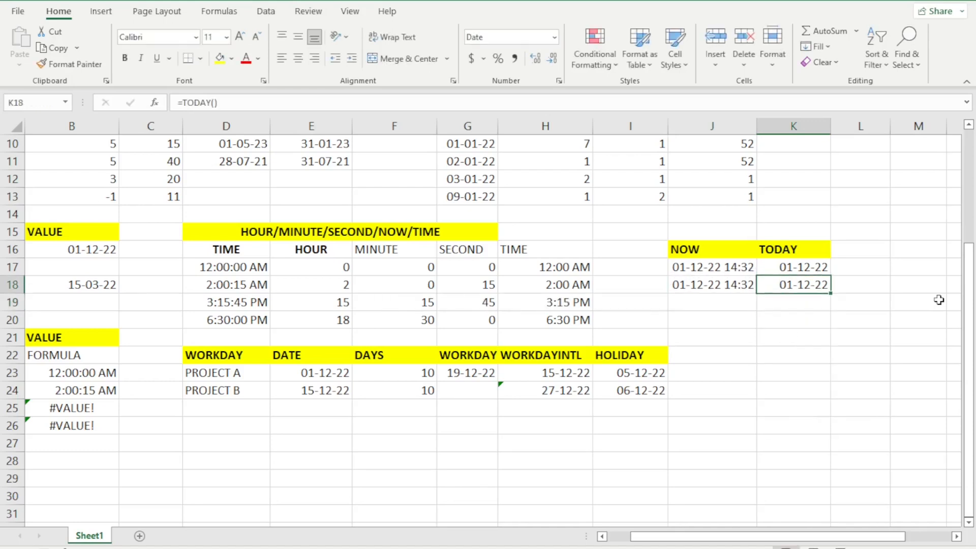
- Examine the column A entries of the DATE VALUE and TIME VALUE tables to compare text entries with real dates and times
key(Left)
key(Left)
key(Left)
key(Left)
key(Left)
key(Left)
key(Left)
key(Left)
key(Left)
key(Left)
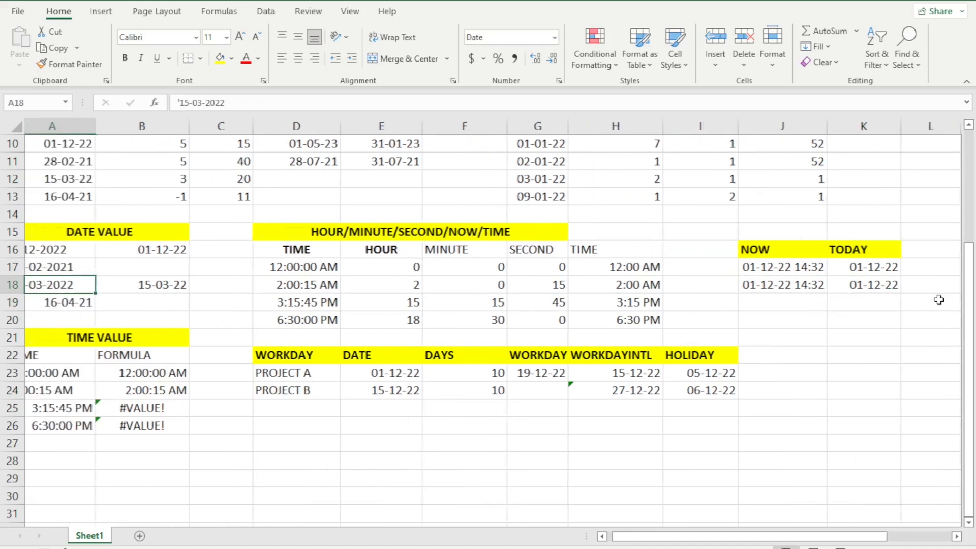
key(Down)
key(Down)
key(Down)
key(Down)
key(Down)
key(Down)
key(Down)
key(Down)
key(Down)
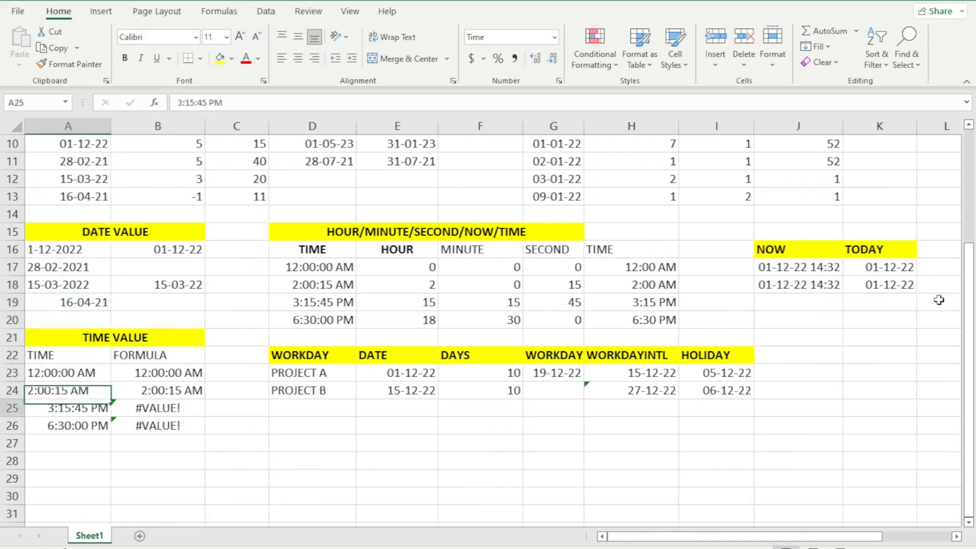
key(Up)
key(Up)
key(Up)
key(Up)
key(Up)
key(Up)
key(Up)
key(Up)
key(Up)
key(Up)
key(Up)
key(Up)
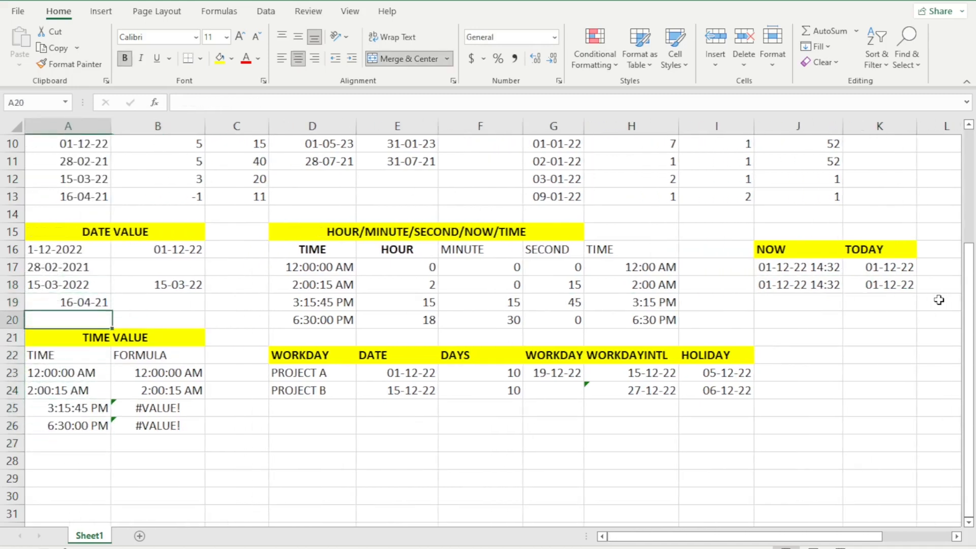
key(Down)
key(Down)
key(Down)
key(Down)
key(Down)
key(Down)
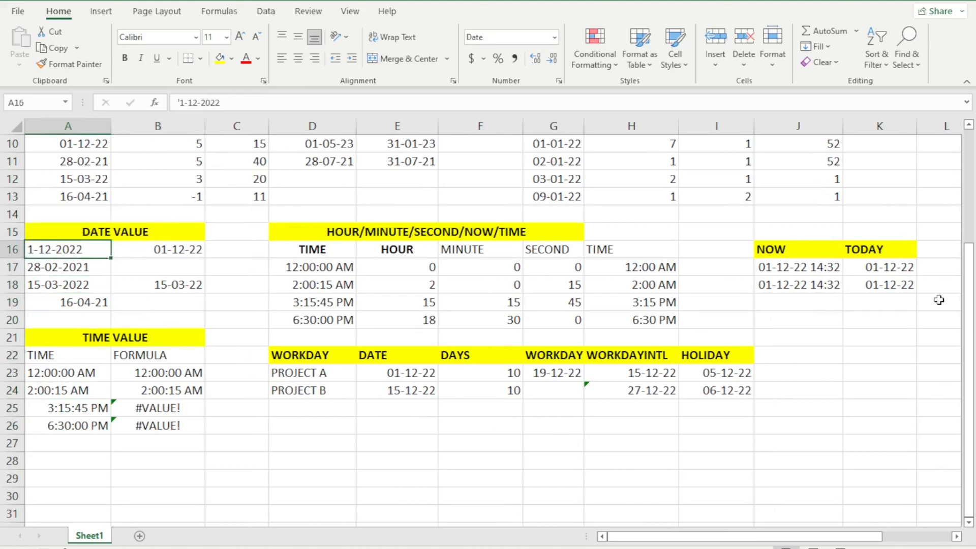
key(Down)
key(Up)
key(Up)
key(Up)
key(Up)
key(Up)
key(Up)
key(Down)
key(Down)
key(Down)
key(Down)
key(Down)
key(Down)
key(Down)
key(Down)
key(Down)
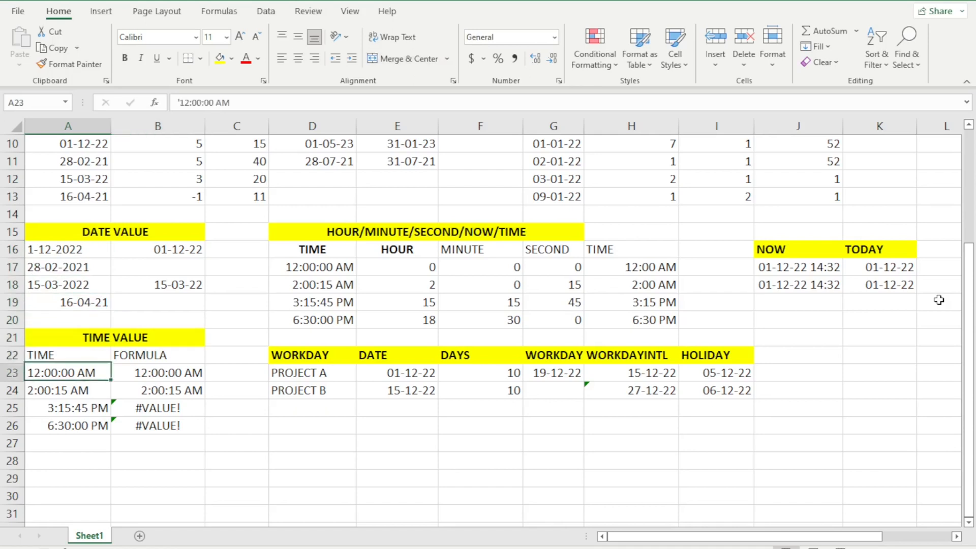
- Convert the time in A25 to text by adding a leading apostrophe
key(F2)
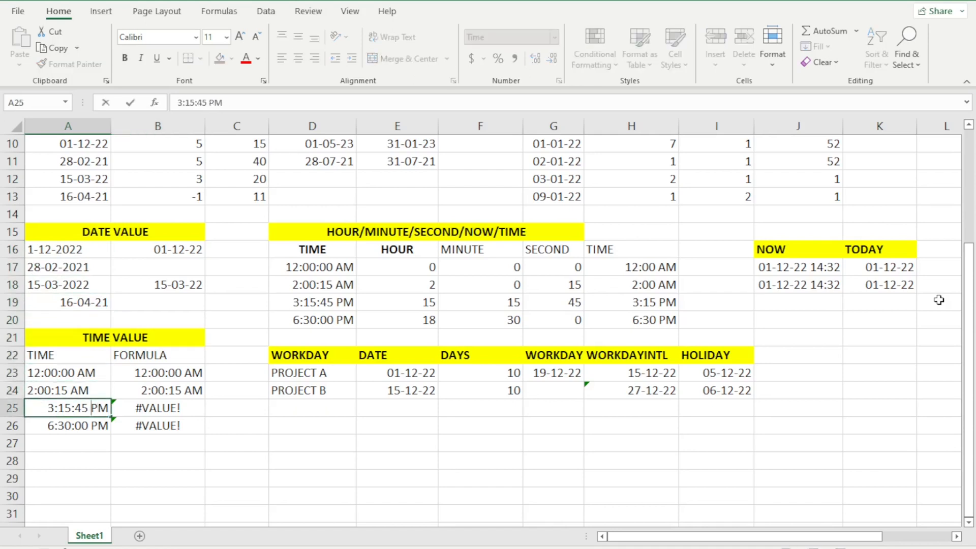
key(Home)
text(')
key(Return)
- Clear the TIMEVALUE formulas from B25:B26
key(Up)
key(Right)
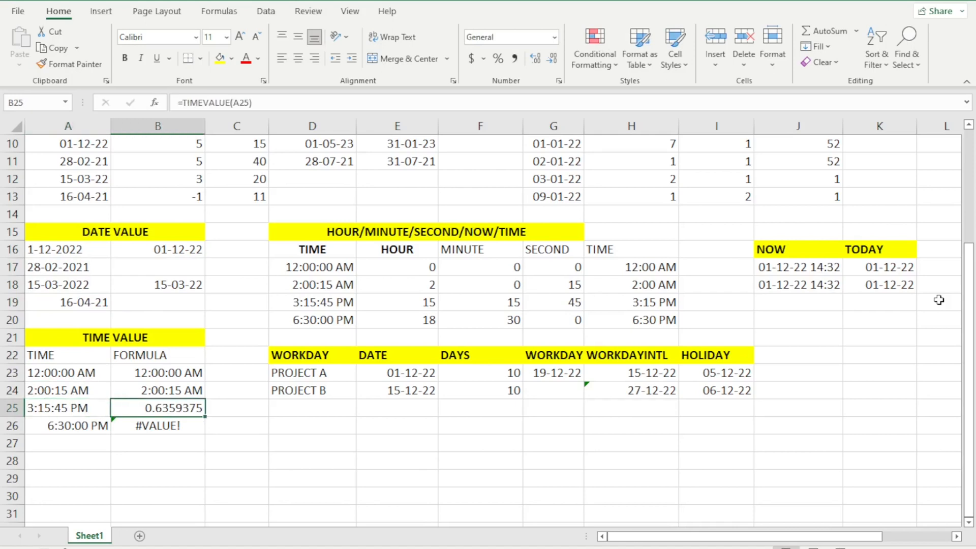
key(shift+Down)
key(Delete)
key(Up)
key(Down)
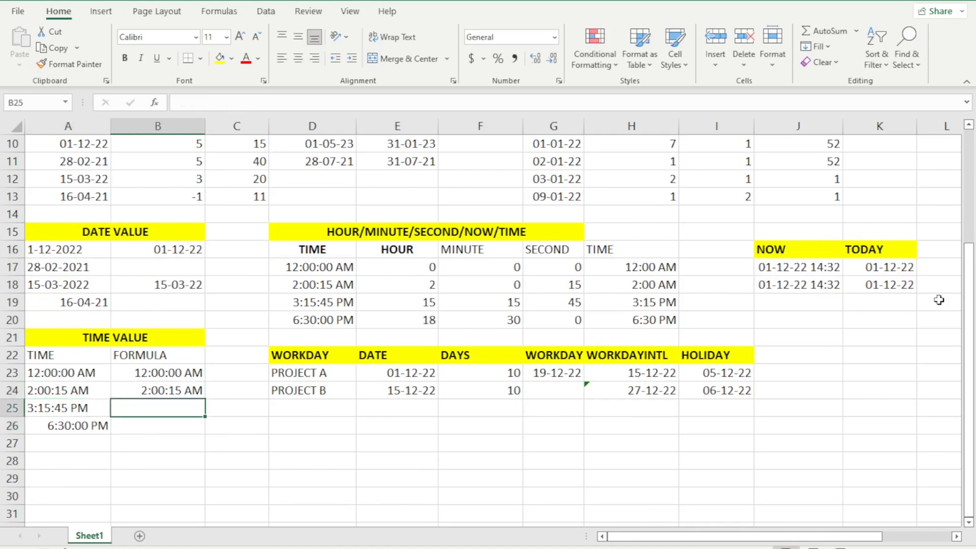
- Enter =TIMEVALUE(A25) in B25 to convert the text time to a time value
text(=TIMEV)
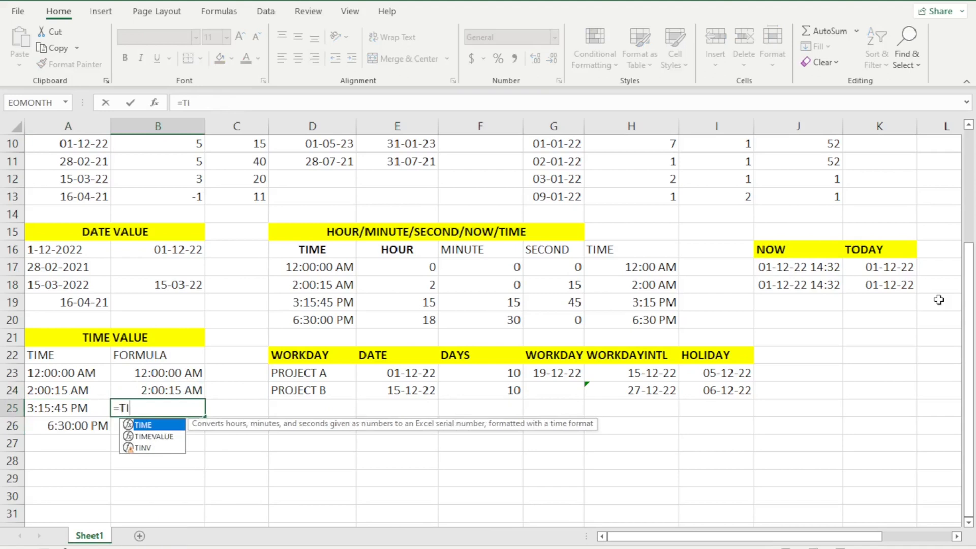
key(Tab)
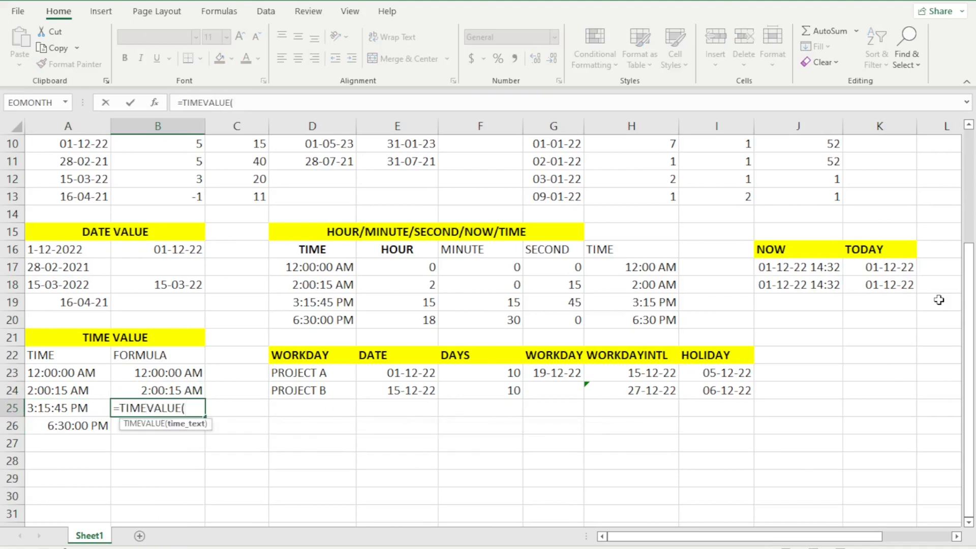
click(82, 408)
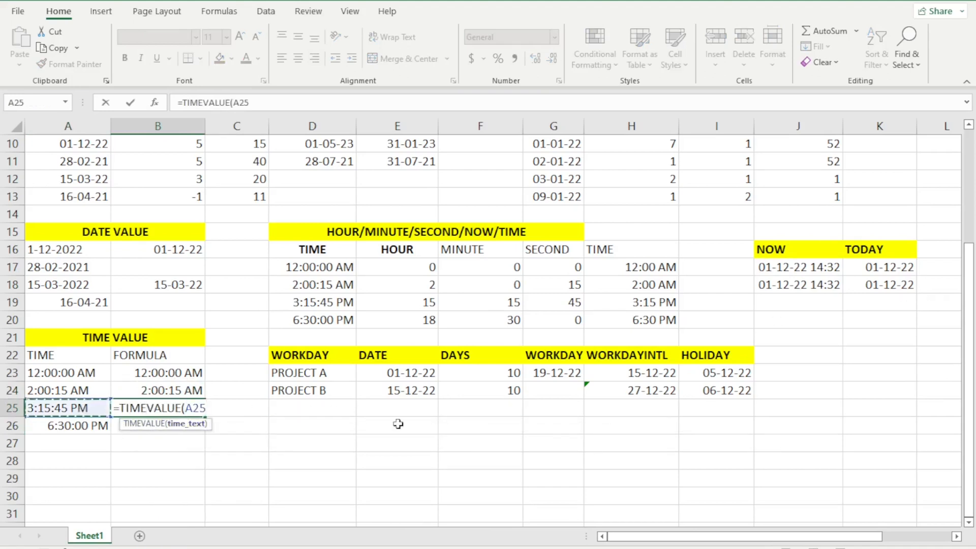
text())
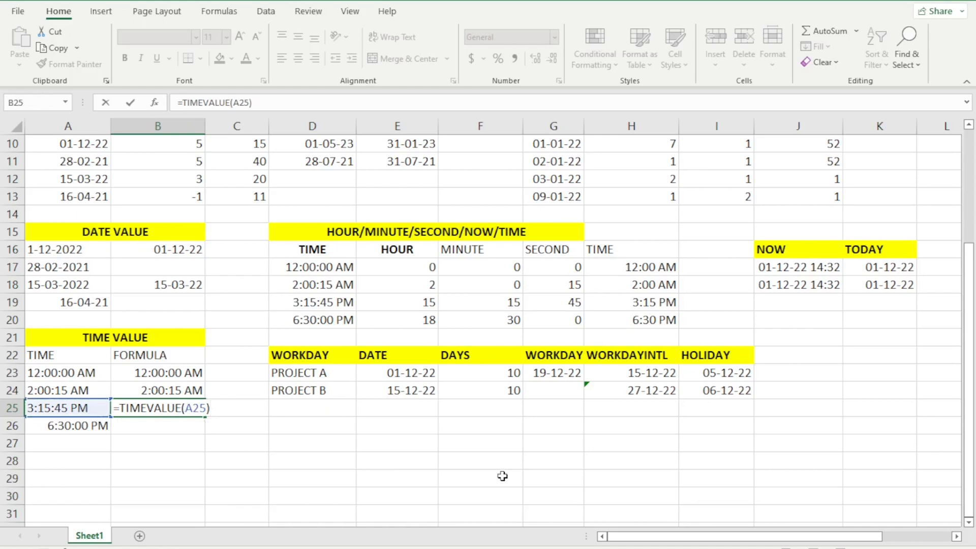
key(Return)
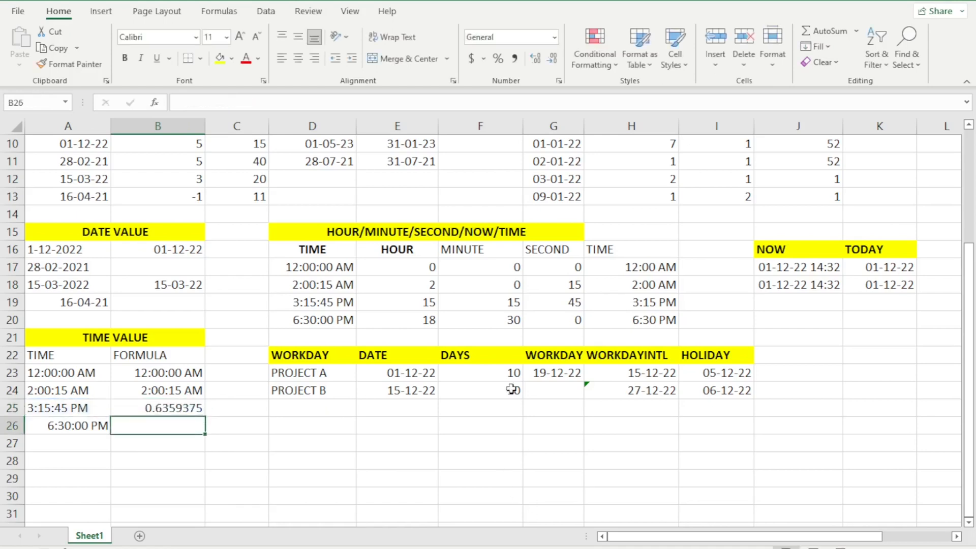
- Apply the Time number format to the TIMEVALUE result in B25
click(155, 410)
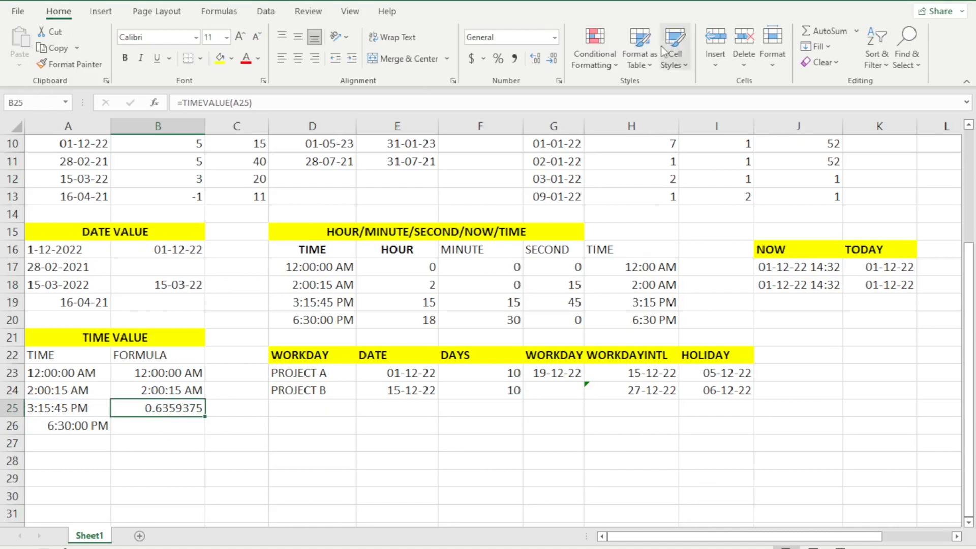
click(554, 37)
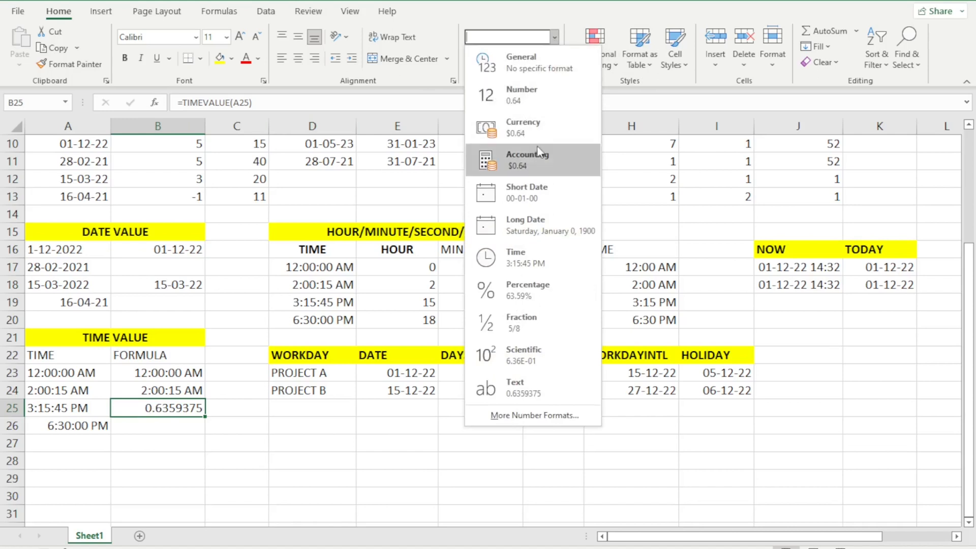
click(532, 266)
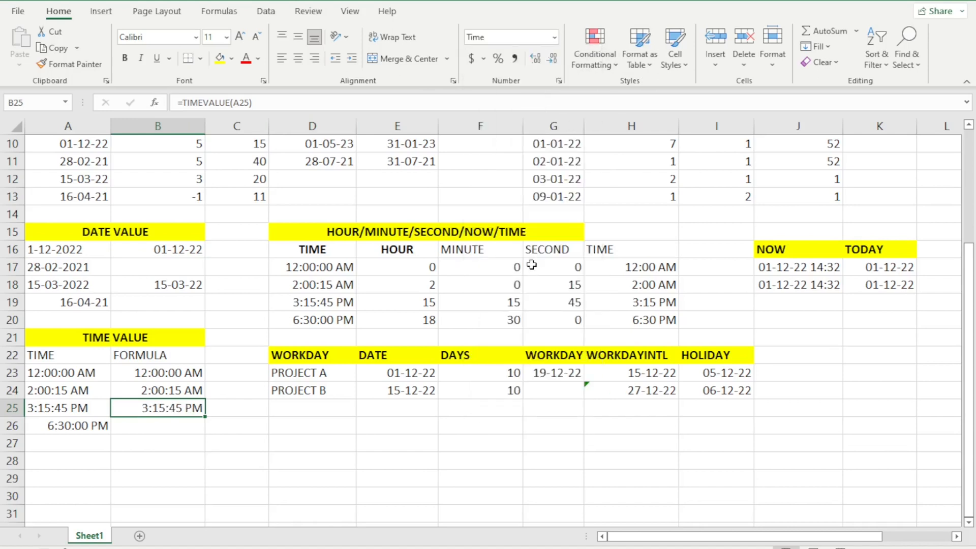
- Copy the TIMEVALUE formula from B25 into B26
key(ctrl+c)
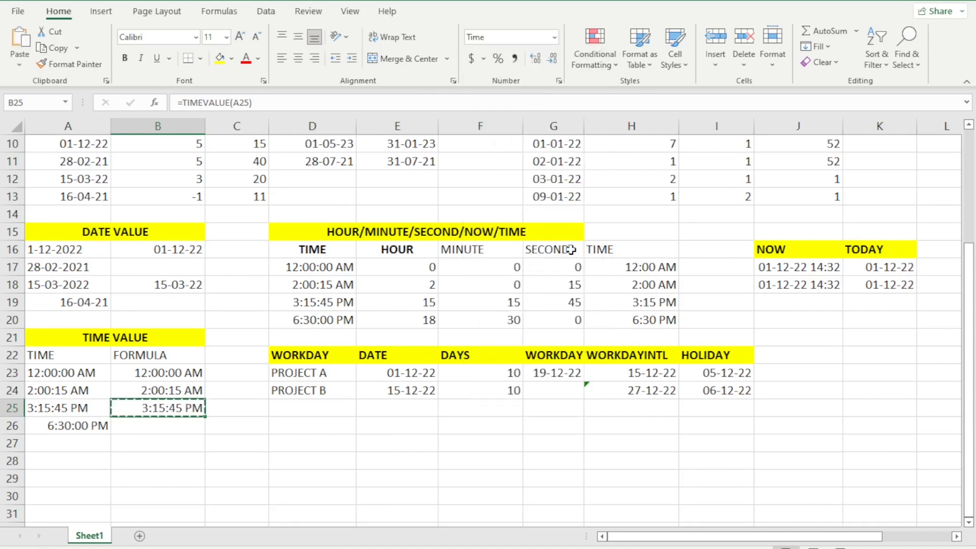
key(shift+Down)
key(Return)
- Check the TIMEVALUE formulas in B23:B26 against the time entries in column A
key(Left)
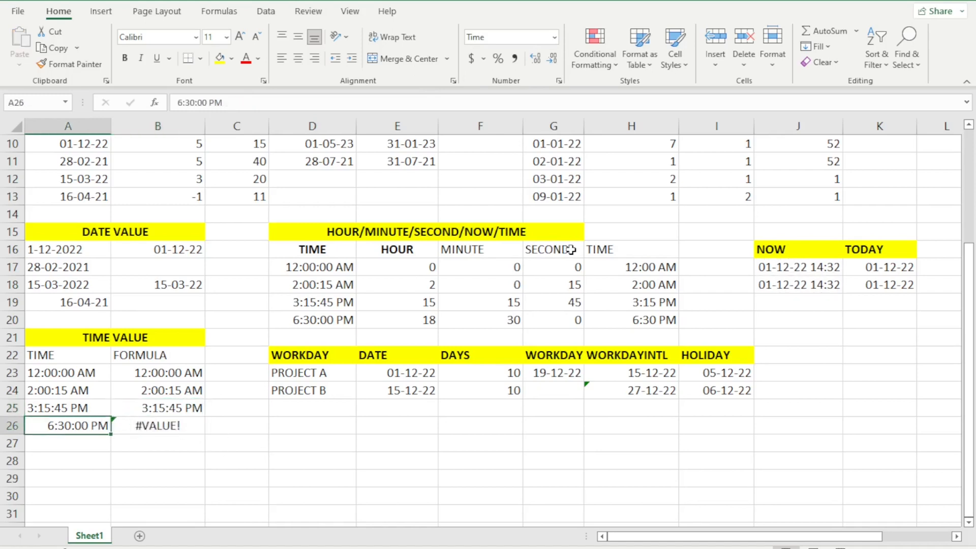
key(Right)
key(Up)
key(Down)
key(Left)
key(Right)
key(Up)
key(Up)
key(Up)
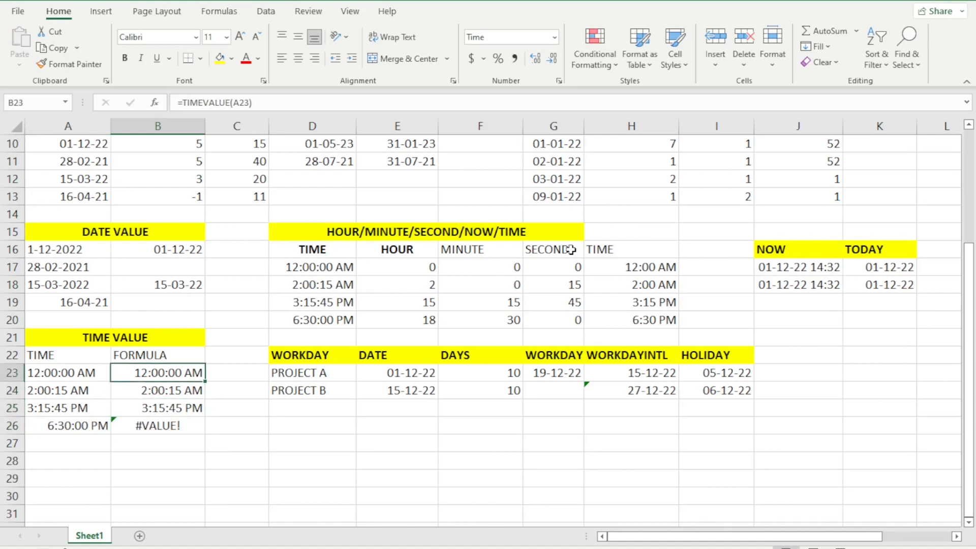
- Examine the headings of the WORKDAY table and its WORKDAY and WORKDAYINTL columns
key(Right)
key(Right)
key(Right)
key(Up)
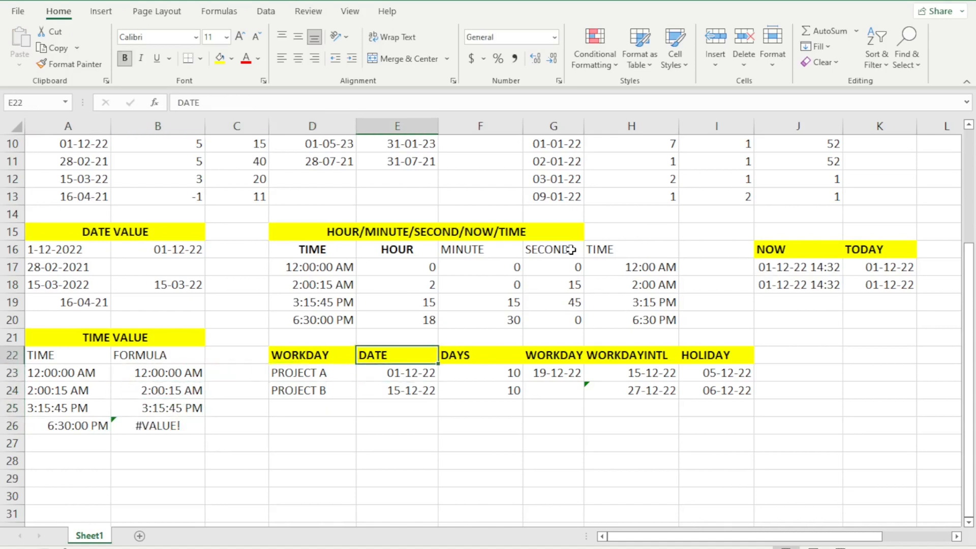
key(Right)
key(Right)
key(Right)
key(Left)
key(Right)
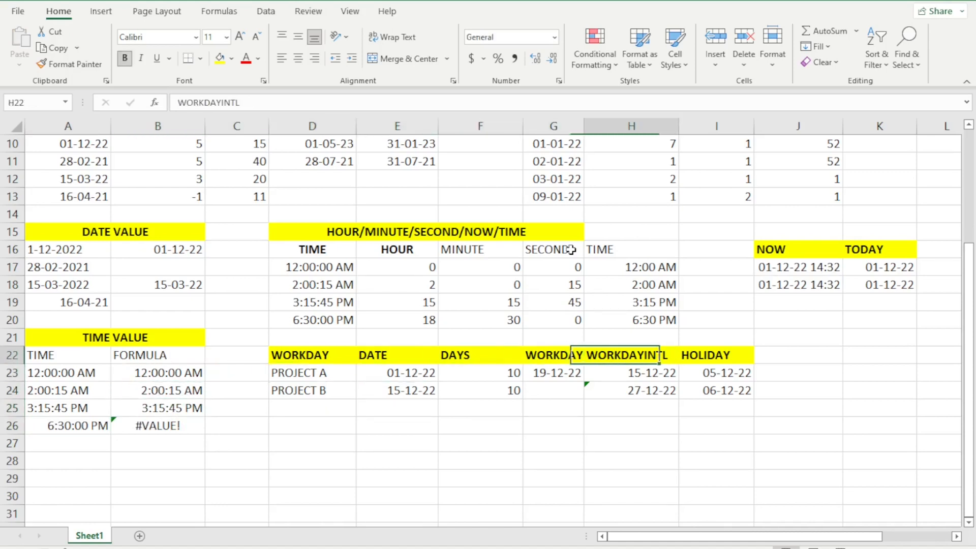
key(Left)
key(Right)
key(Down)
key(Left)
key(Up)
key(Down)
- Examine the project names, start dates and number of days for Project A and Project B
key(Left)
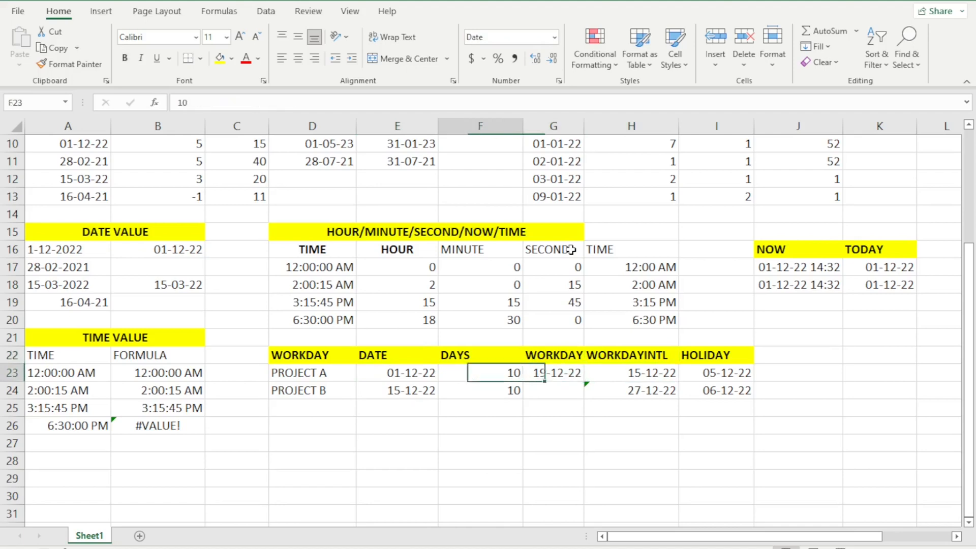
key(Left)
key(Left)
key(Down)
key(Up)
key(Down)
key(Up)
key(Right)
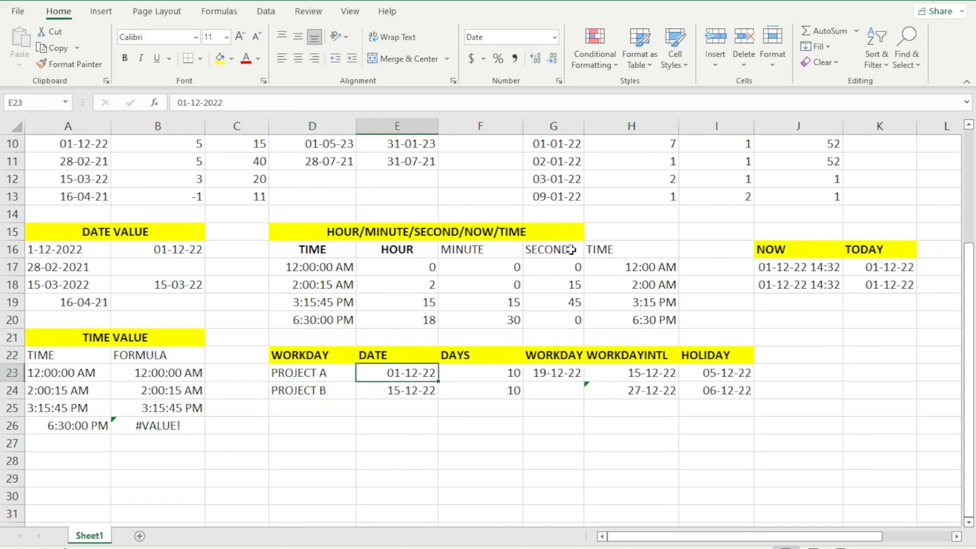
key(Down)
key(Up)
key(Right)
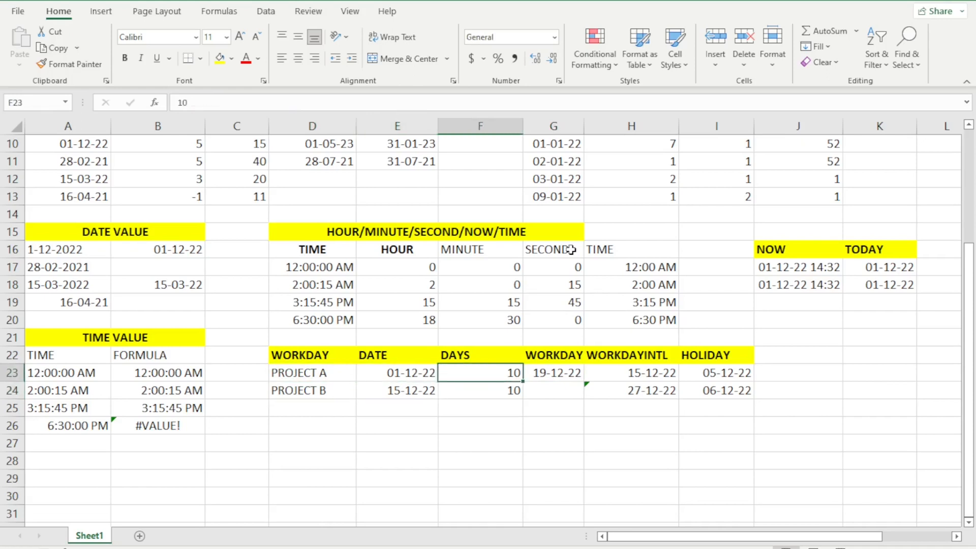
- Clear the existing WORKDAY result for Project A in G23
key(Left)
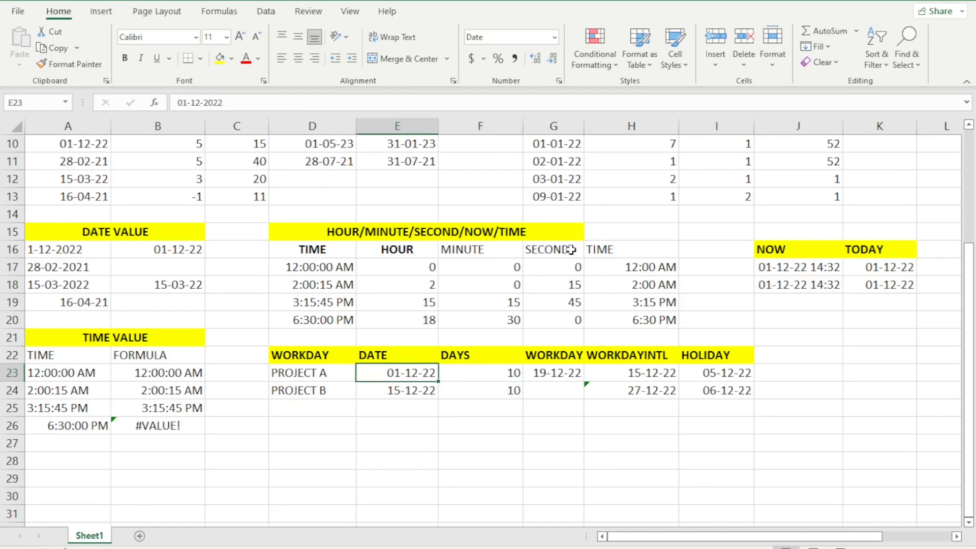
key(Right)
key(Left)
key(Right)
key(Right)
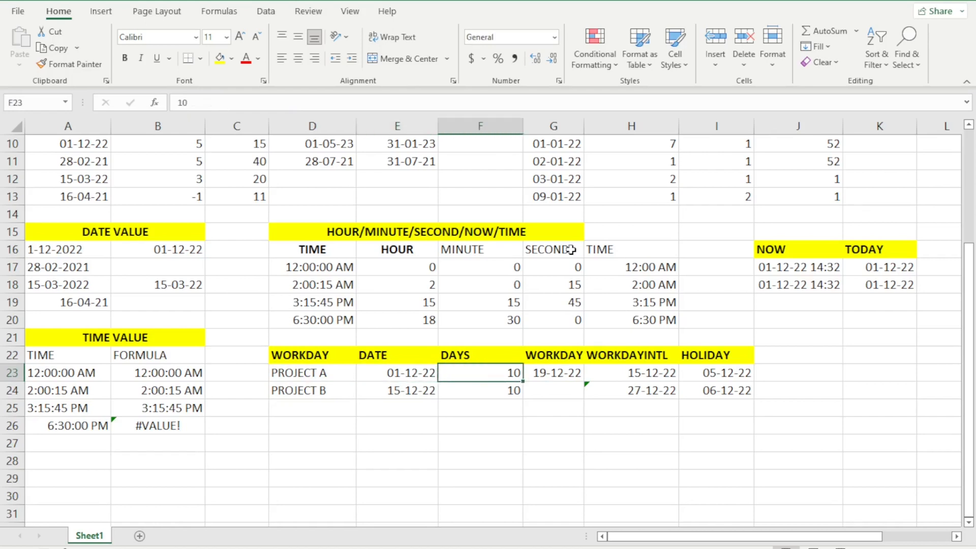
key(Delete)
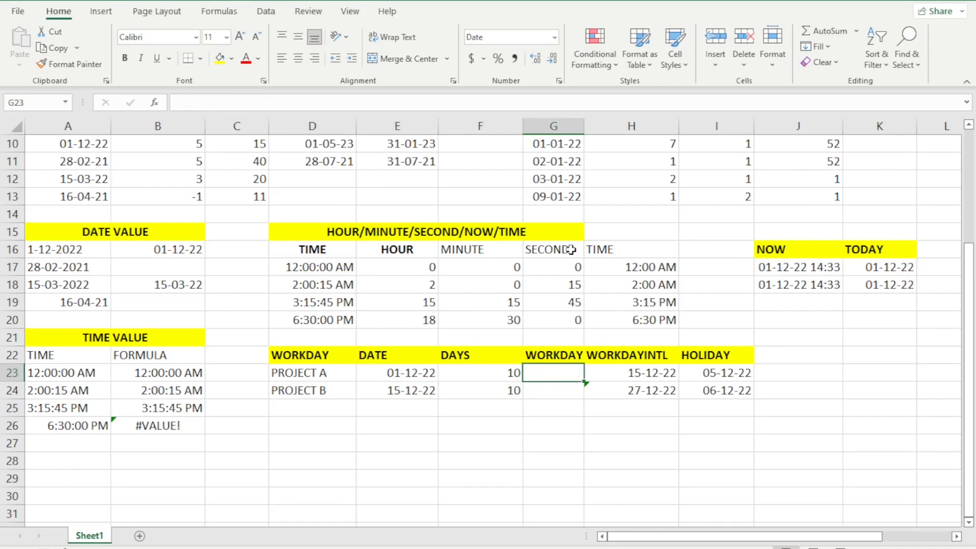
- Enter =WORKDAY(E23,F23) in G23 to calculate Project A's end date from its start date and days
text(=WORK)
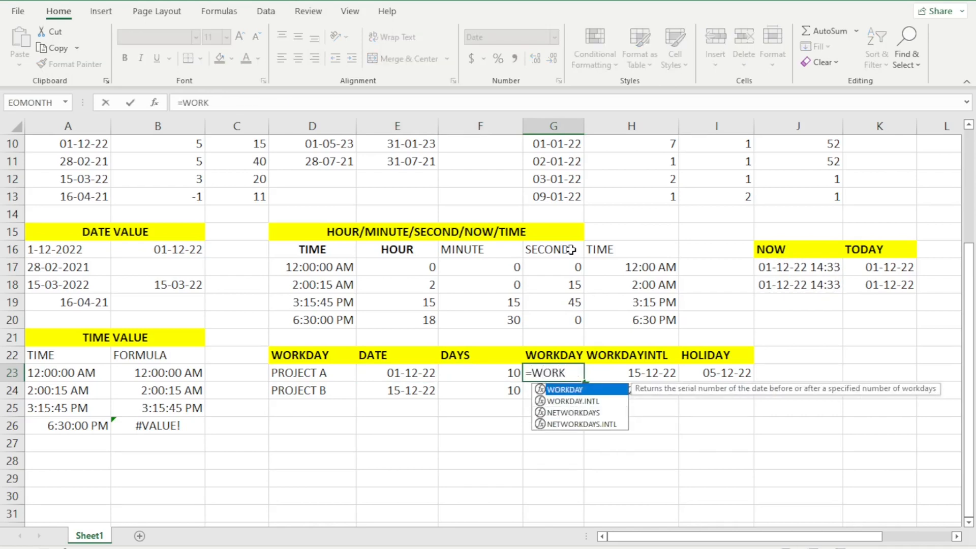
key(Tab)
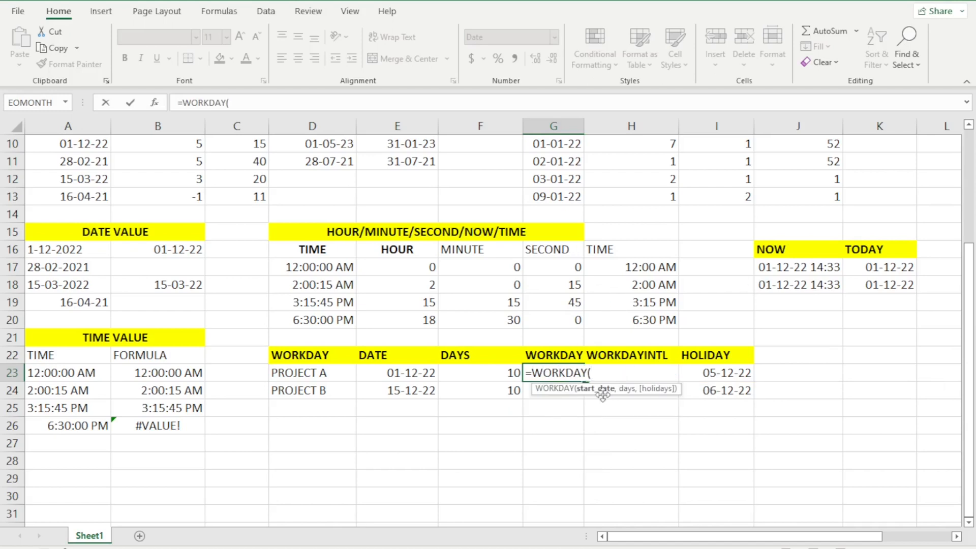
click(396, 374)
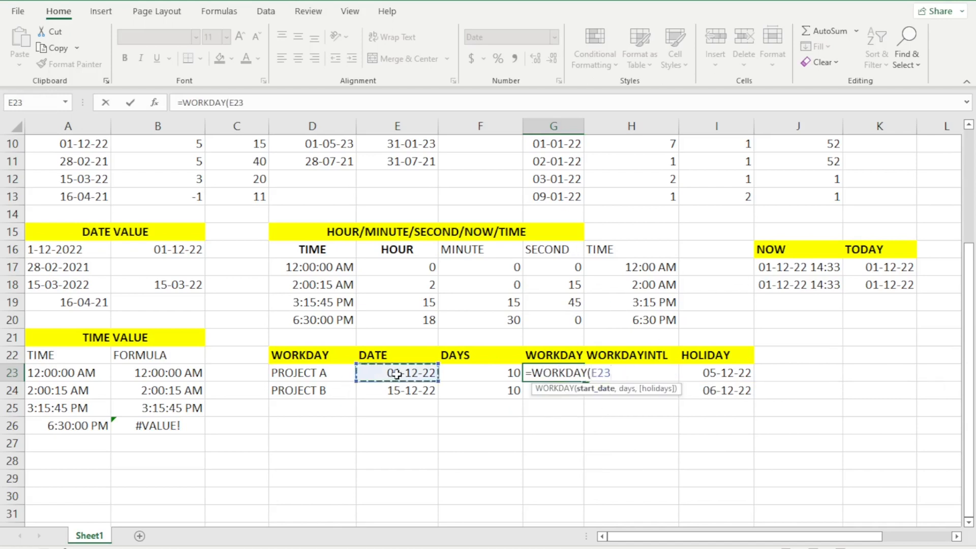
text(,)
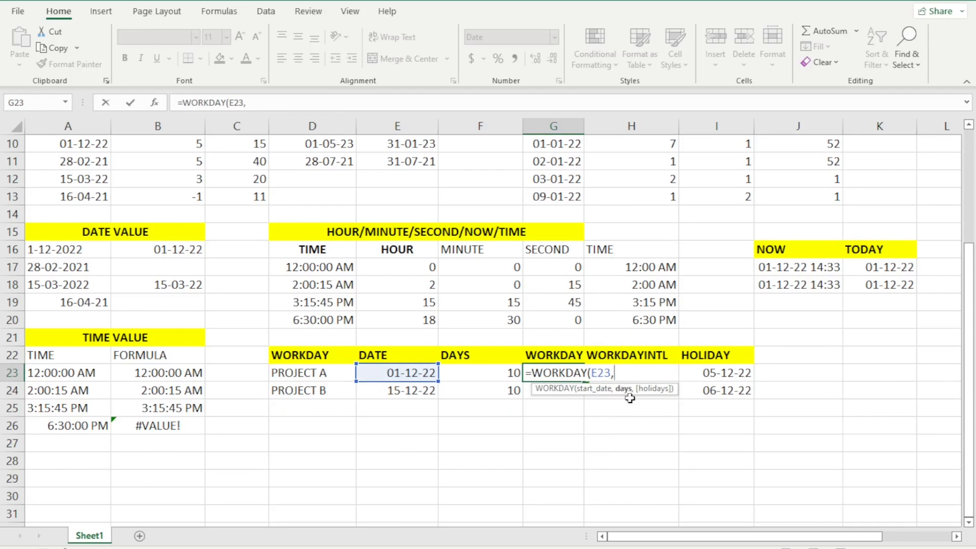
click(484, 371)
text())
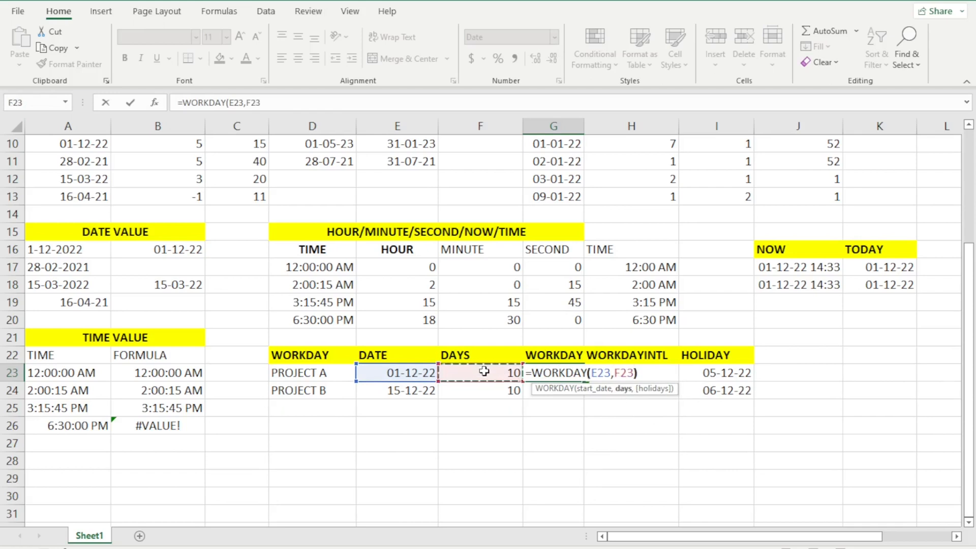
key(Return)
- Compare the WORKDAY result in G23 with the start date, number of days and the December 2022 calendar
key(Up)
key(Left)
key(Left)
key(Right)
key(Right)
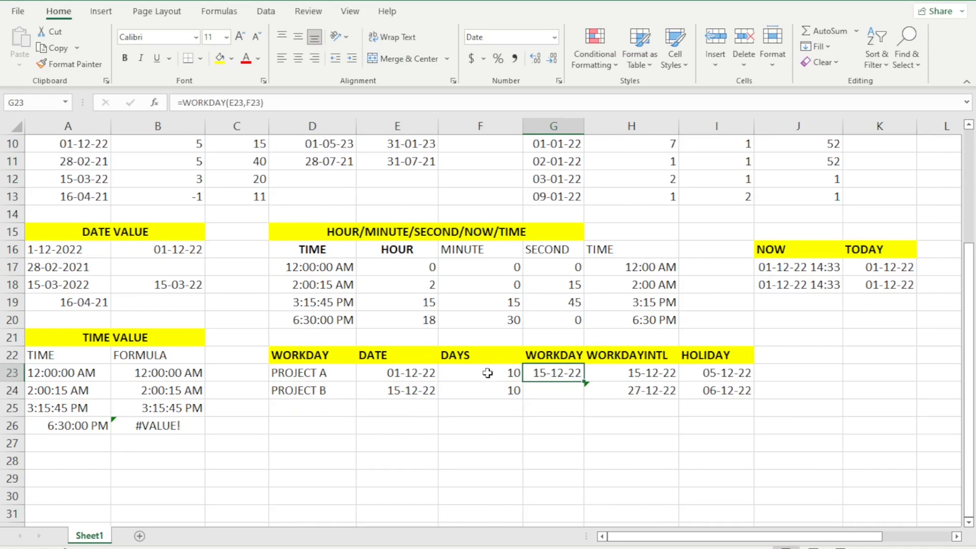
click(948, 548)
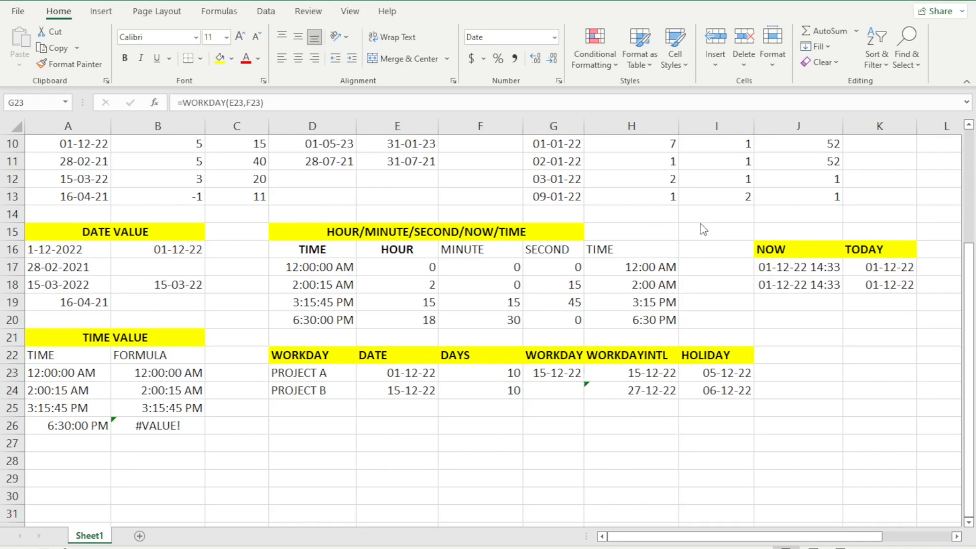
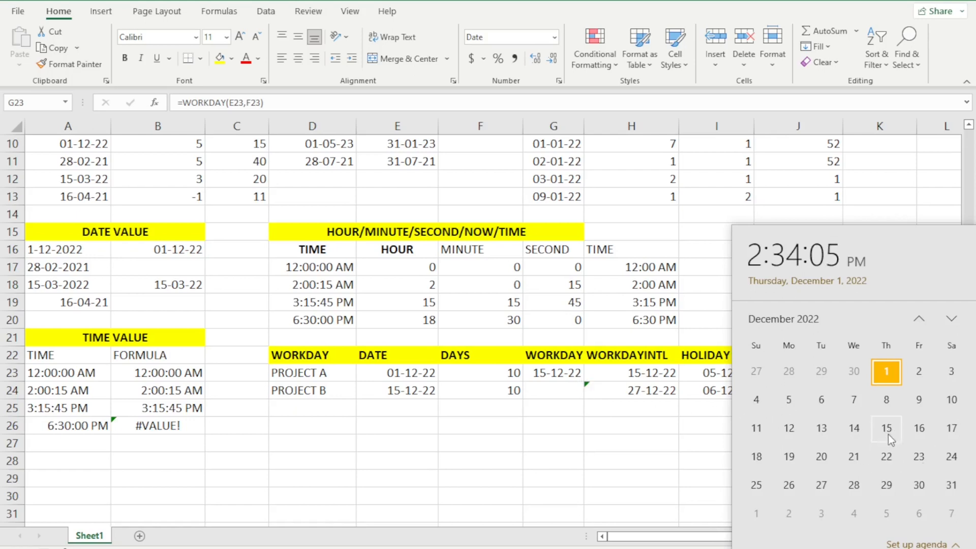
- Add the holiday range I23:I24 as the third argument of the WORKDAY formula in G23
click(561, 375)
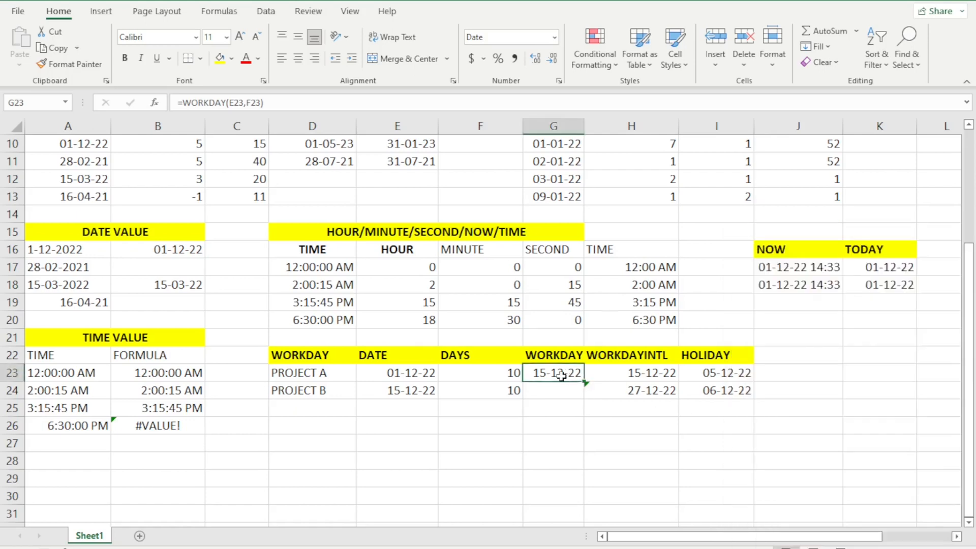
double_click(562, 375)
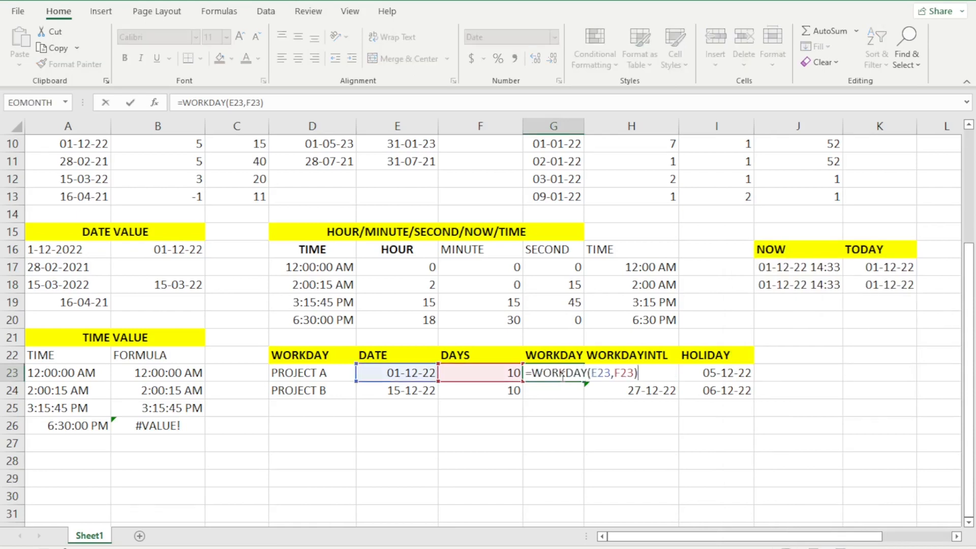
key(Left)
text(,)
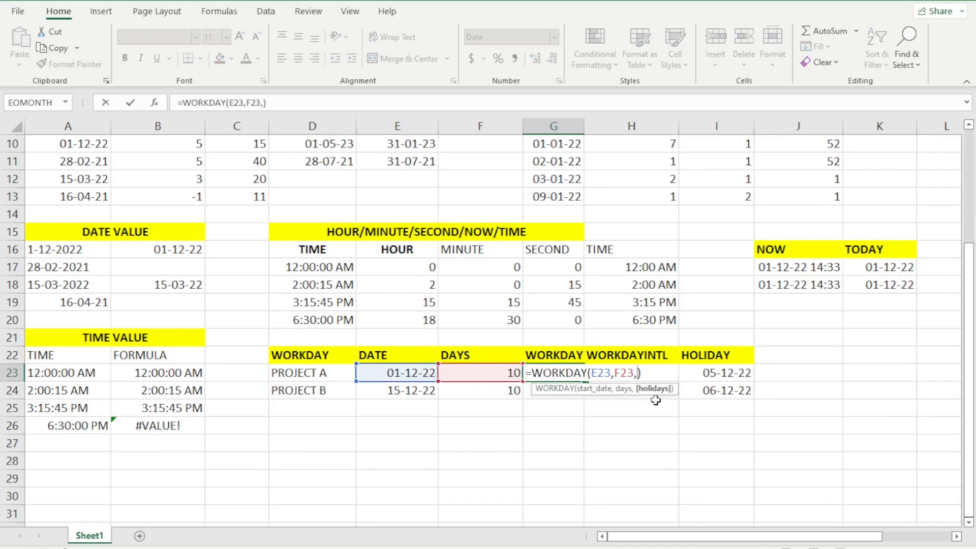
drag(732, 379, 720, 392)
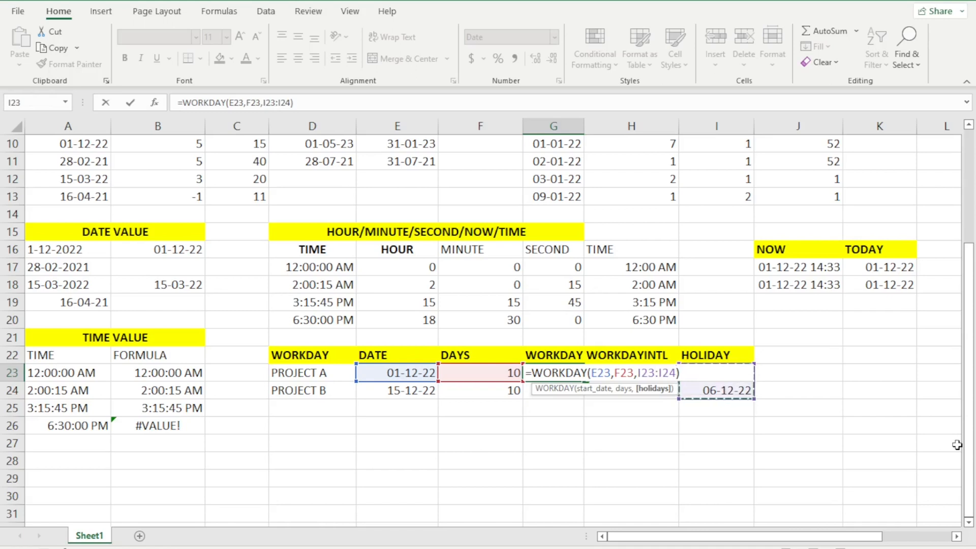
key(Return)
- Copy the WORKDAY formula from G23 into G24 for Project B
key(Up)
key(ctrl+c)
key(shift+Down)
key(ctrl+v)
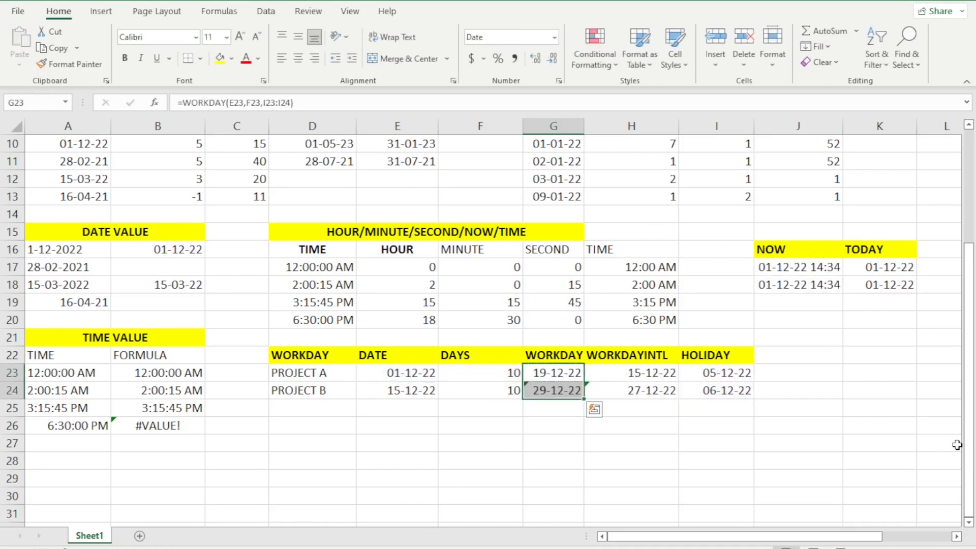
- Check Project A's holiday-adjusted date against the December 2022 calendar and compare it with the WORKDAYINTL column
click(916, 548)
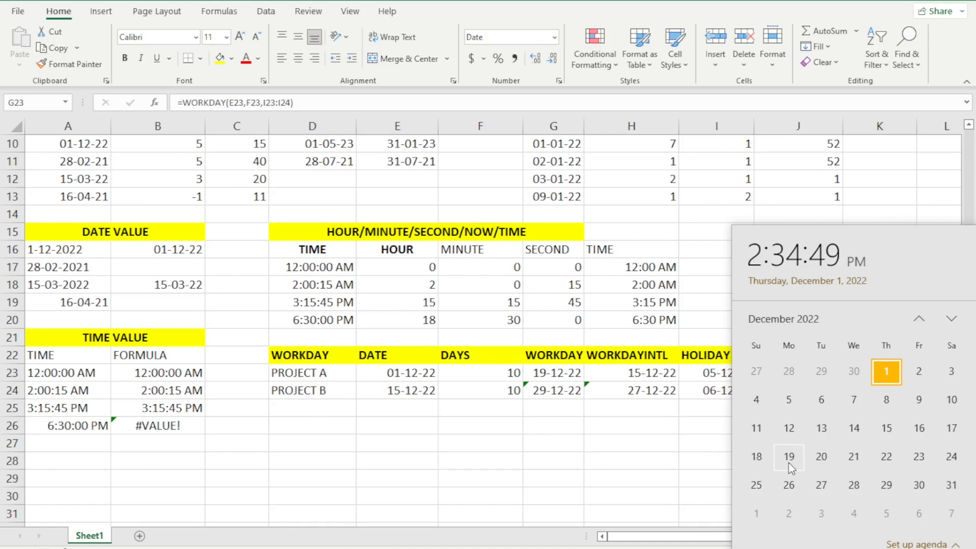
click(550, 383)
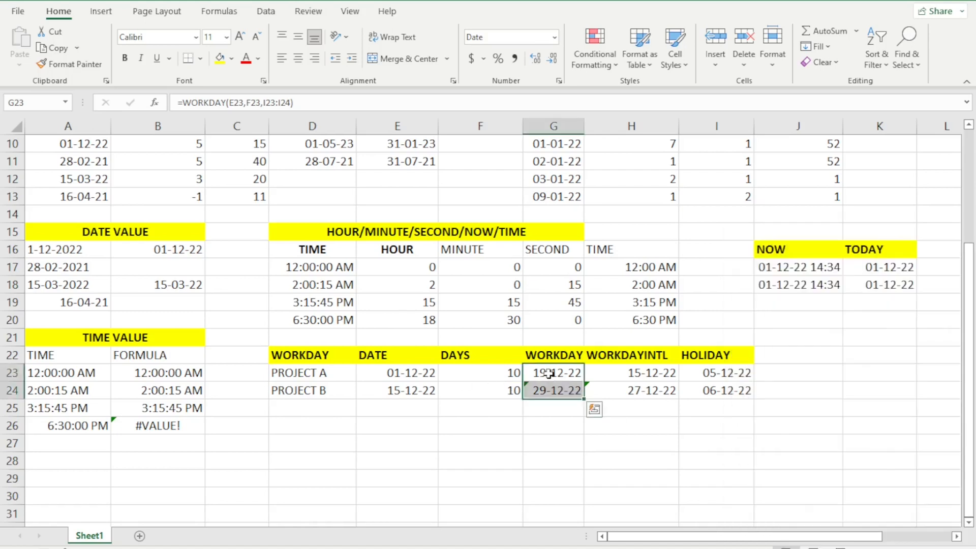
click(553, 372)
click(622, 371)
click(557, 376)
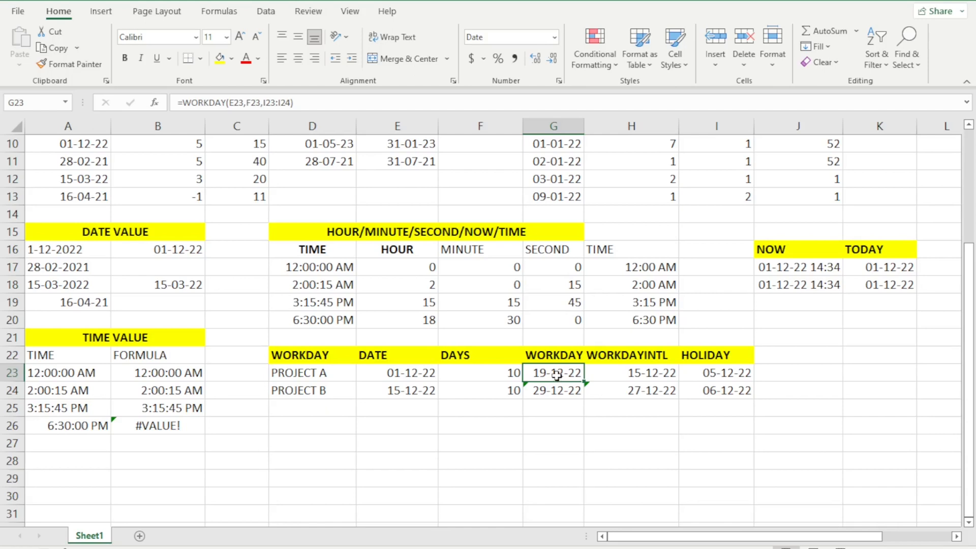
- Clear the existing WORKDAYINTL results in H23:H24
click(635, 376)
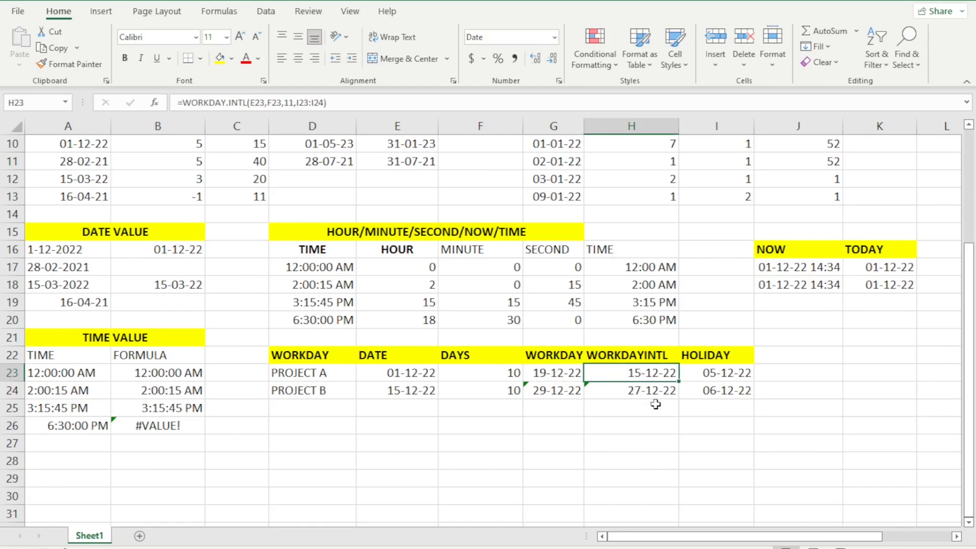
key(shift+Down)
key(Delete)
key(Up)
key(Down)
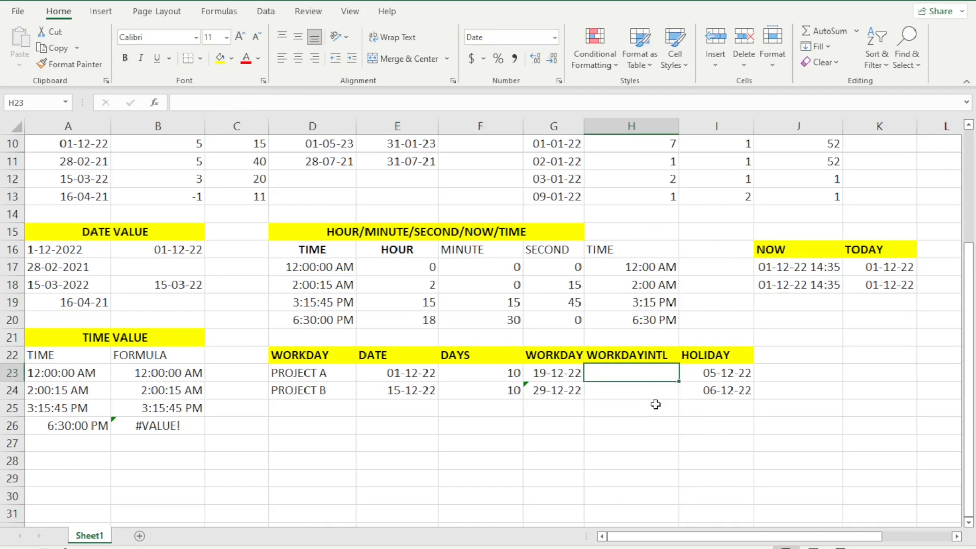
- Enter =WORKDAY.INTL(E23,F23,11) in H23, using weekend option 11 for Sunday only
text(=WORK)
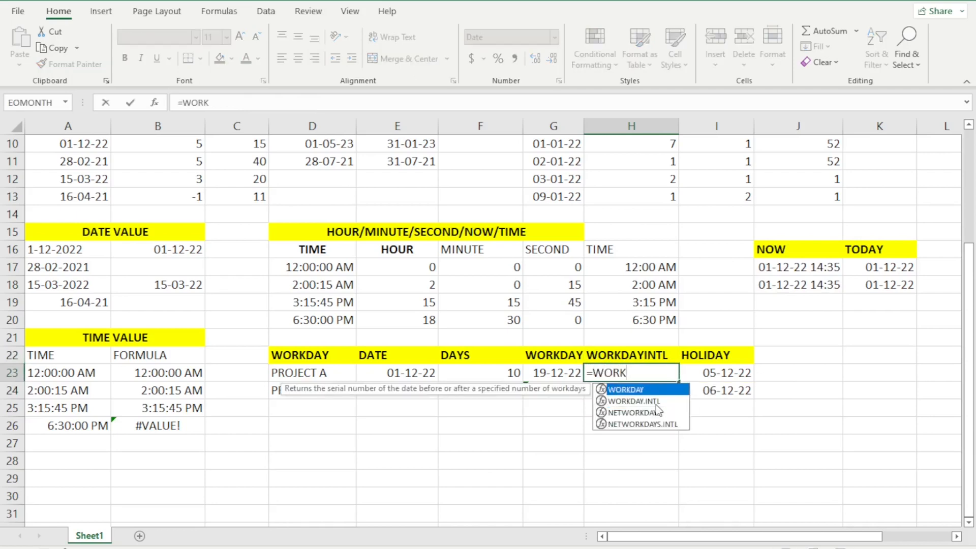
double_click(656, 403)
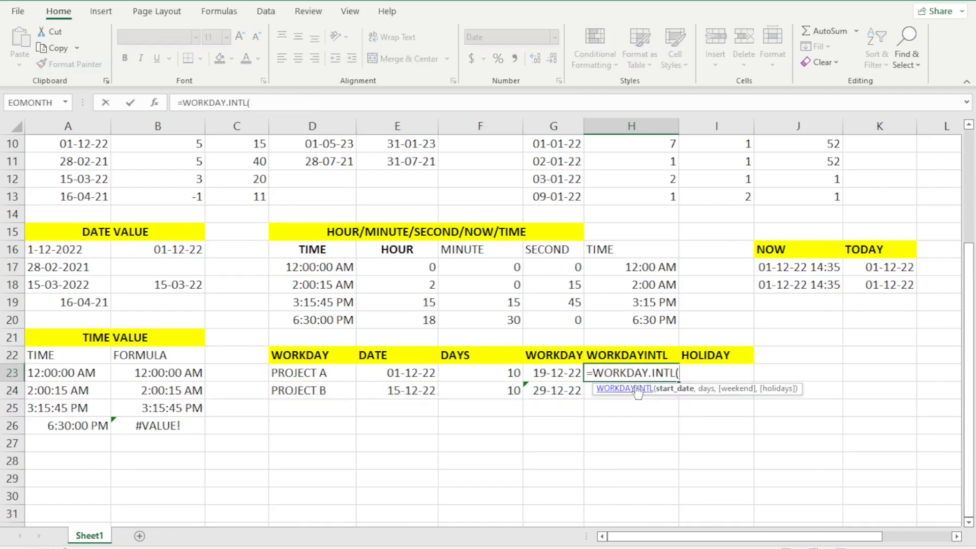
click(388, 375)
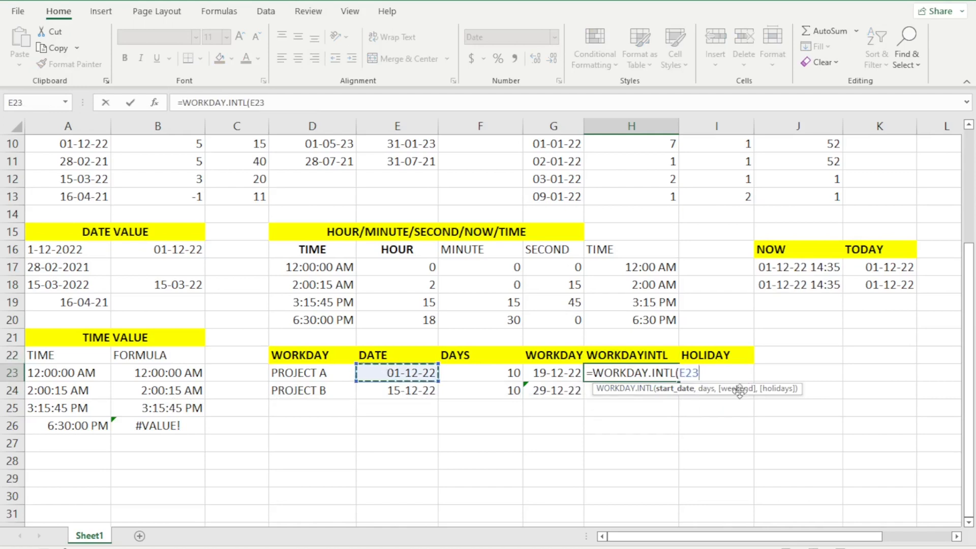
text(,)
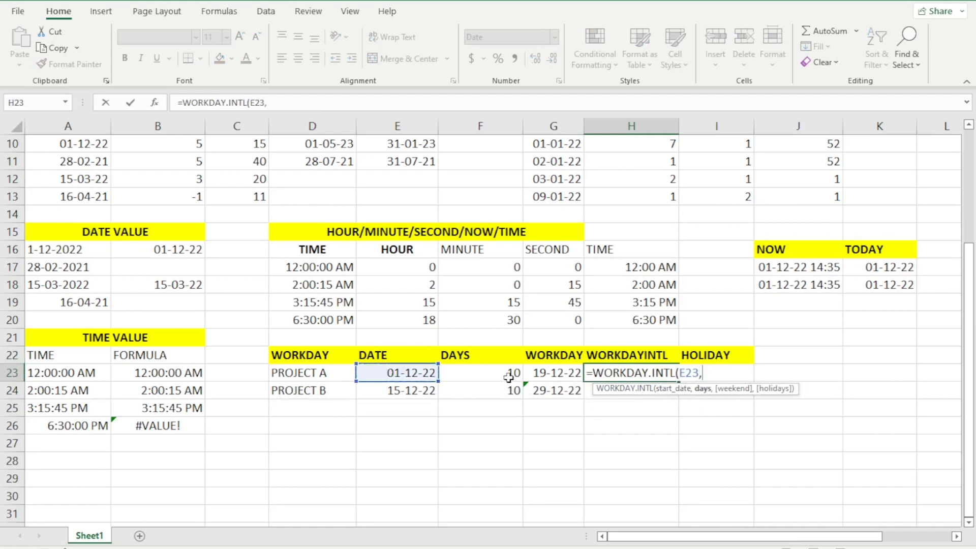
click(504, 374)
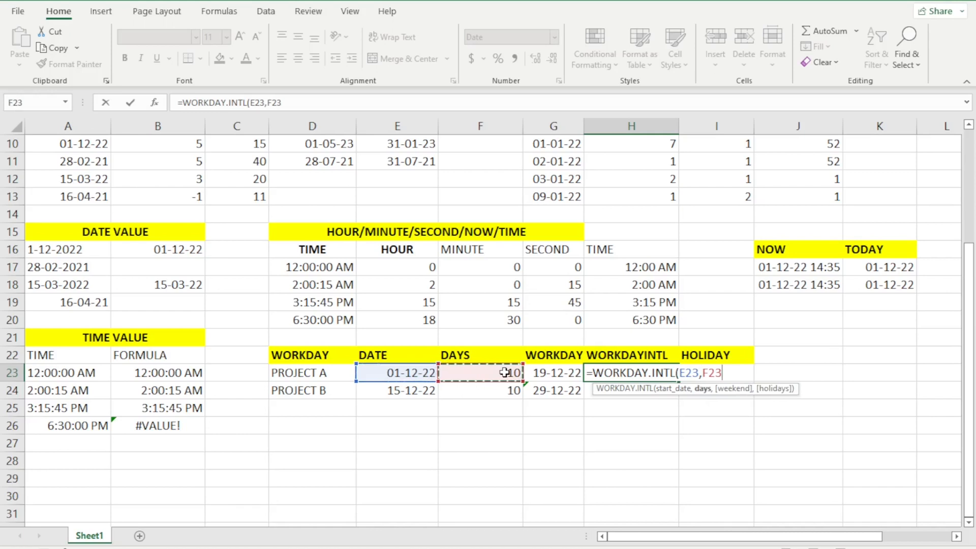
text(,)
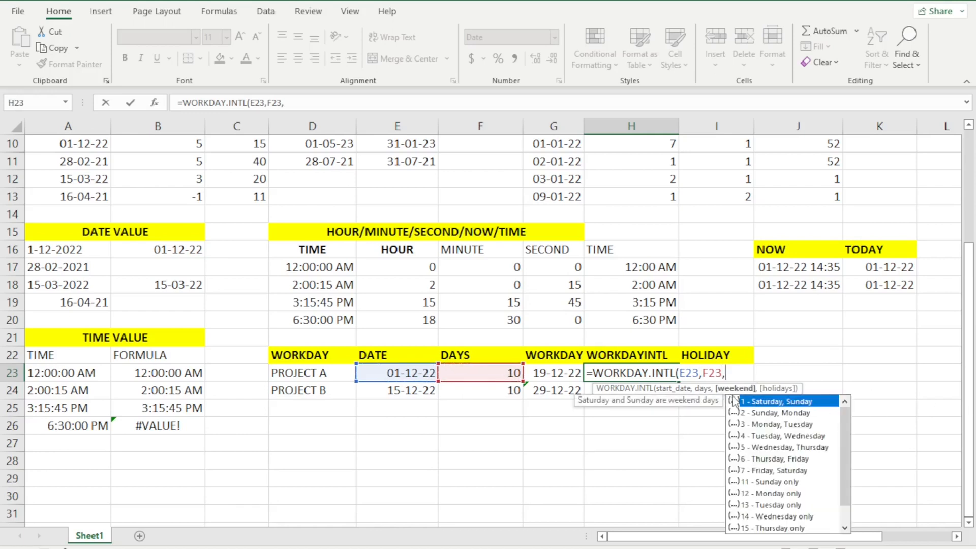
scroll(770, 442, down, 1)
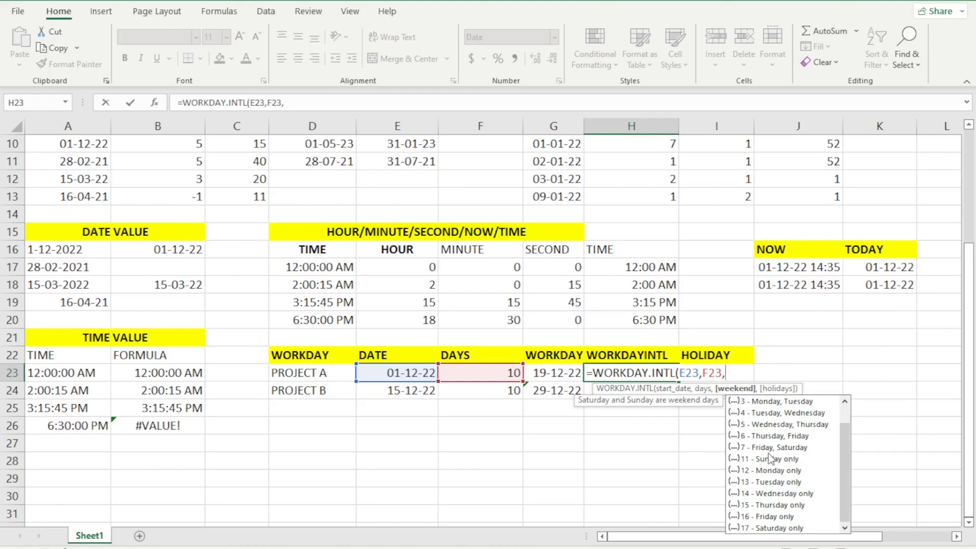
text(11)
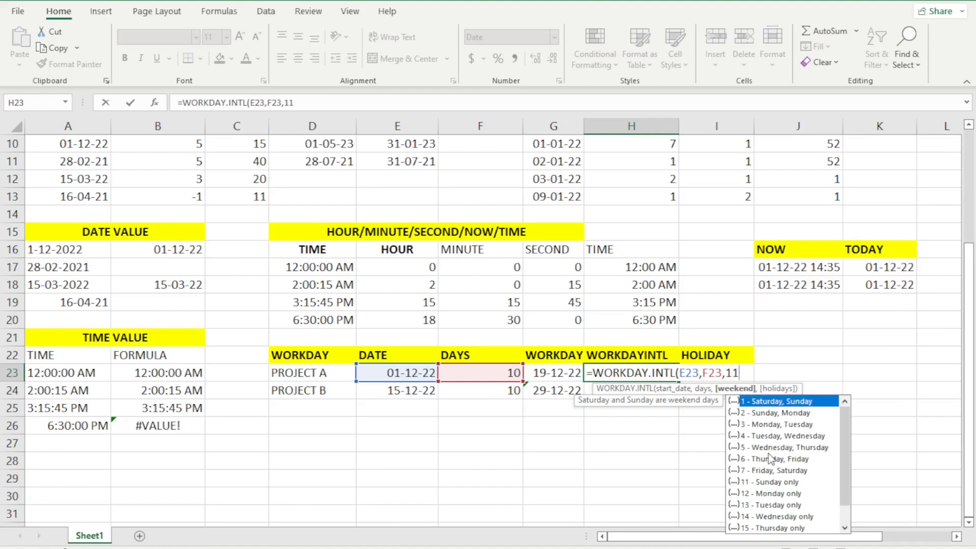
text())
key(Return)
- Compare the WORKDAY.INTL date in H23 with the WORKDAY date in G23 using the December 2022 calendar
key(Up)
key(Left)
key(Right)
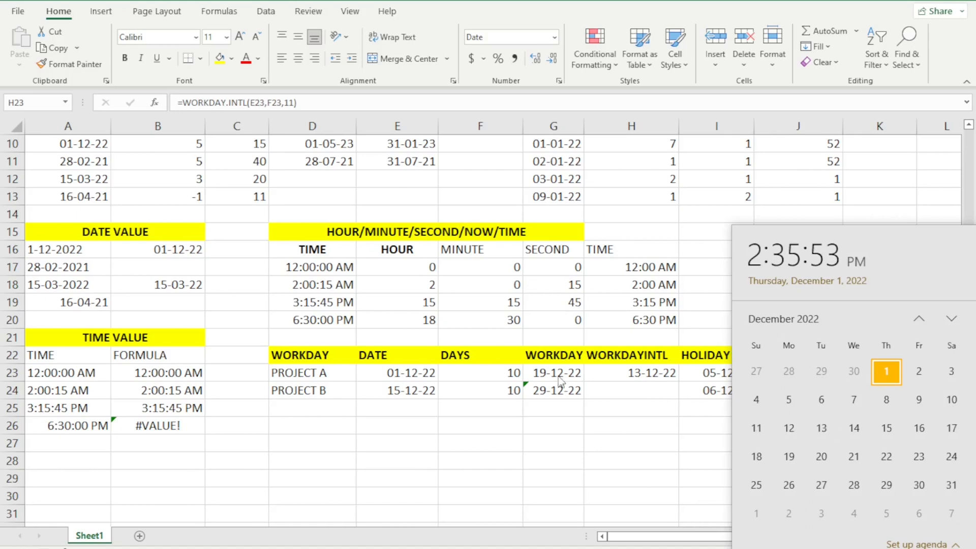
- Add the holiday range I23:I24 as the last argument of the WORKDAY.INTL formula in H23
click(608, 371)
double_click(608, 371)
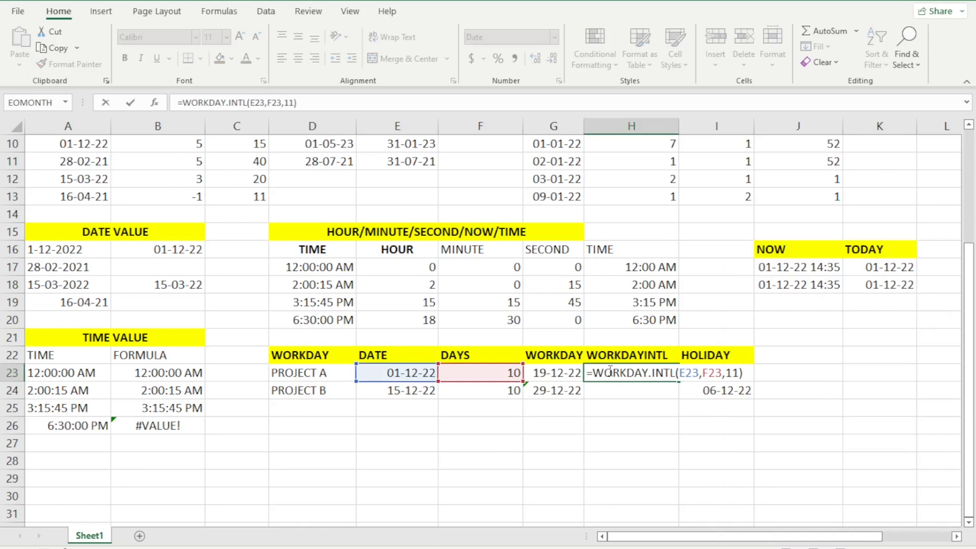
text(,)
drag(710, 398, 707, 374)
text())
key(Return)
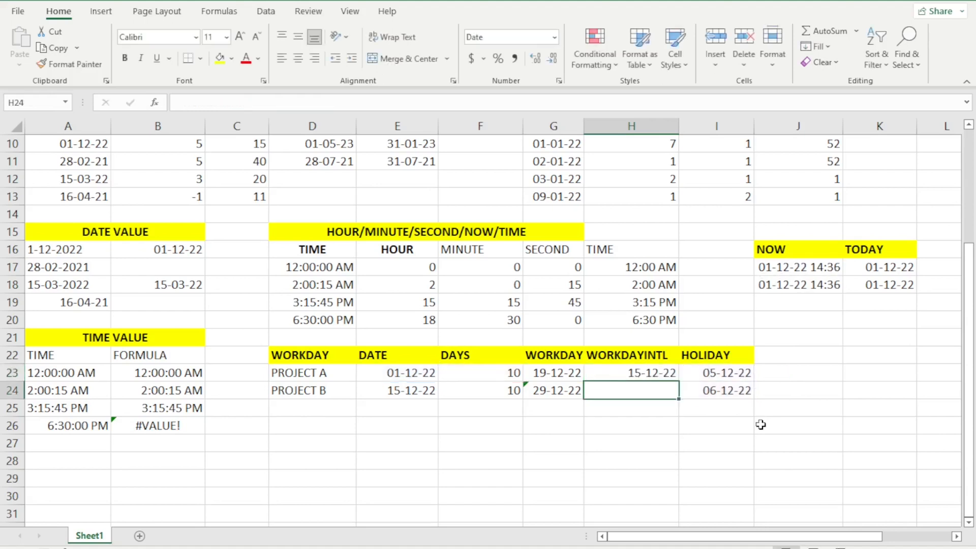
- Check the holiday-adjusted WORKDAY.INTL date in H23 against the December 2022 calendar
click(631, 372)
click(923, 548)
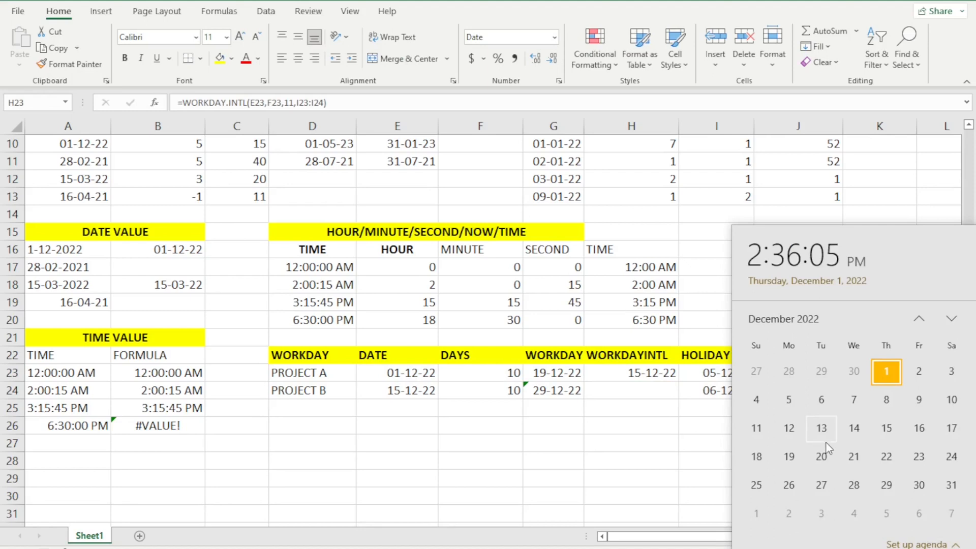
key(ctrl+z)
key(ctrl+y)
- Copy the WORKDAY.INTL formula from H23 into H24 for Project B
click(656, 376)
key(ctrl+c)
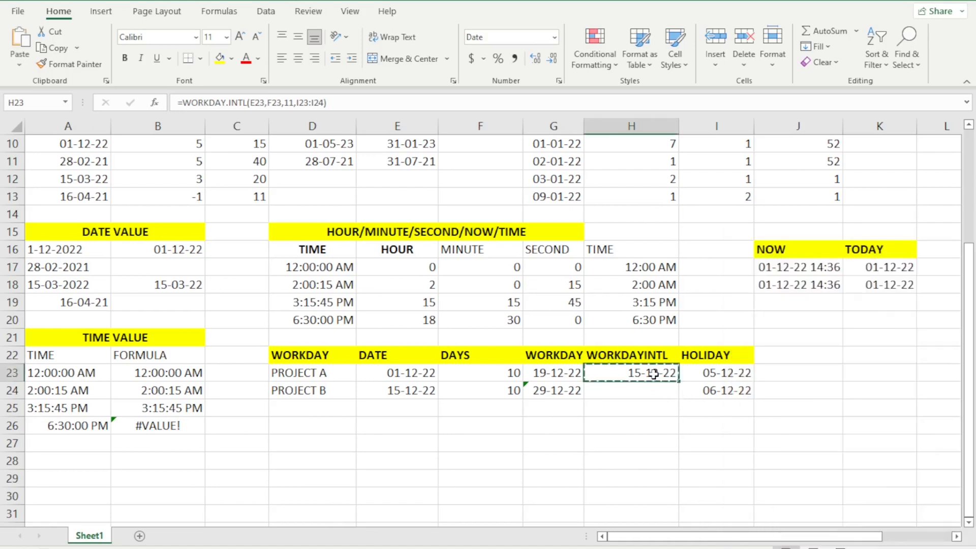
key(Down)
key(ctrl+v)
- Return from the WORKDAY table to the DATE table at the start of the sheet
click(655, 374)
key(Up)
key(Up)
key(Up)
key(Up)
key(Up)
key(Up)
key(Up)
key(Up)
key(Up)
key(Up)
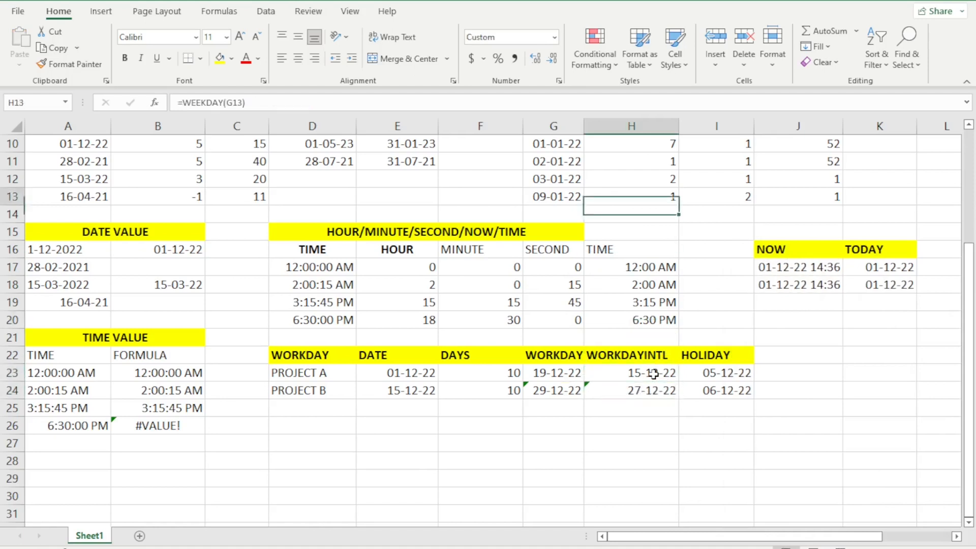
key(ctrl+Home)
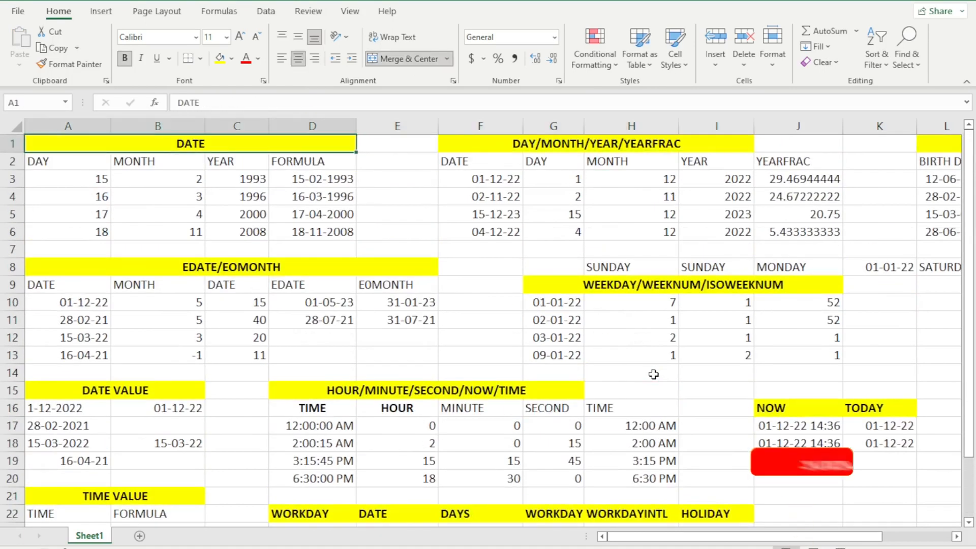
key(Down)
key(Down)
key(Down)
key(Down)
key(Down)
key(Down)
key(Down)
key(Down)
key(Down)
key(Down)
key(Down)
key(Down)
key(Down)
key(Down)
key(Down)
key(Down)
key(Down)
key(Down)
key(Down)
key(Down)
key(Up)
key(Up)
key(Up)
key(Up)
key(Up)
key(Up)
key(Up)
key(Up)
key(Up)
key(Up)
key(Up)
key(Up)
key(Up)
key(Up)
key(Up)
key(Up)
key(Up)
key(Up)
key(Up)
key(Up)
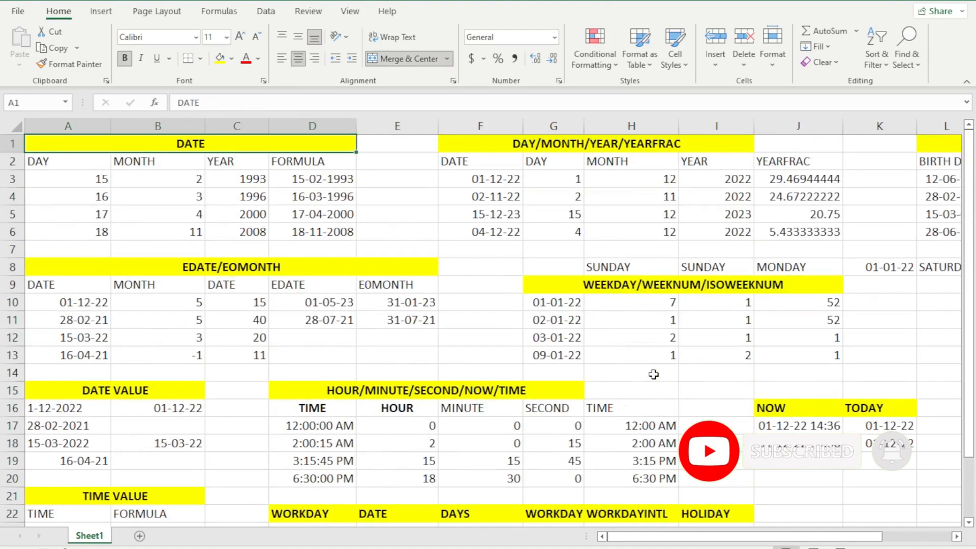
key(Down)
key(Down)
key(Down)
key(Down)
key(Down)
key(Down)
key(Down)
key(Down)
key(Down)
key(Down)
key(Down)
key(Down)
key(Down)
key(Down)
key(Down)
key(Down)
key(Down)
key(Down)
key(Down)
key(Down)
key(Down)
key(Down)
key(Down)
key(Down)
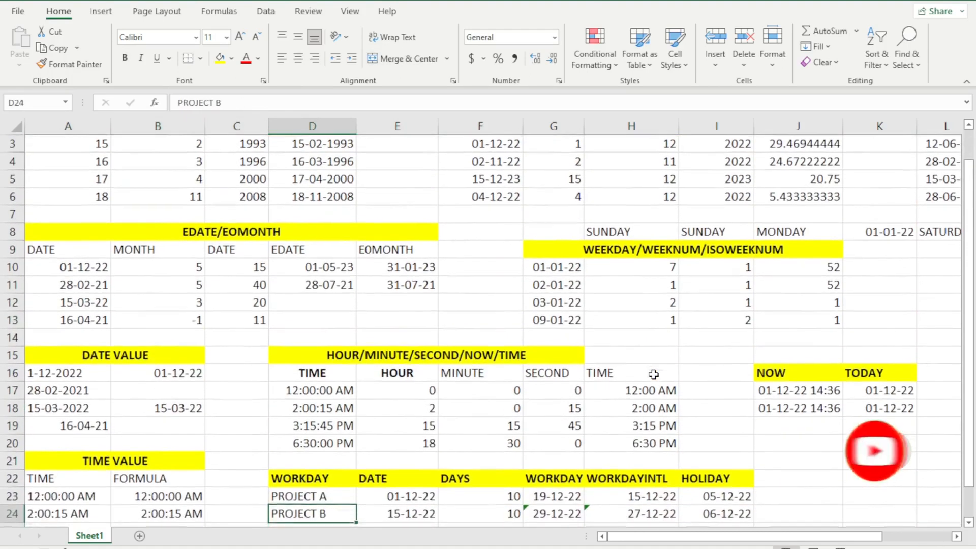
- Review the example tables from the WORKDAY table back up past the HOUR/MINUTE/SECOND/NOW/TIME table
key(Up)
key(Up)
key(Up)
key(Up)
key(Up)
key(Up)
key(Up)
key(Up)
key(Up)
key(Up)
key(Up)
key(Up)
key(Up)
key(Up)
key(Up)
key(Up)
key(Up)
key(Up)
key(Up)
key(Up)
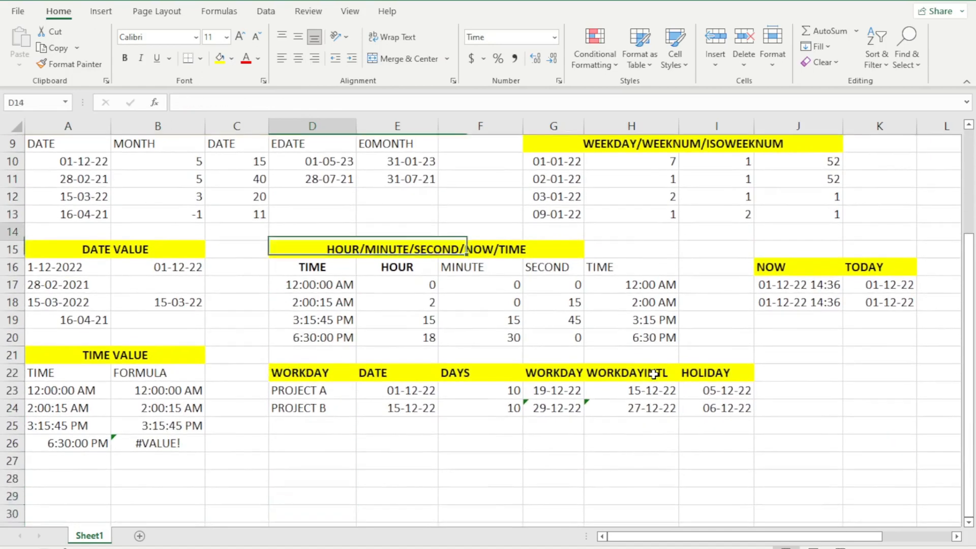